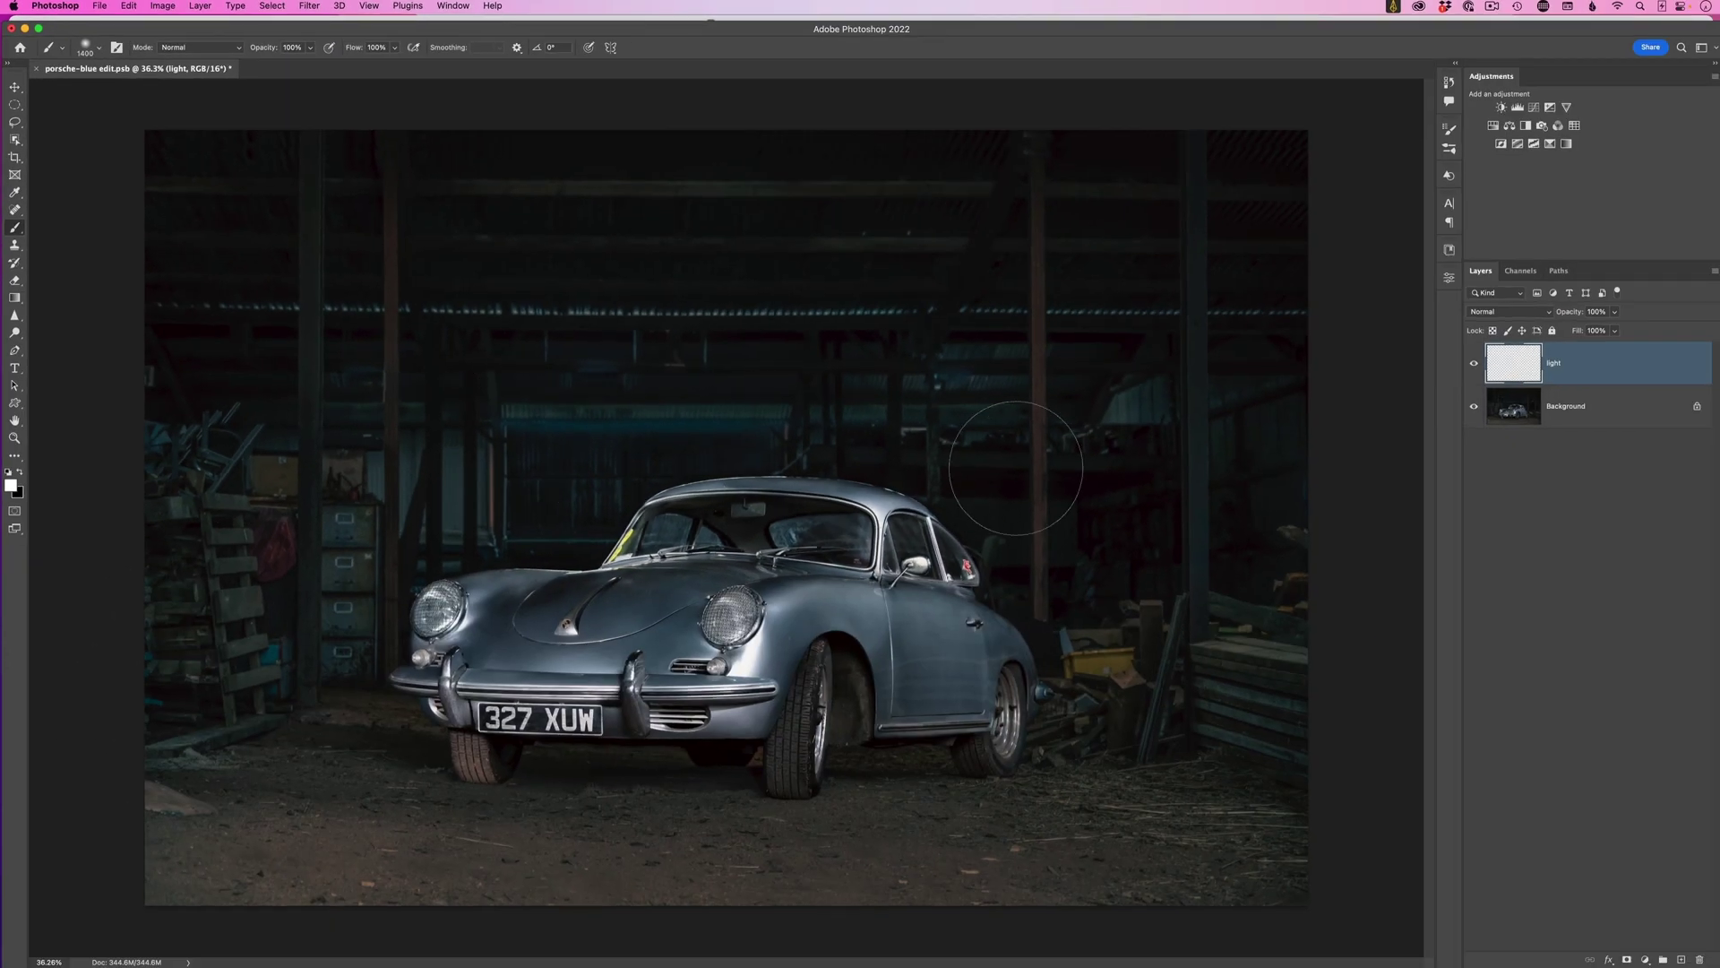
Enlarge the brush to about 1600 px and paint one soft white spot on the light layer, behind the car
key("bracketright")
key("bracketright")
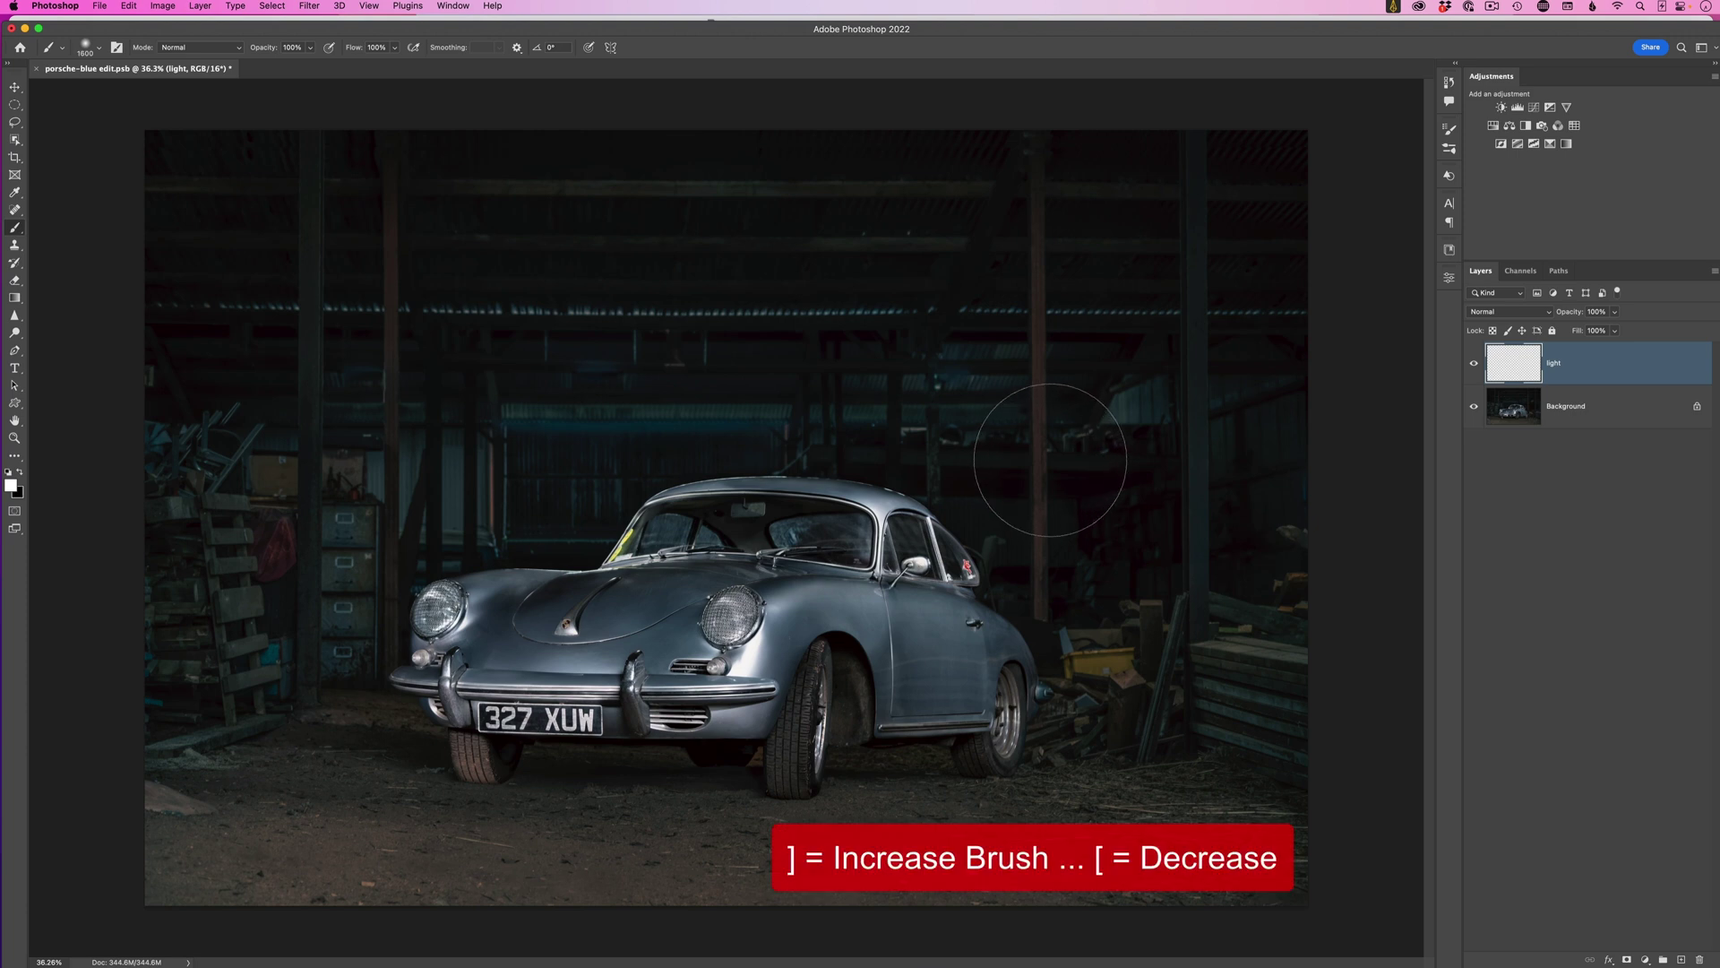
key("bracketright")
key("bracketleft")
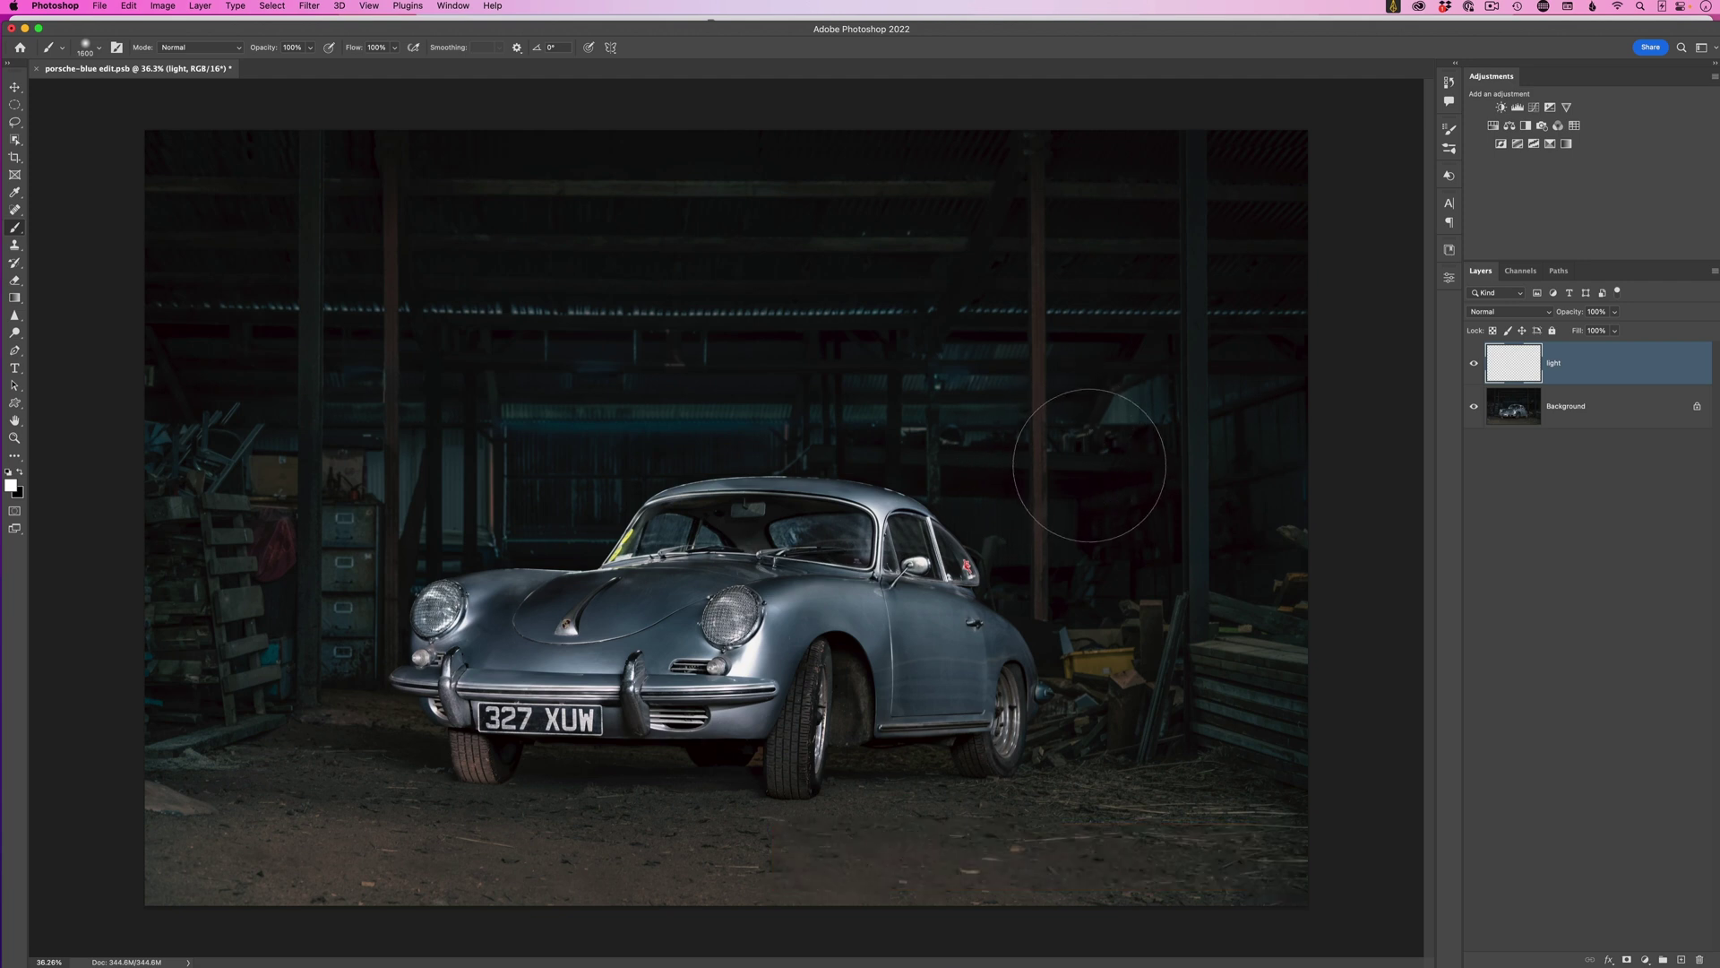
left_click(1089, 462)
Set the light layer's blend mode to Overlay and move the spot onto the straw-covered ground beside the car's rear wheel
key("v")
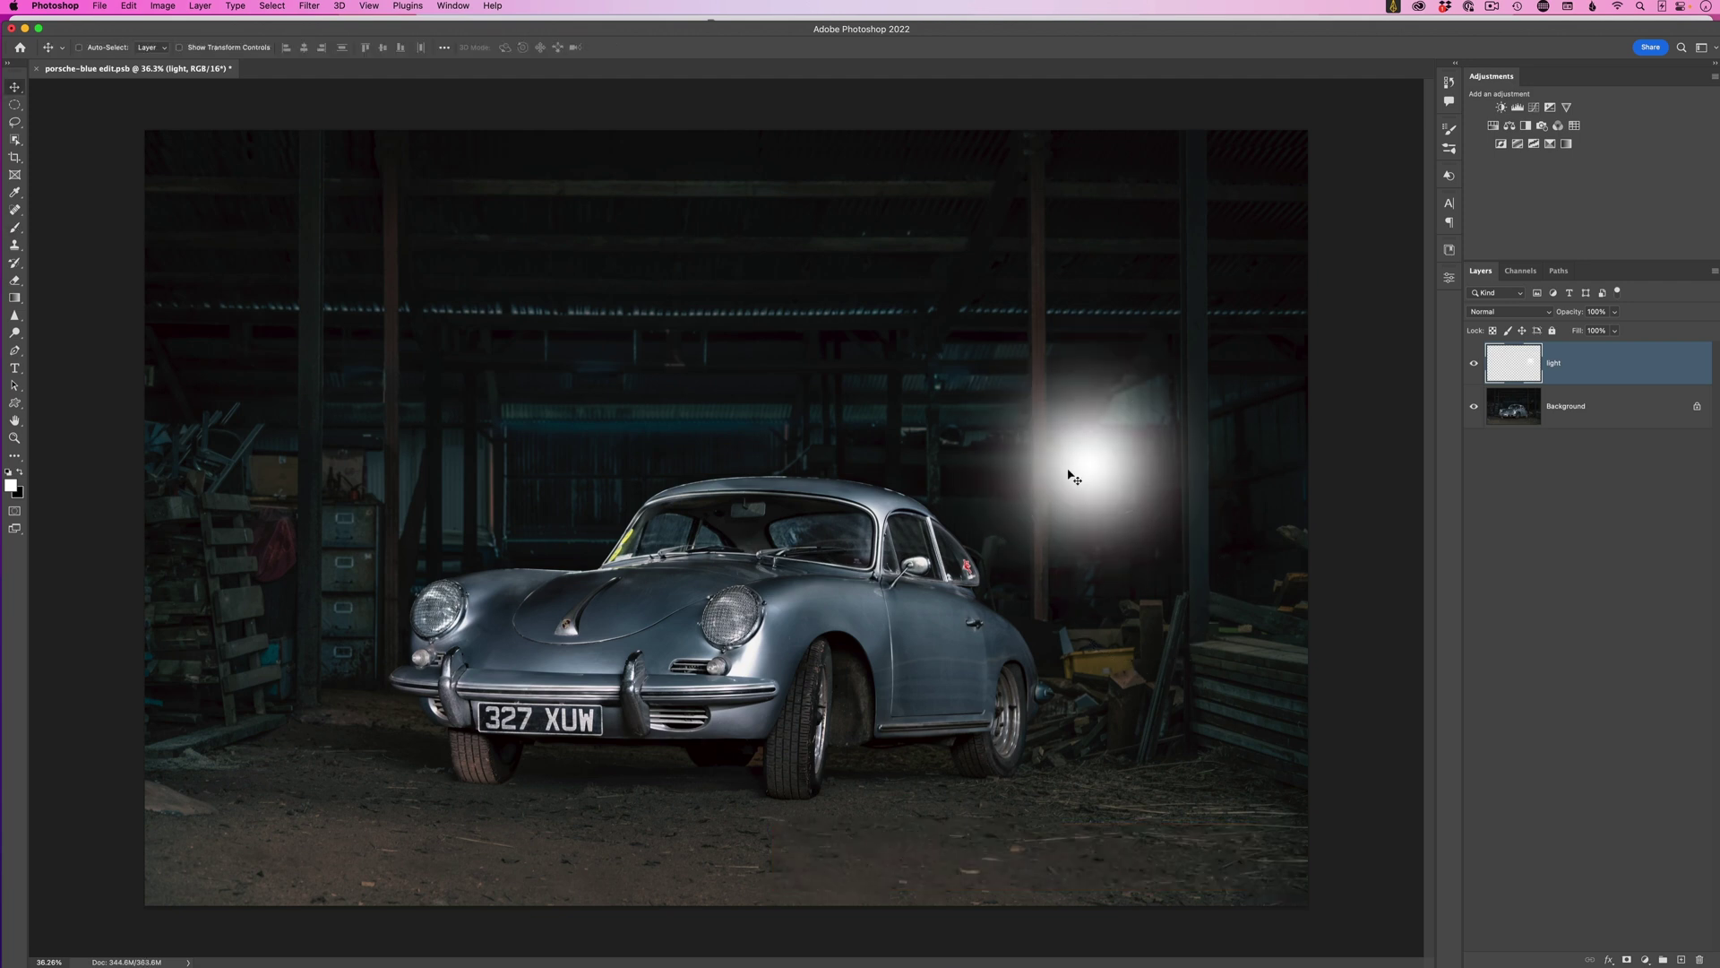
mouse_move(1078, 481)
left_mouse_down()
mouse_move(941, 502)
mouse_move(1016, 537)
mouse_move(1083, 498)
left_mouse_up()
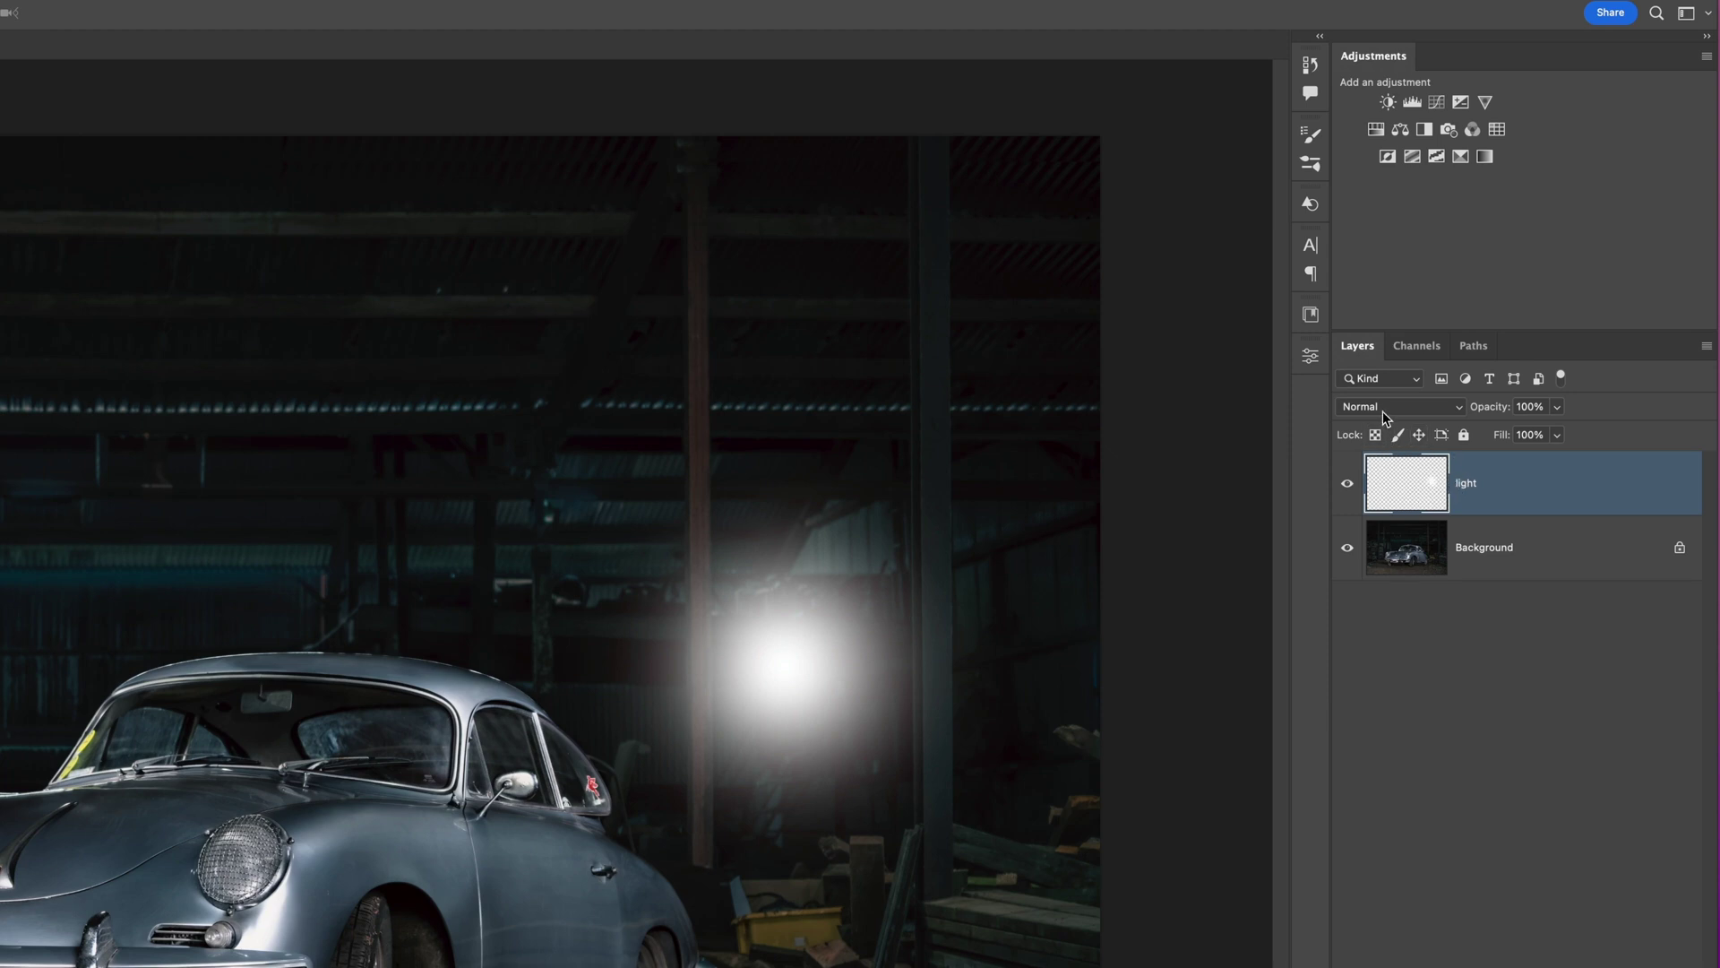
left_click(1378, 406)
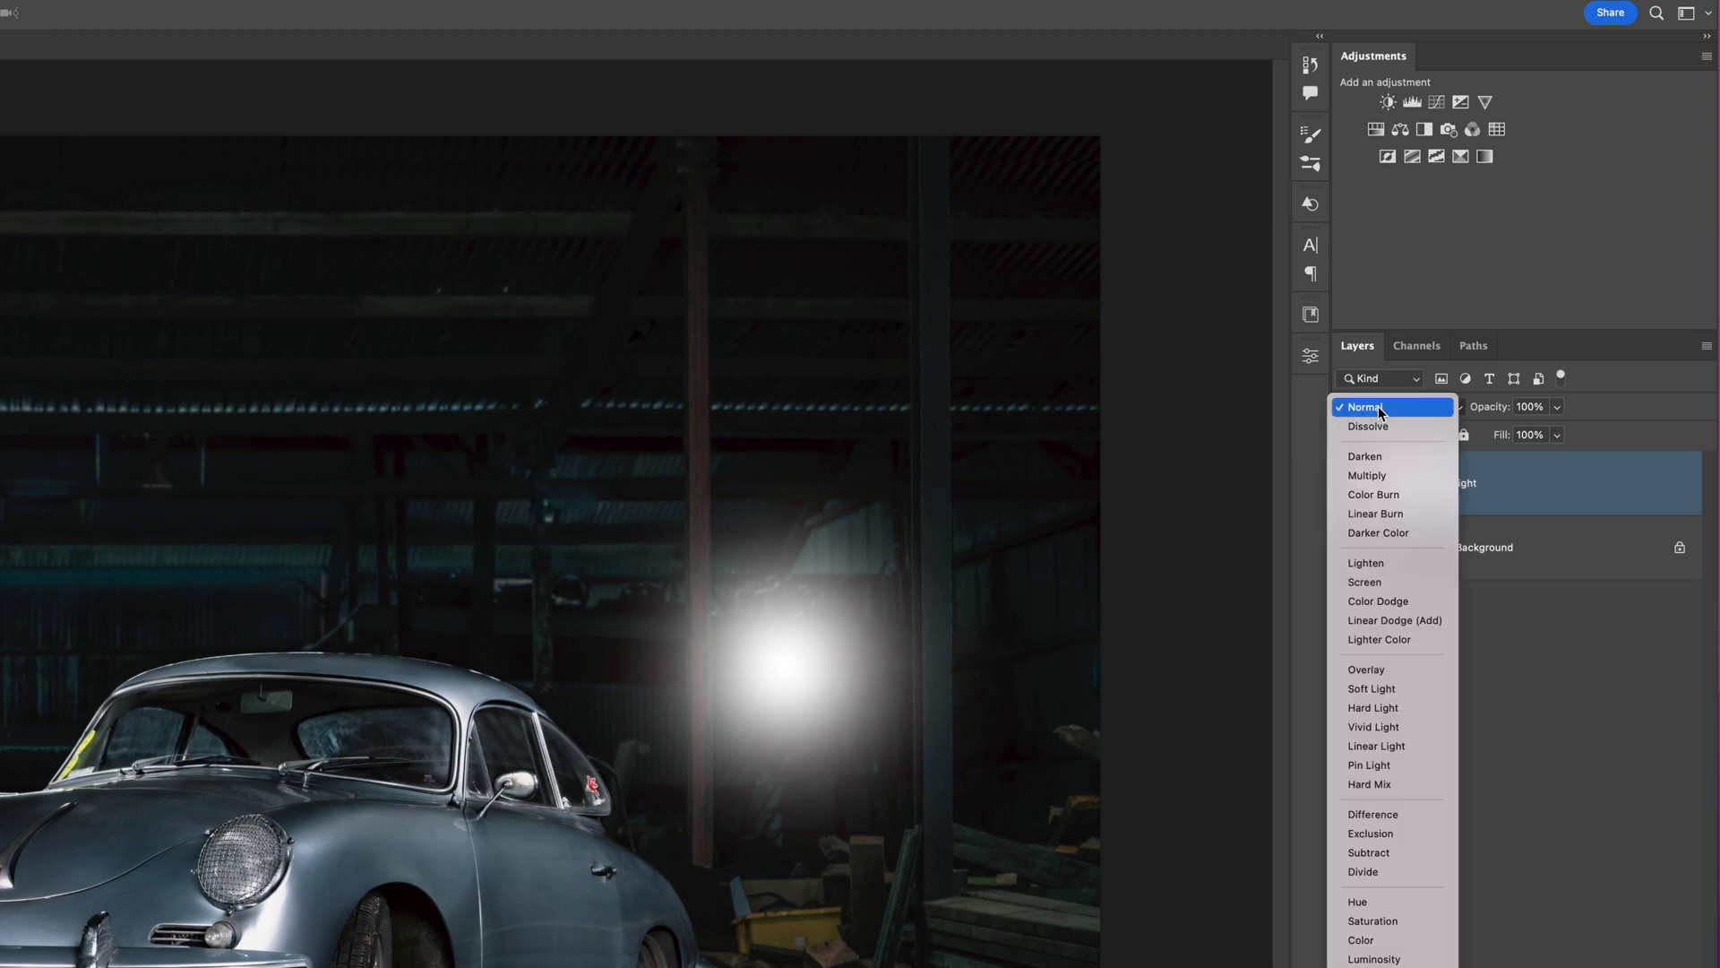
left_click(1390, 672)
left_click_drag(1220, 644, 1116, 749)
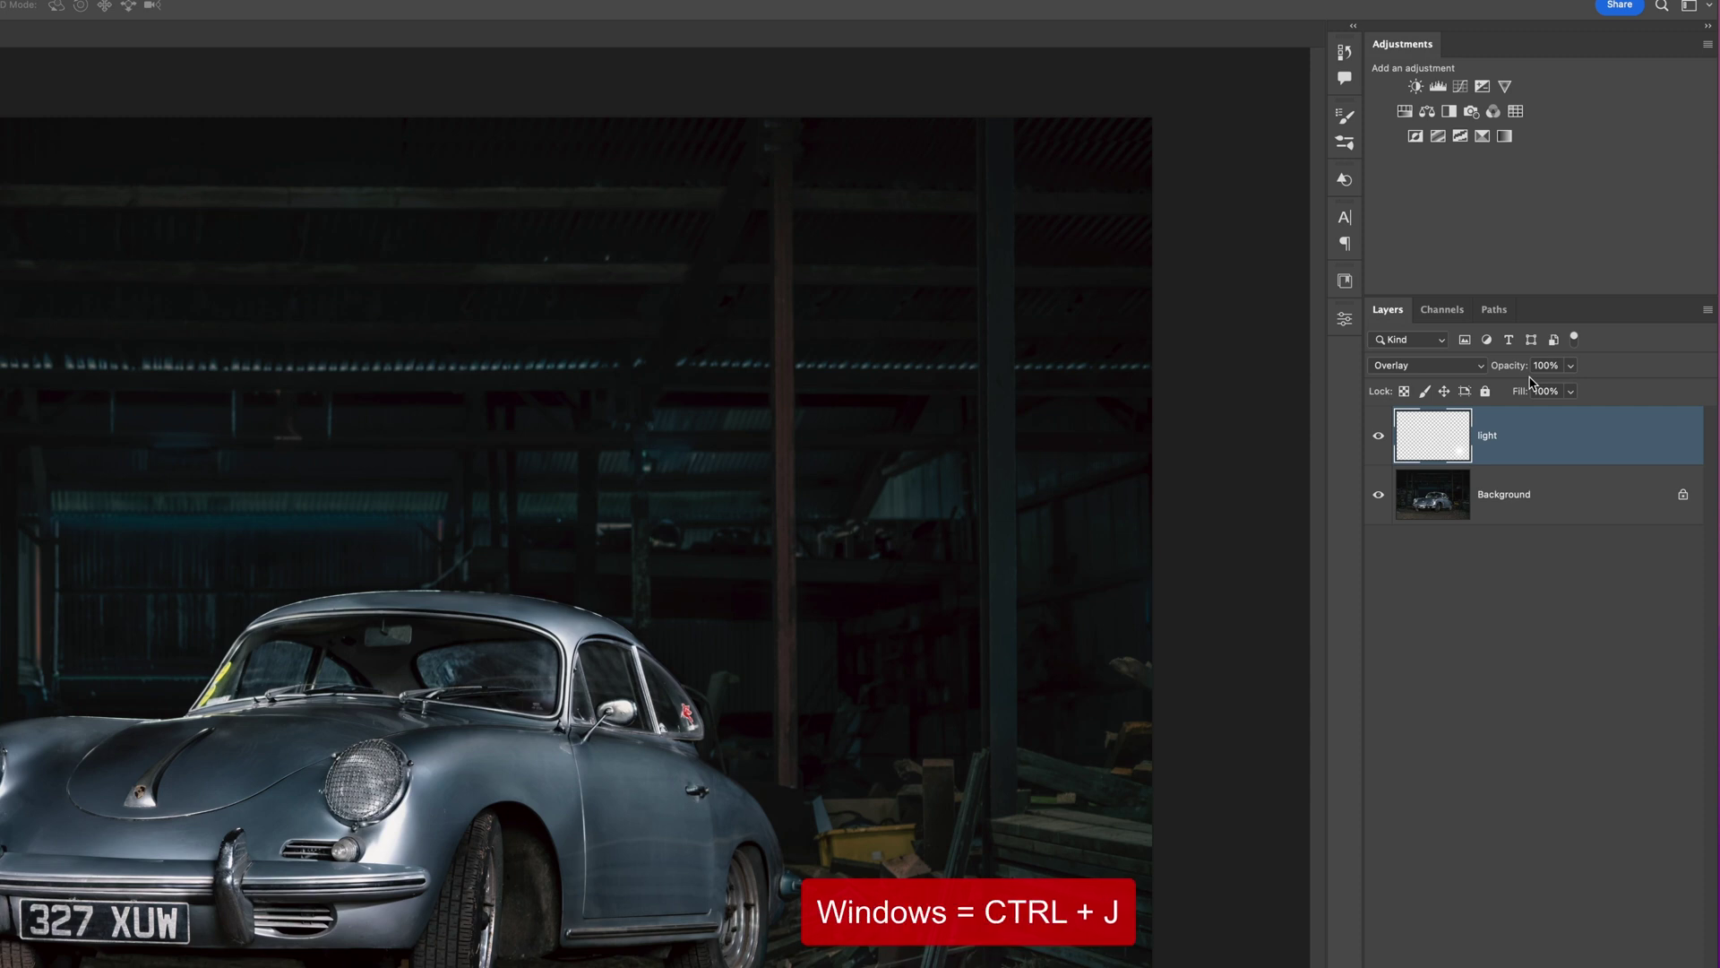
Duplicate the light layer and put both light layers into a group named light
key("ctrl+j")
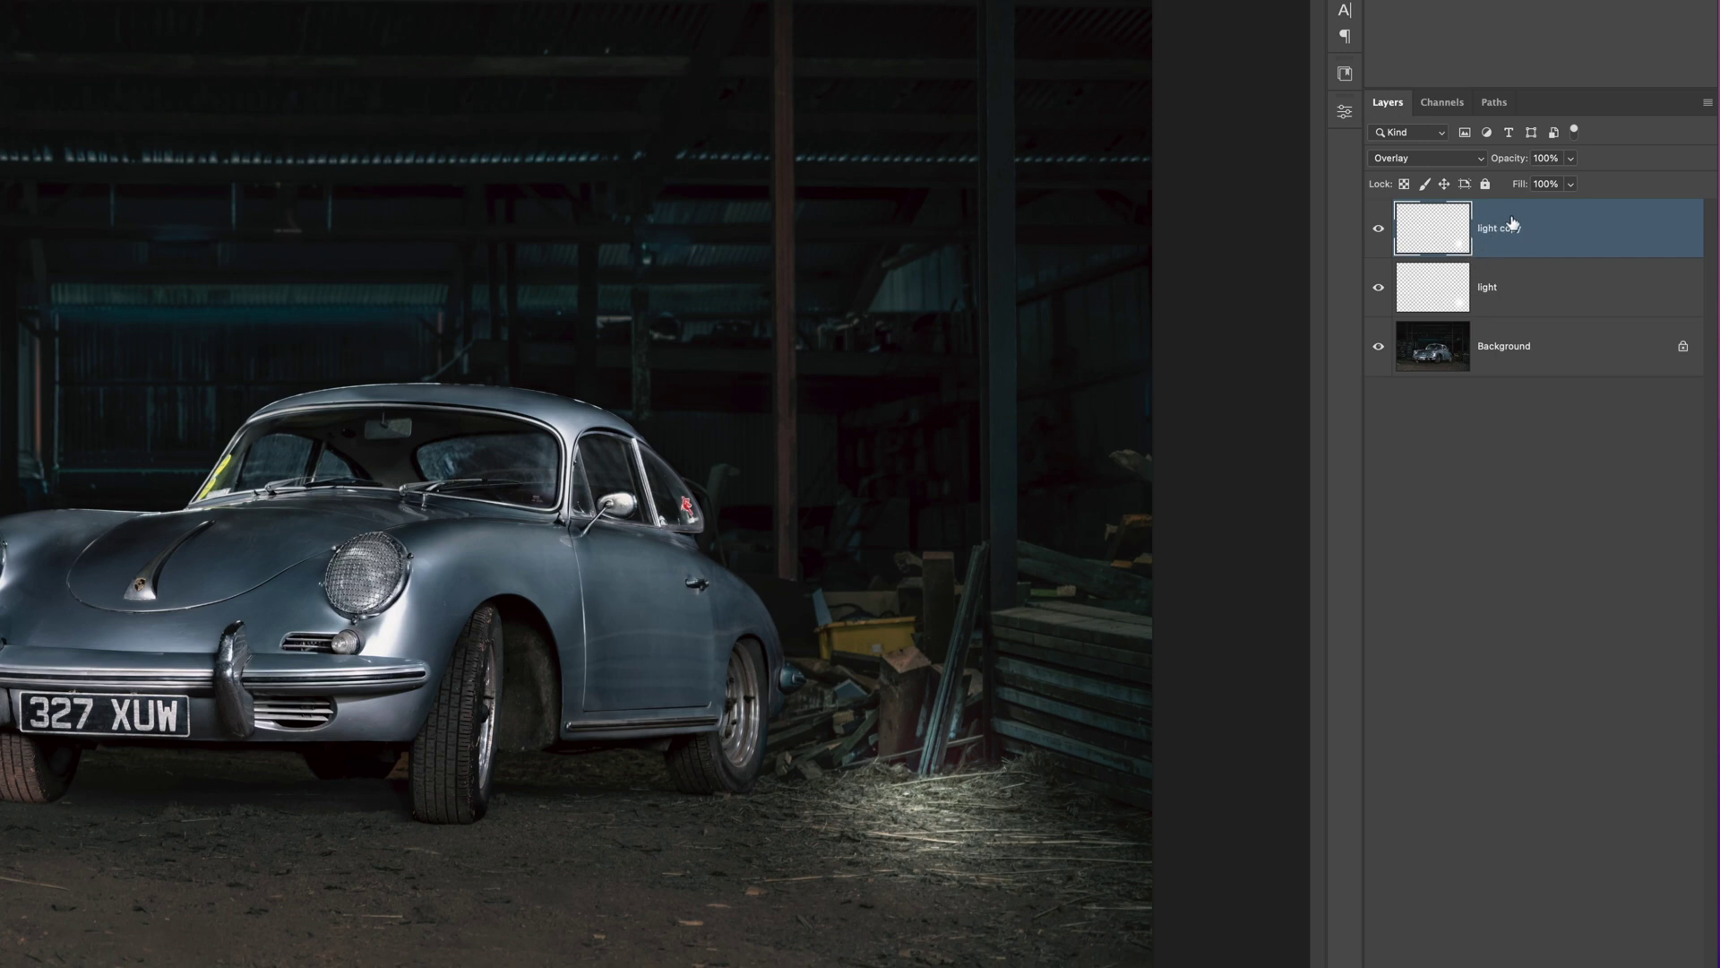
left_click(1551, 287, "shift")
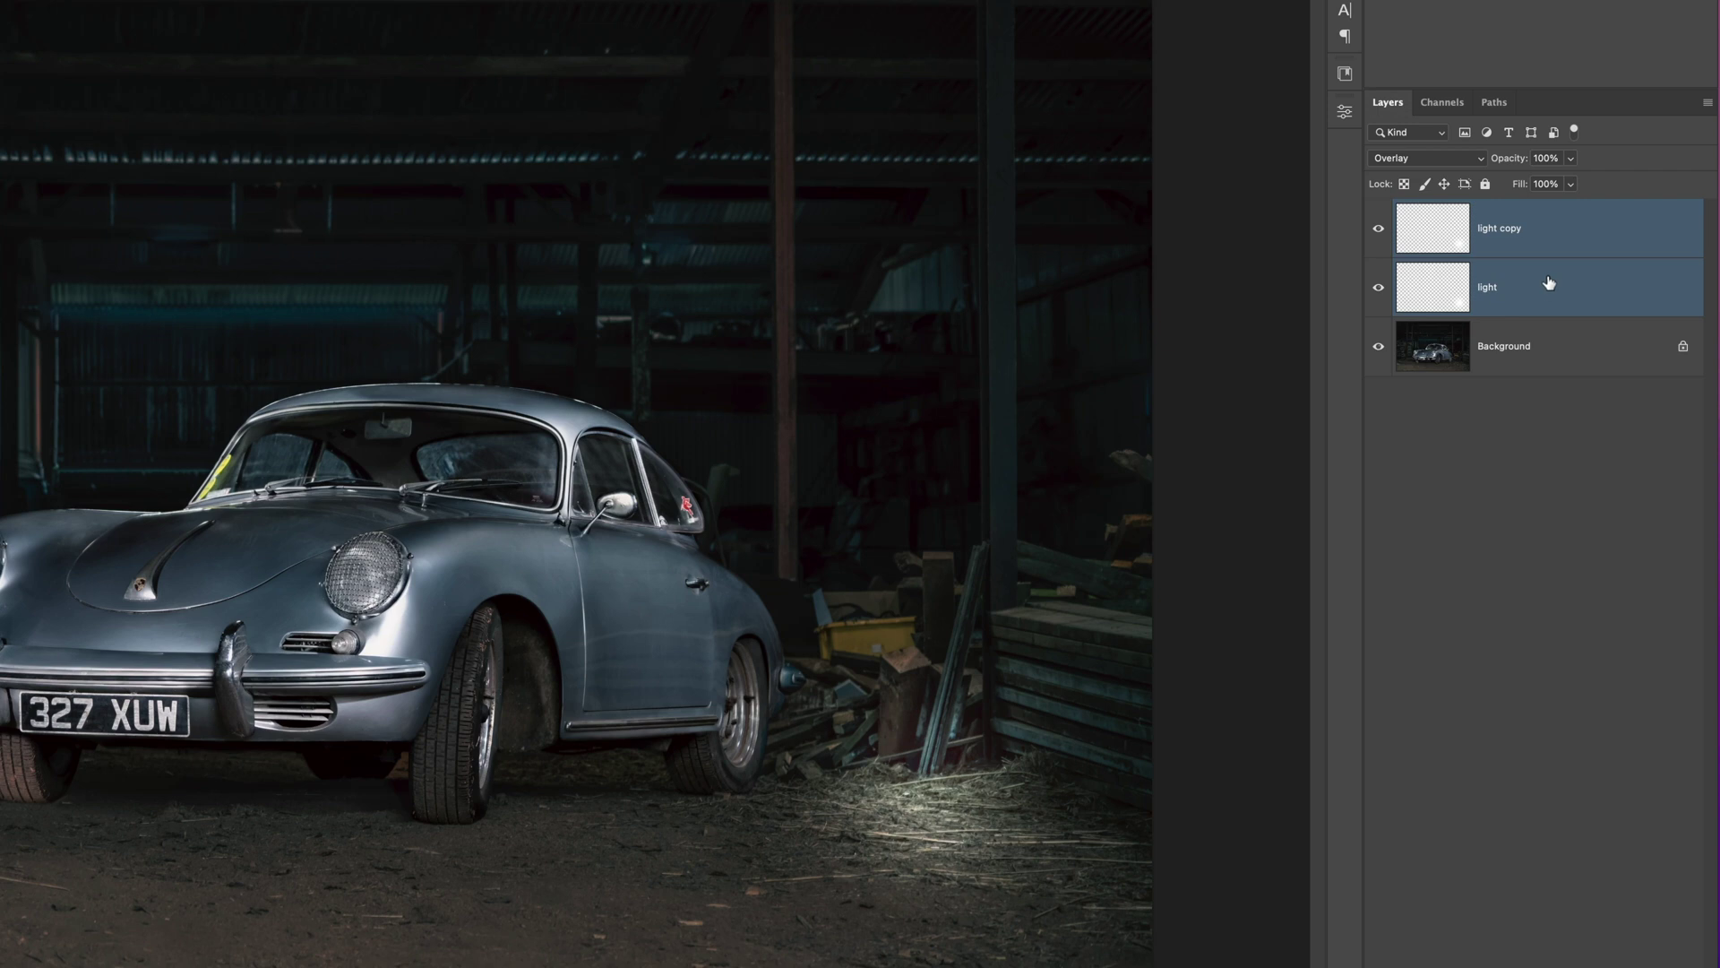
left_click(1708, 104)
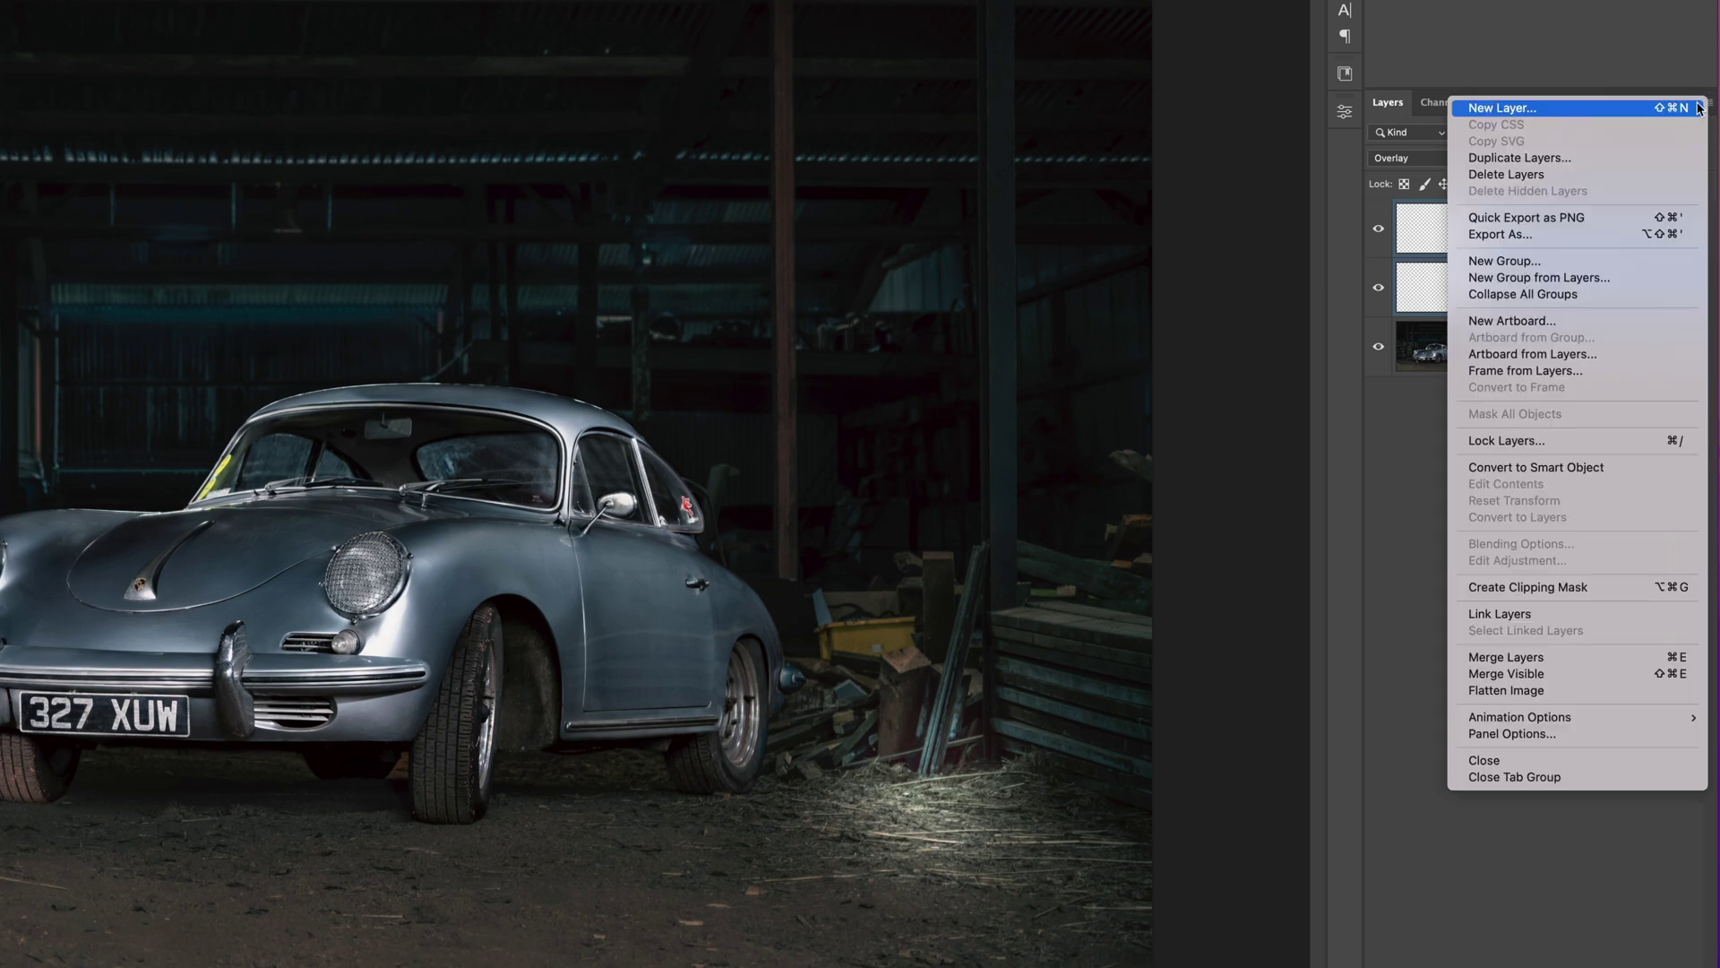
left_click(1509, 278)
type("light")
key("Return")
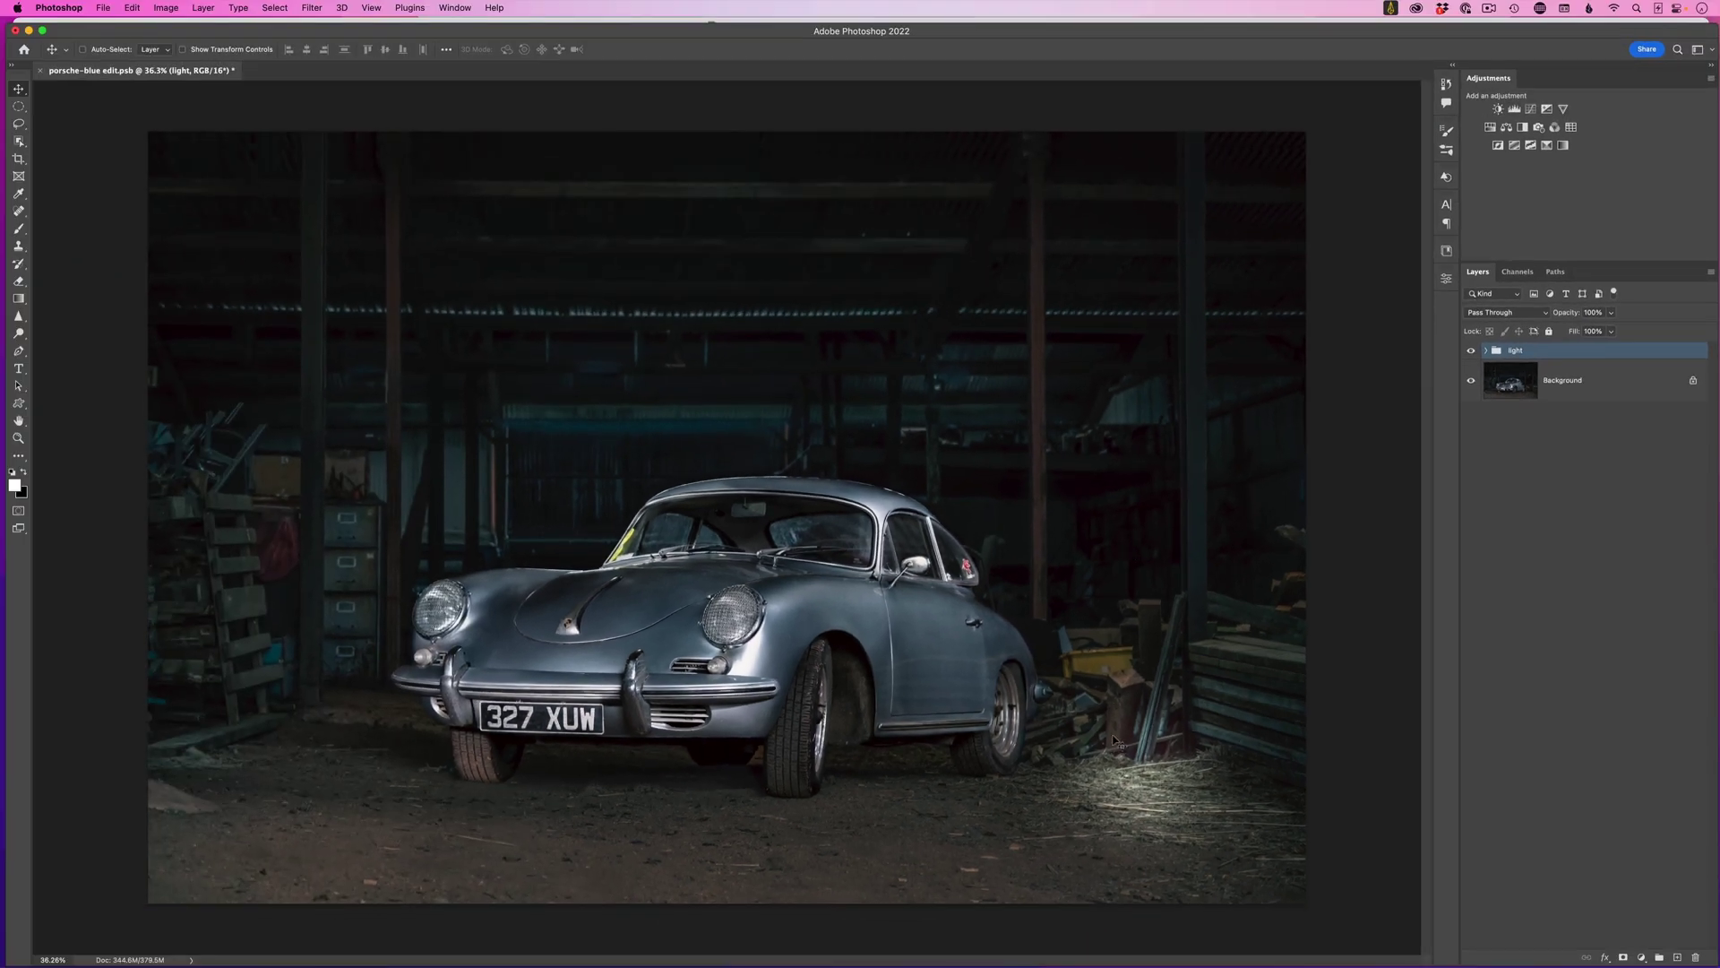
Move the light group around the barn background, starting over the blue window behind the car, and resize it with Transform Scale
left_click_drag(1116, 740, 587, 444)
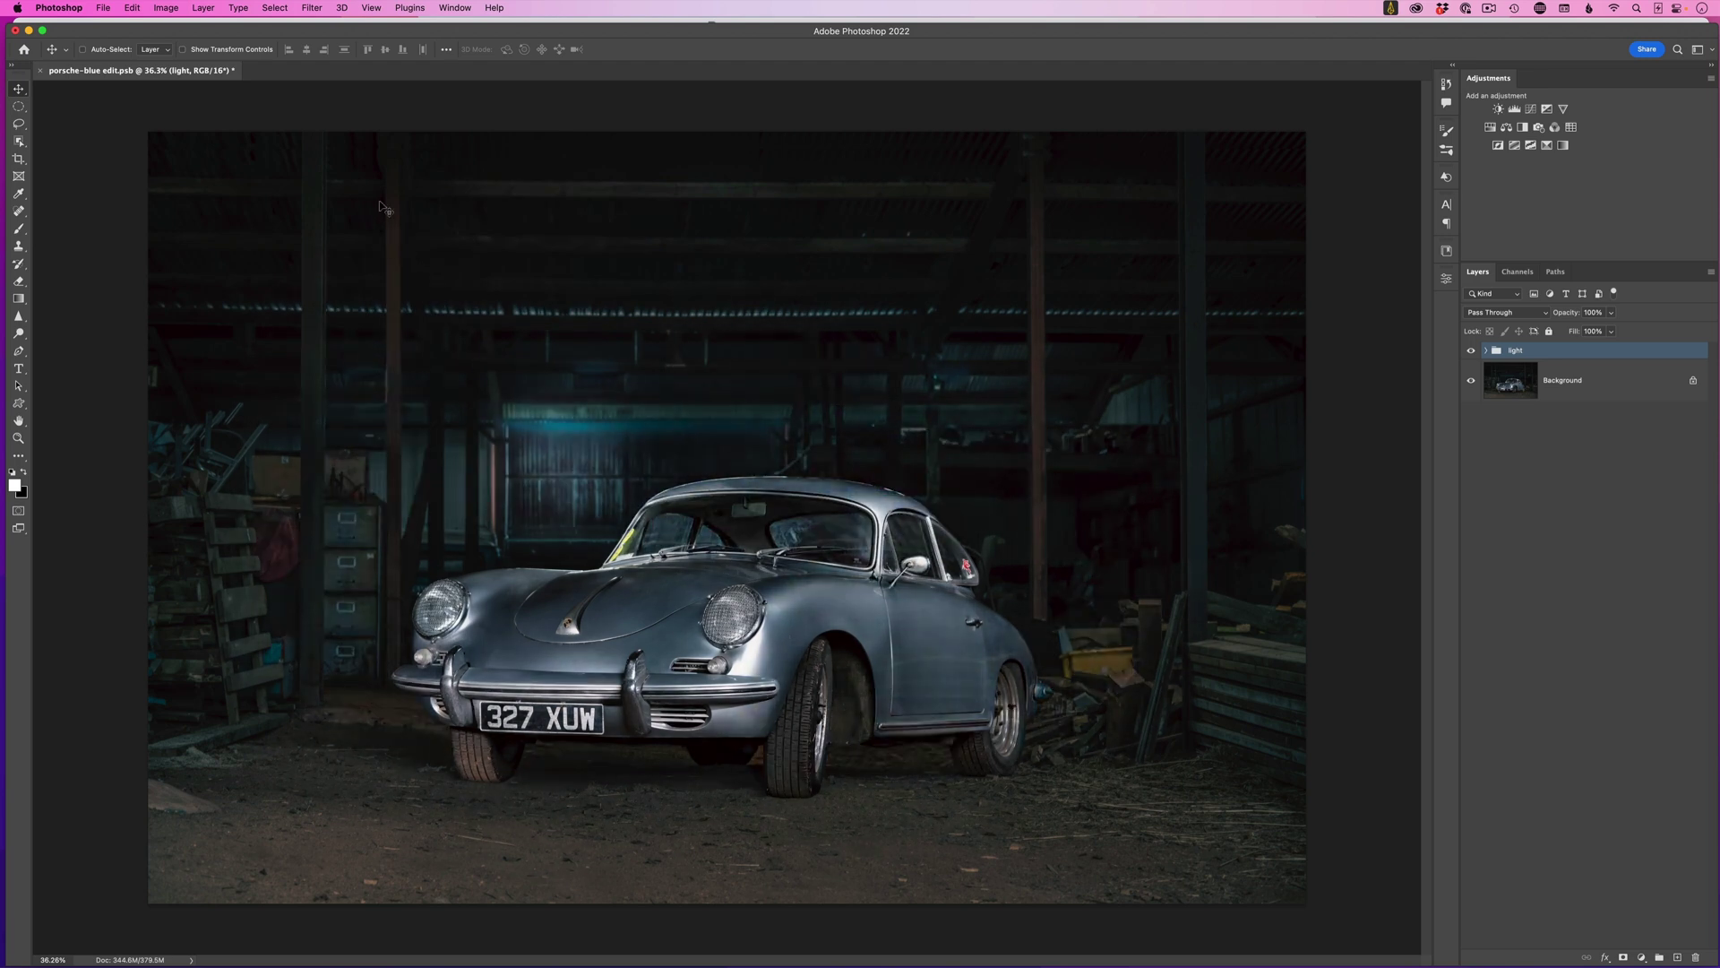
left_click(132, 7)
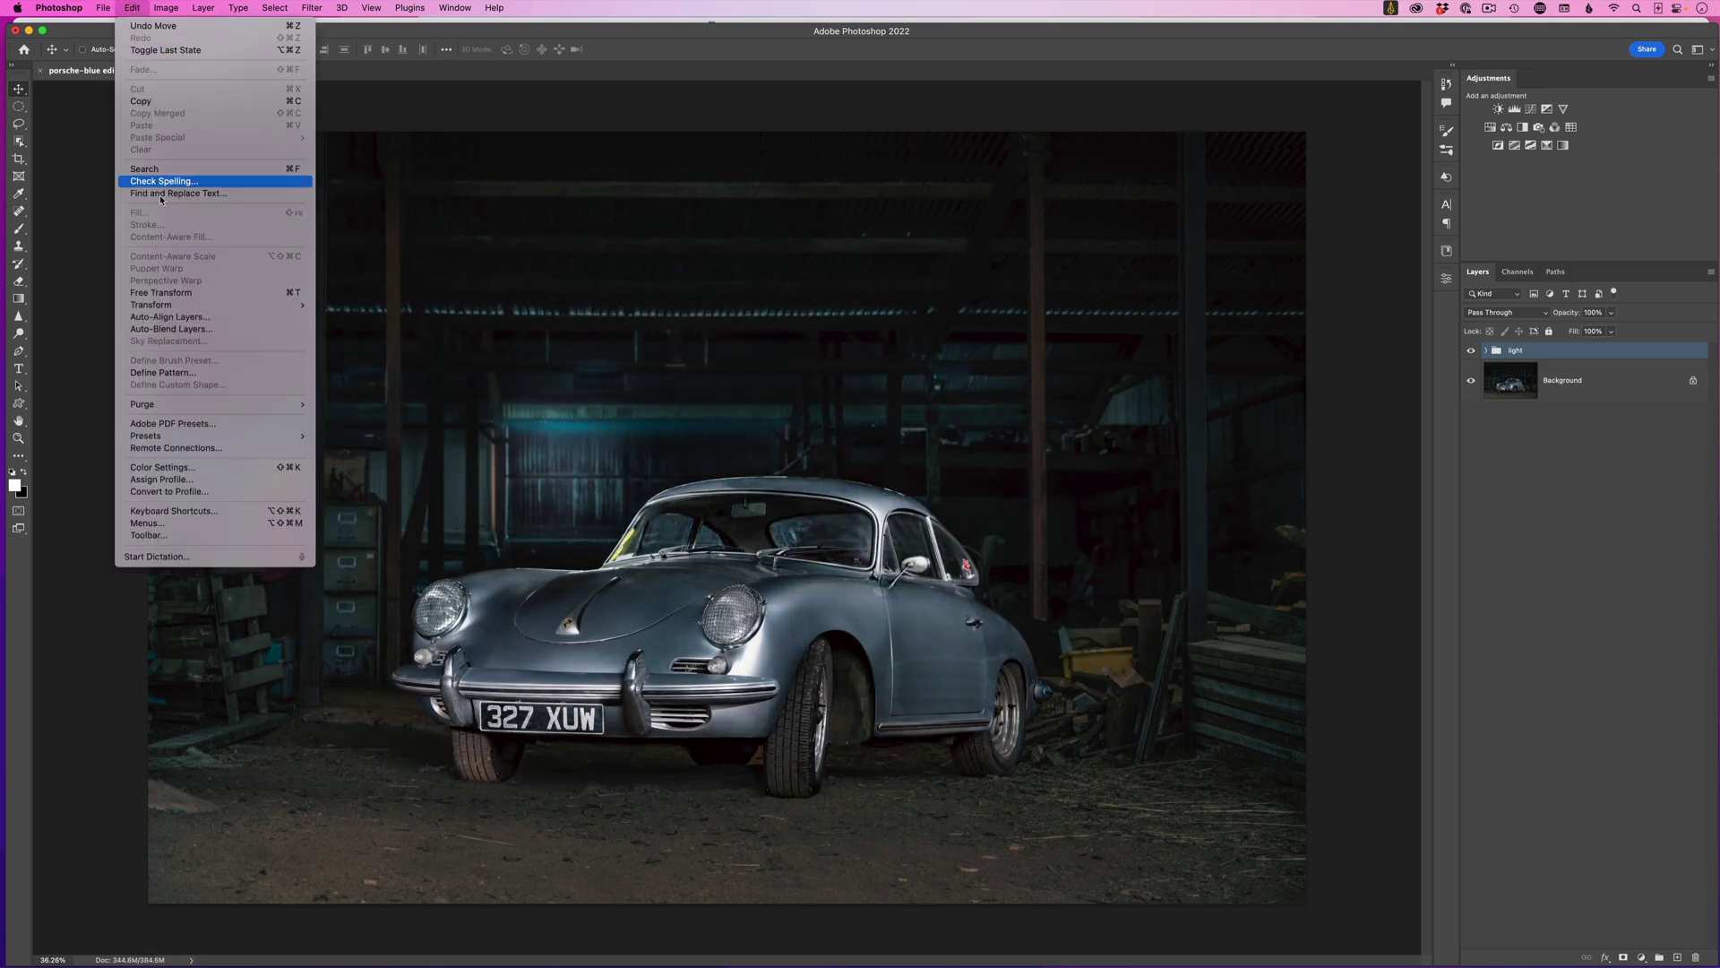
mouse_move(278, 306)
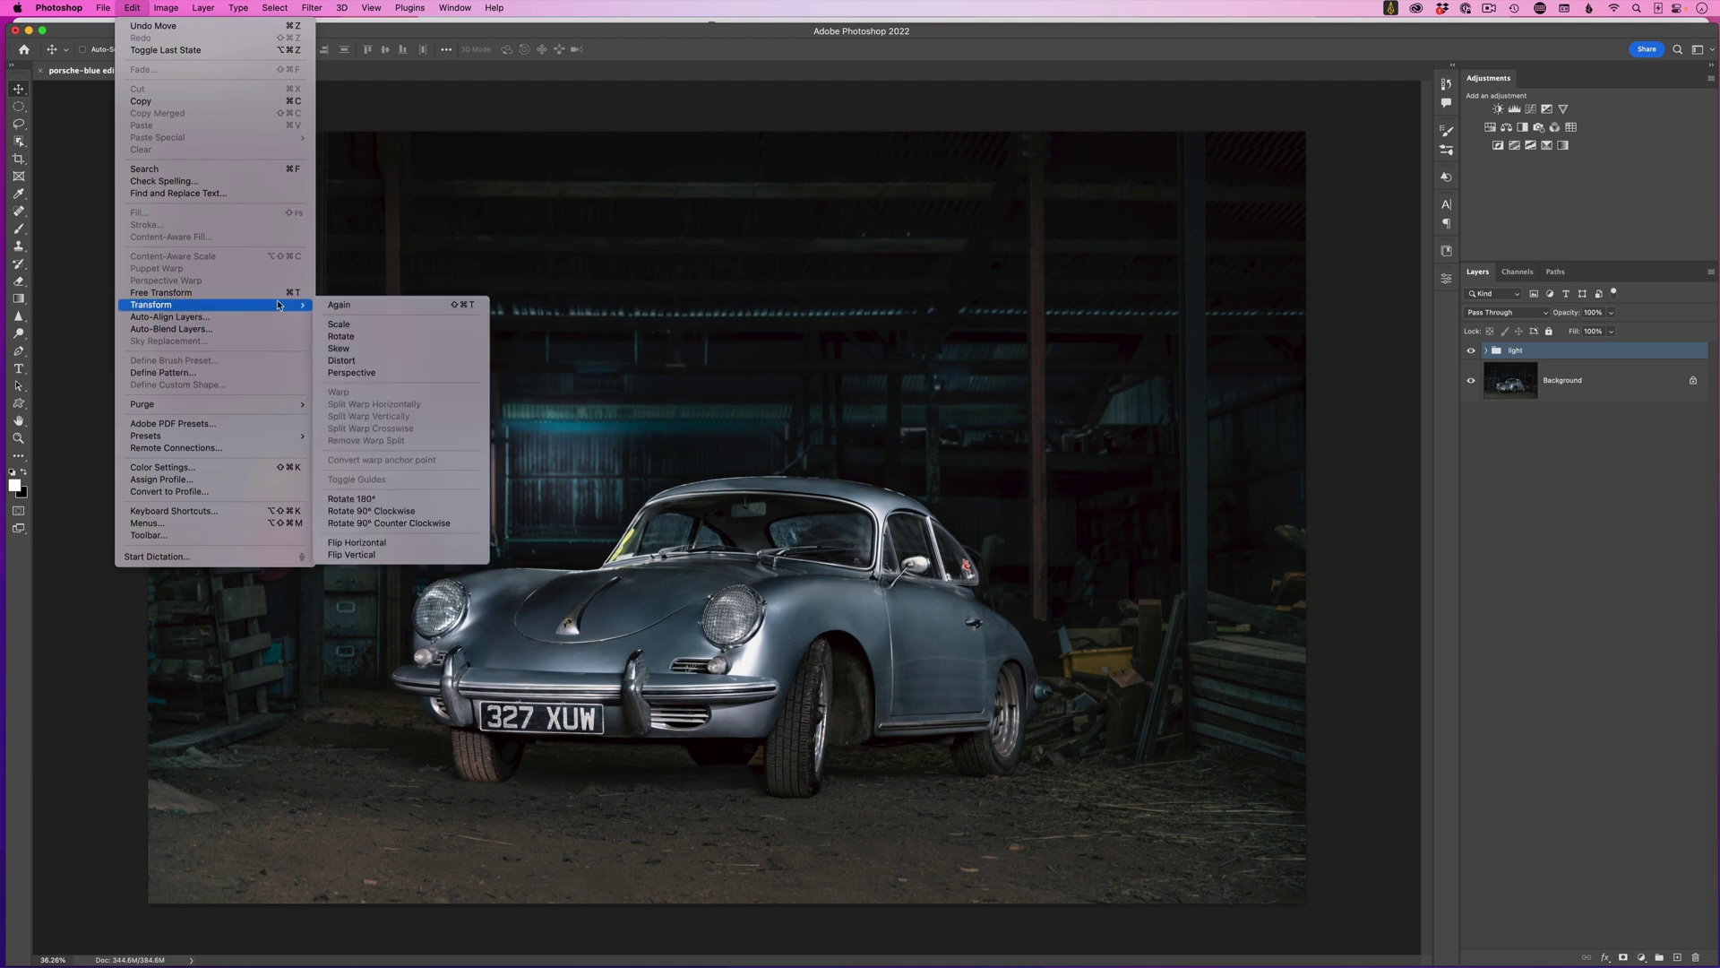
left_click(341, 325)
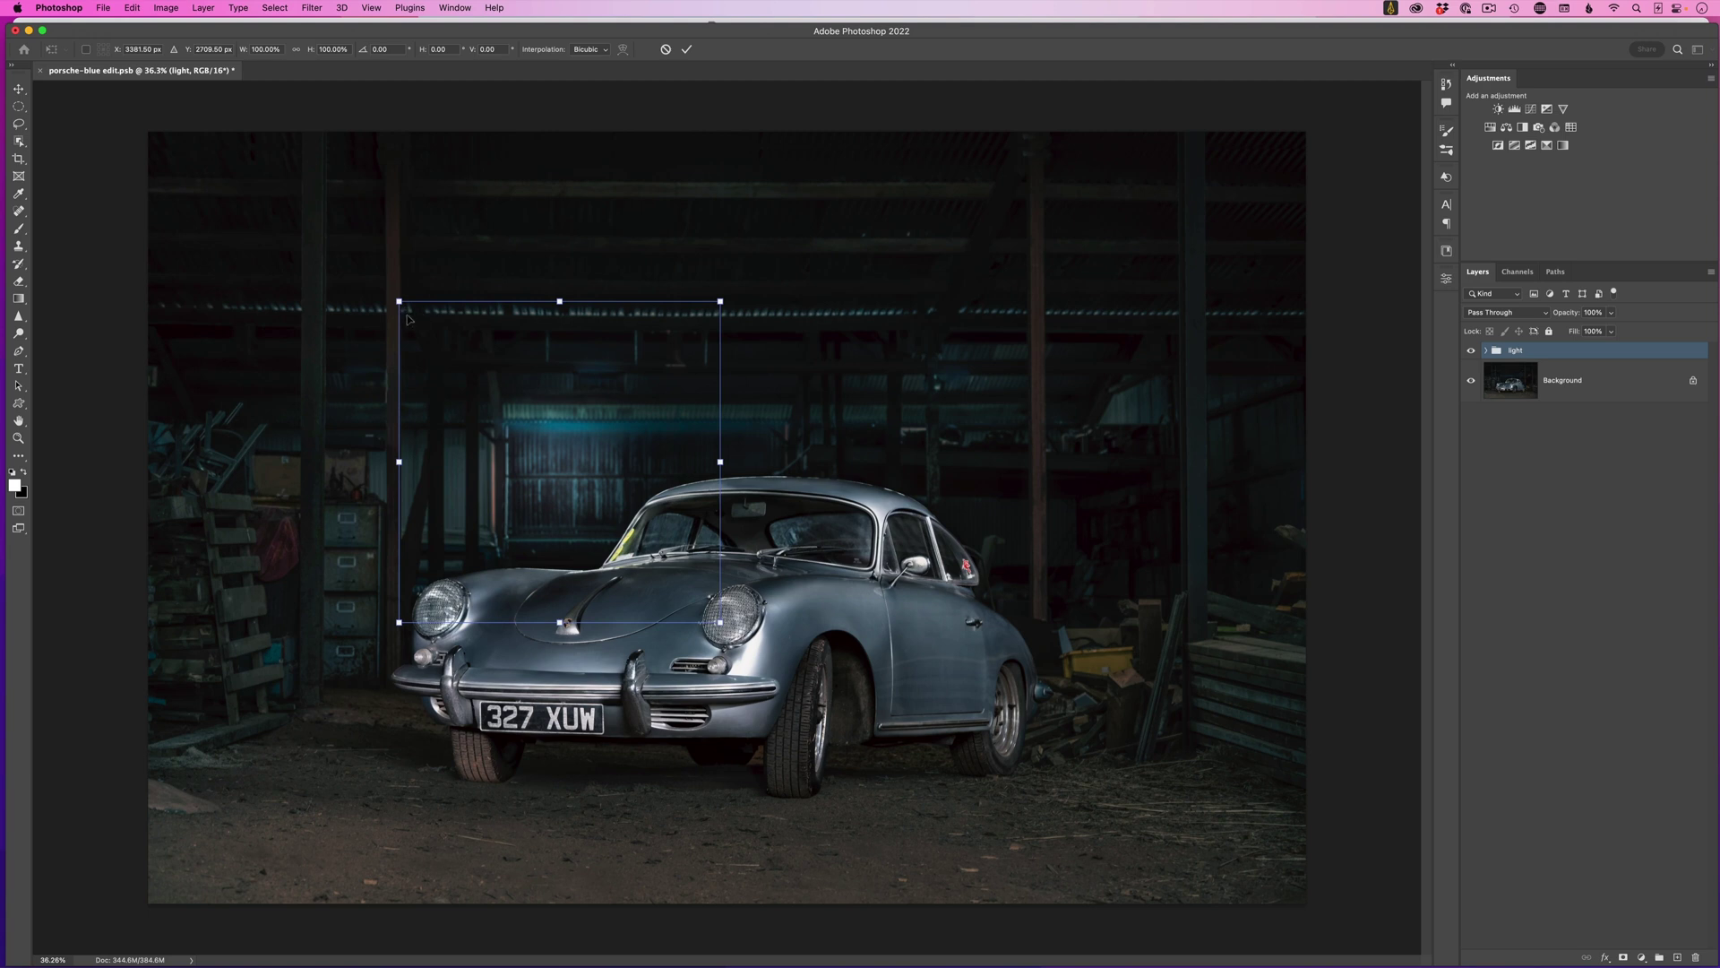
mouse_move(399, 302)
left_mouse_down()
mouse_move(319, 261)
mouse_move(469, 368)
mouse_move(171, 211)
mouse_move(393, 295)
left_mouse_up()
key("Return")
left_click_drag(520, 444, 1180, 362)
left_click_drag(1429, 470, 620, 217)
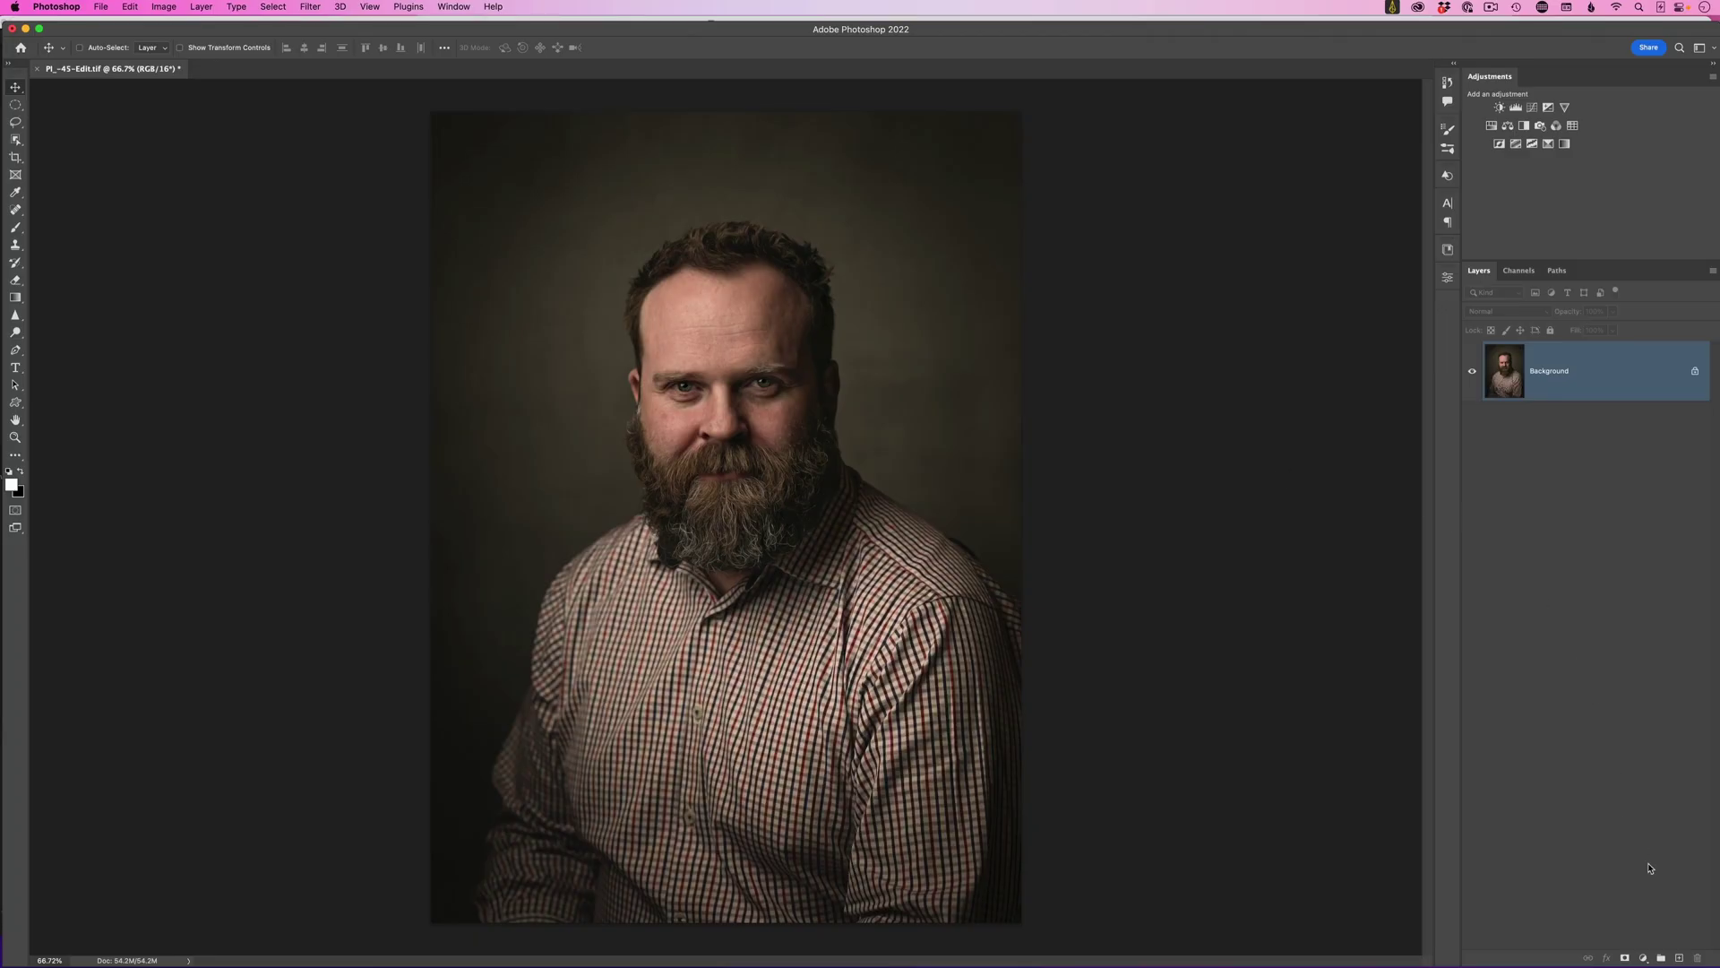
Add a new empty layer above the portrait's Background layer and name it left
left_click(1679, 958)
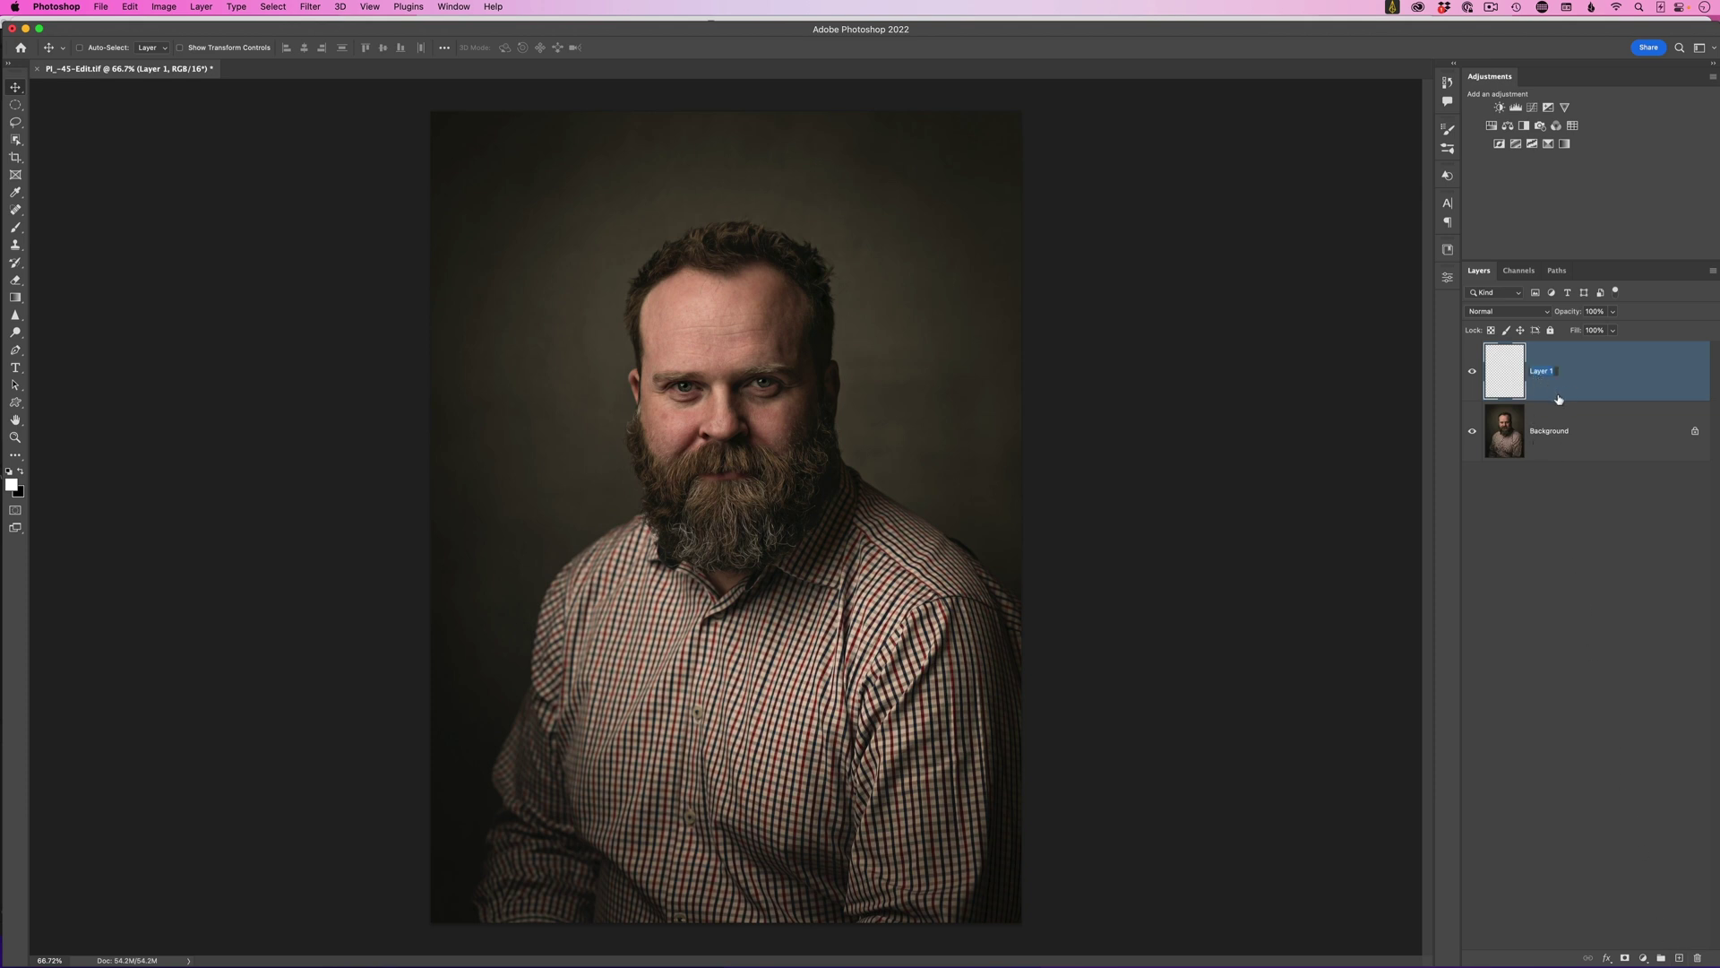
type("left")
key("Return")
Try a freehand elliptical selection beside the face, remove it, and set the Elliptical Marquee style to Fixed Ratio
left_click_drag(727, 384, 757, 390)
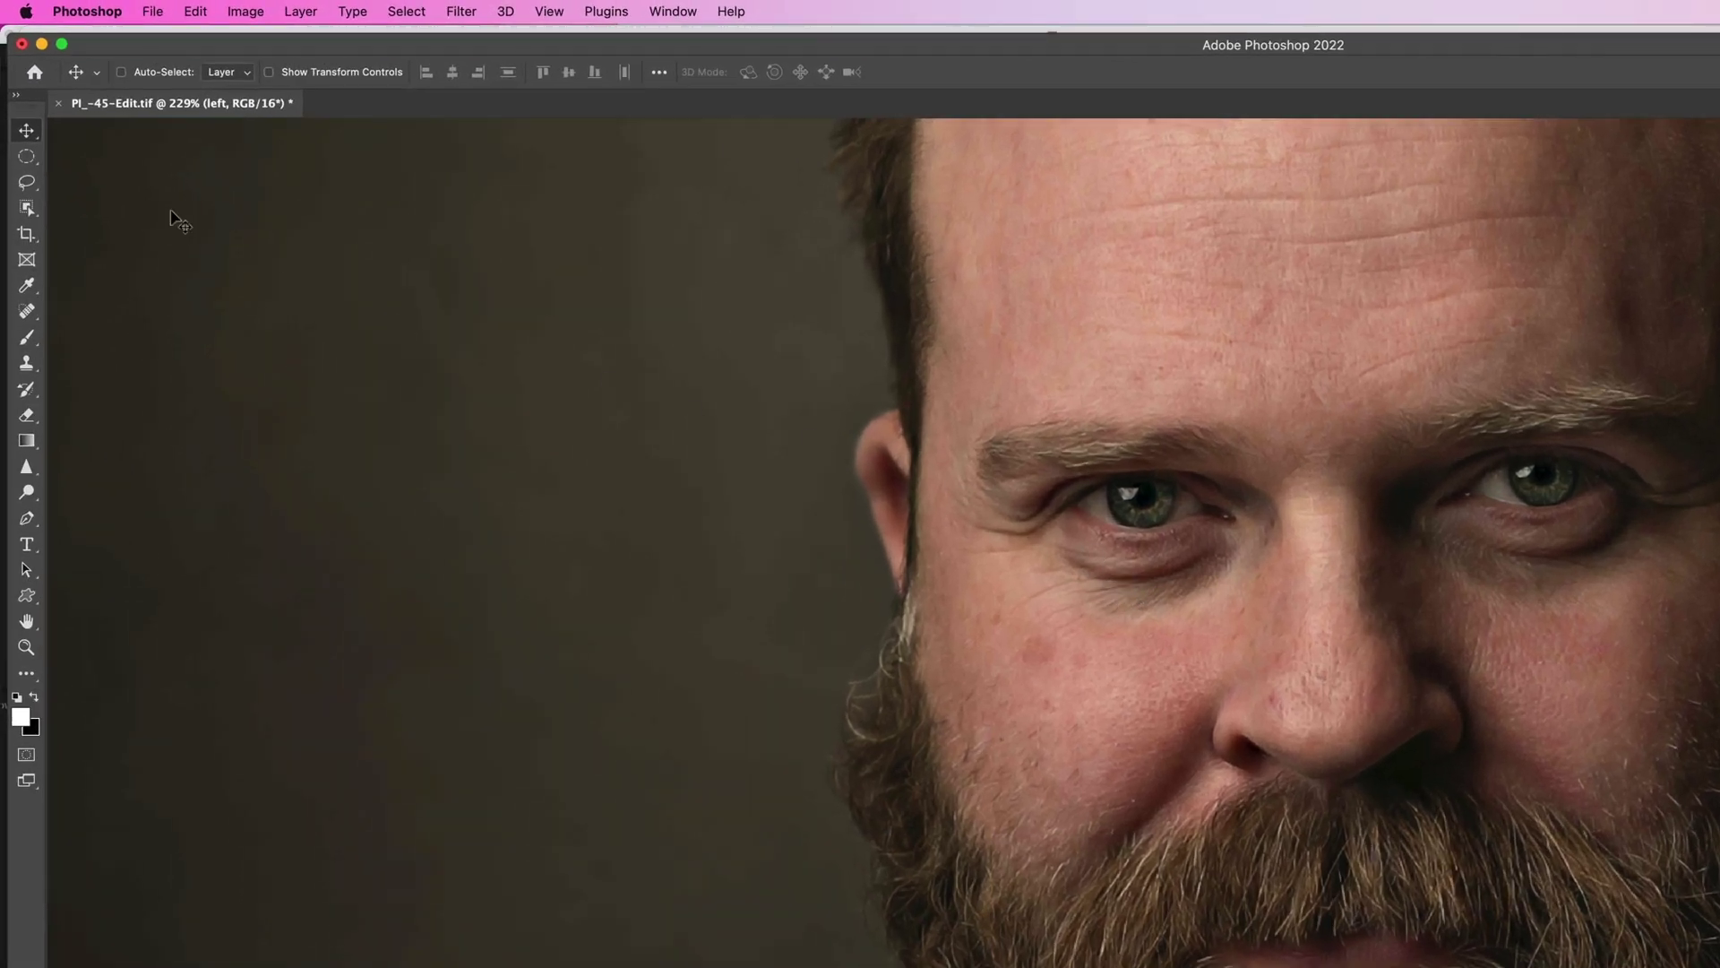
left_click(28, 159)
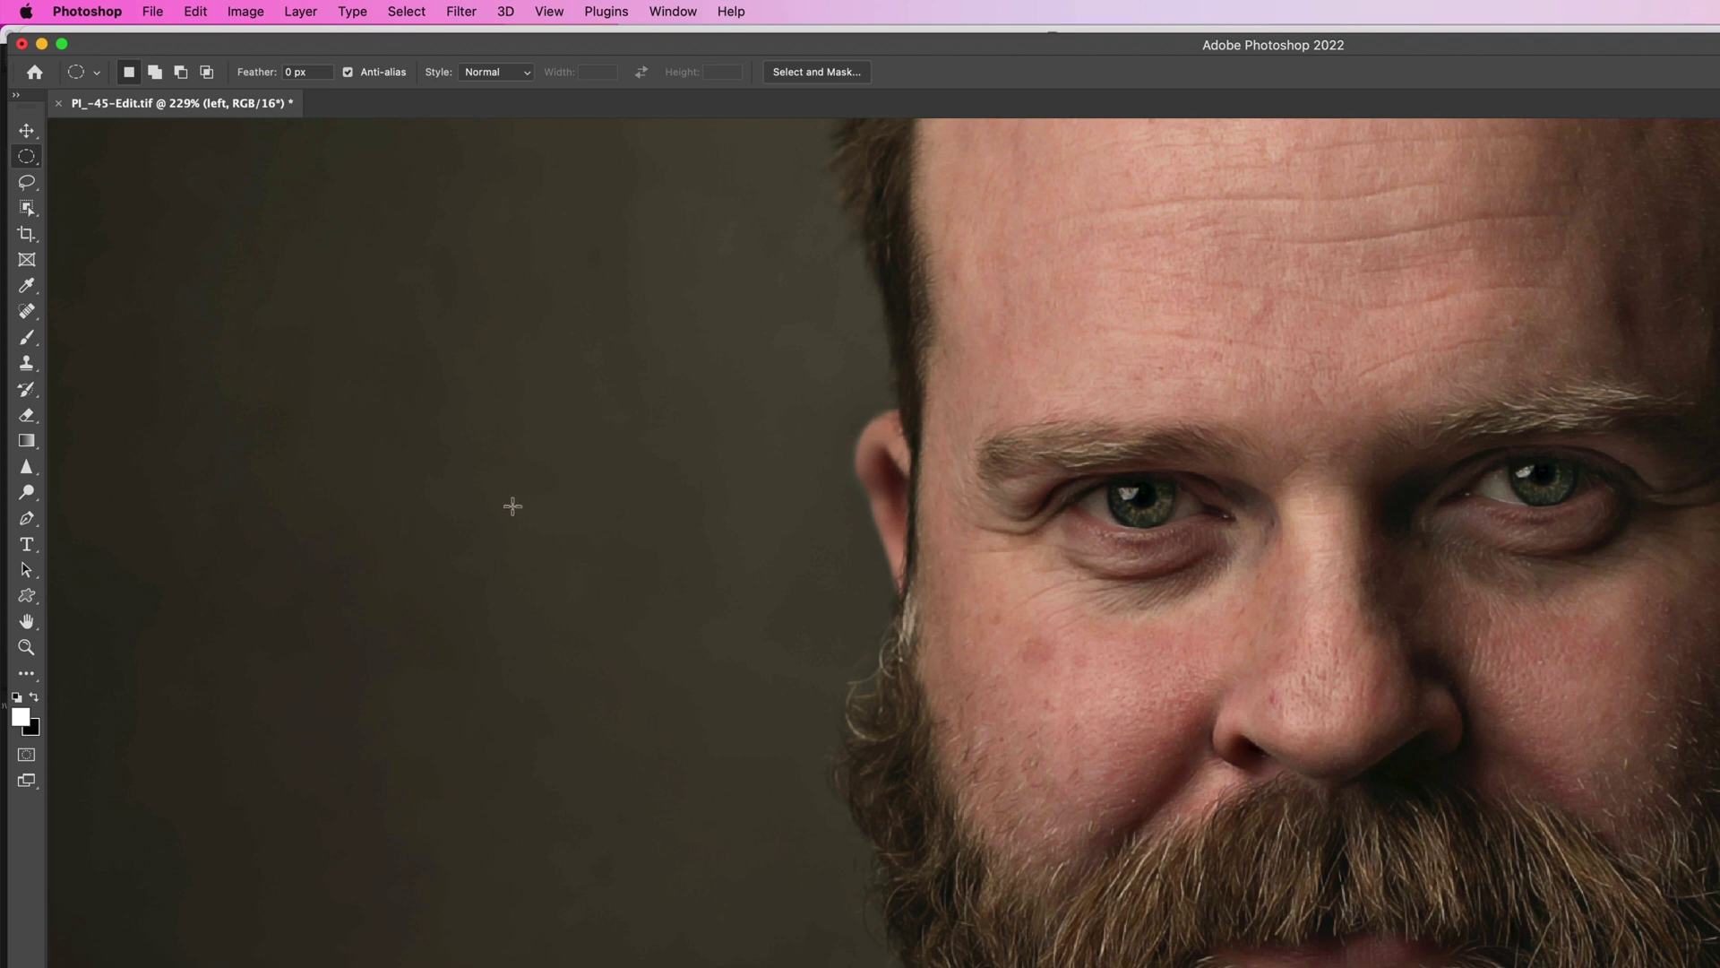
left_click_drag(256, 338, 676, 740)
left_click(704, 752)
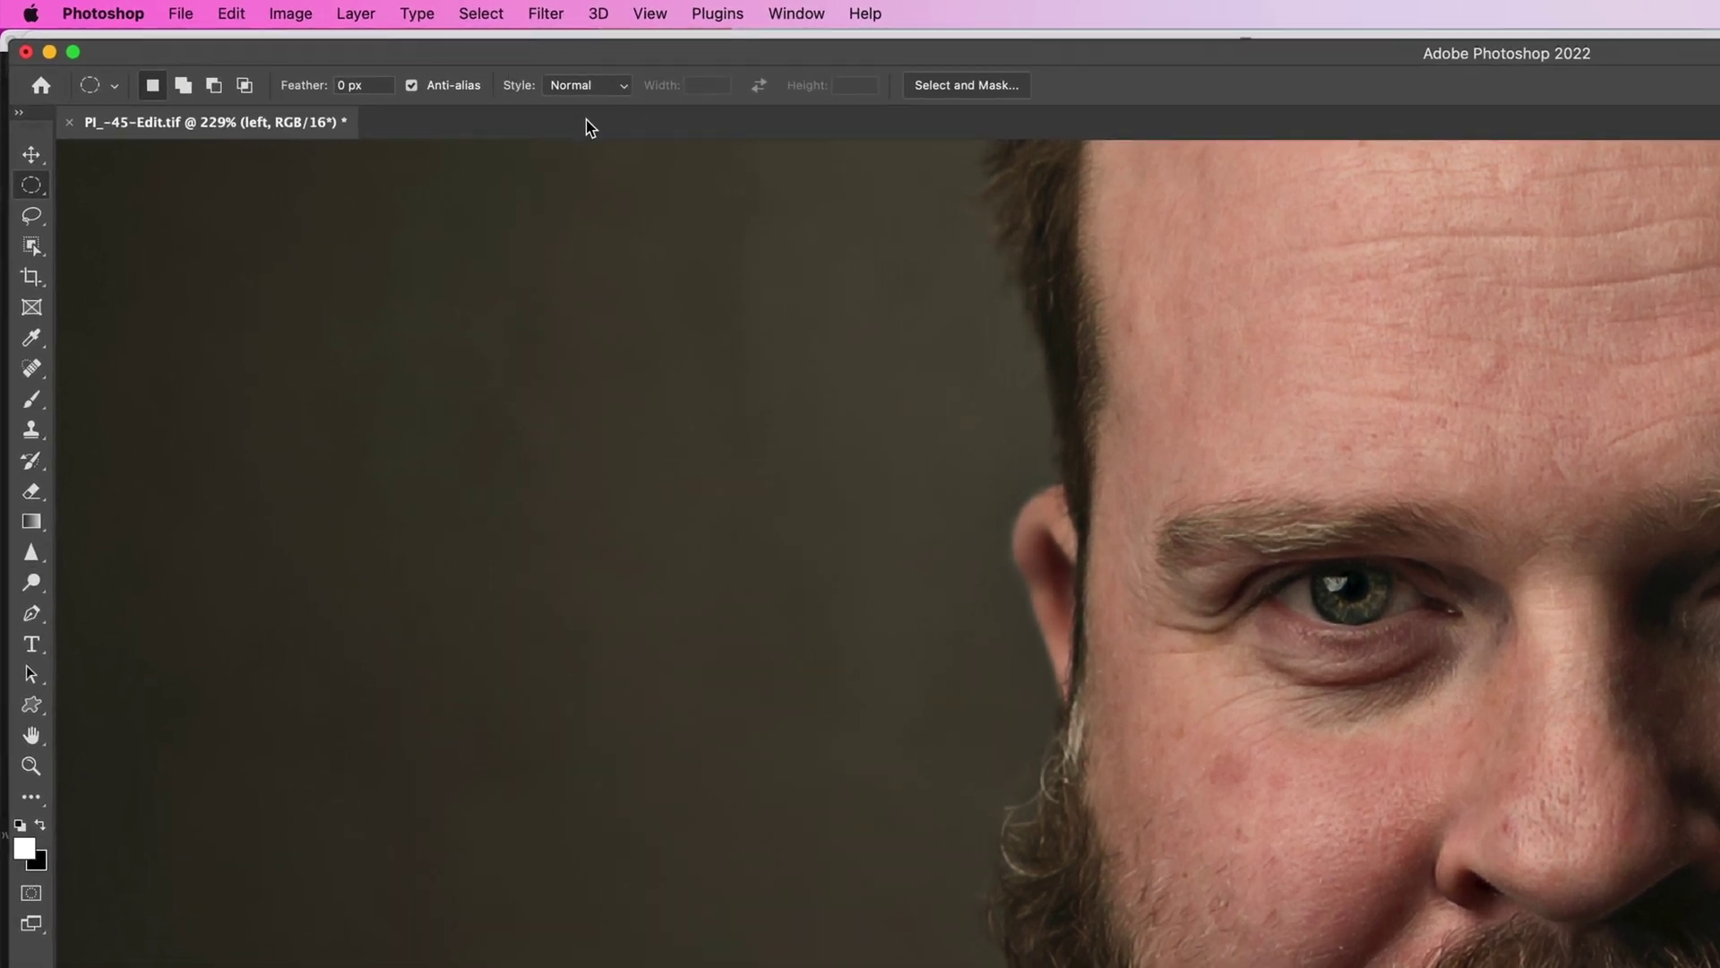
left_click(496, 73)
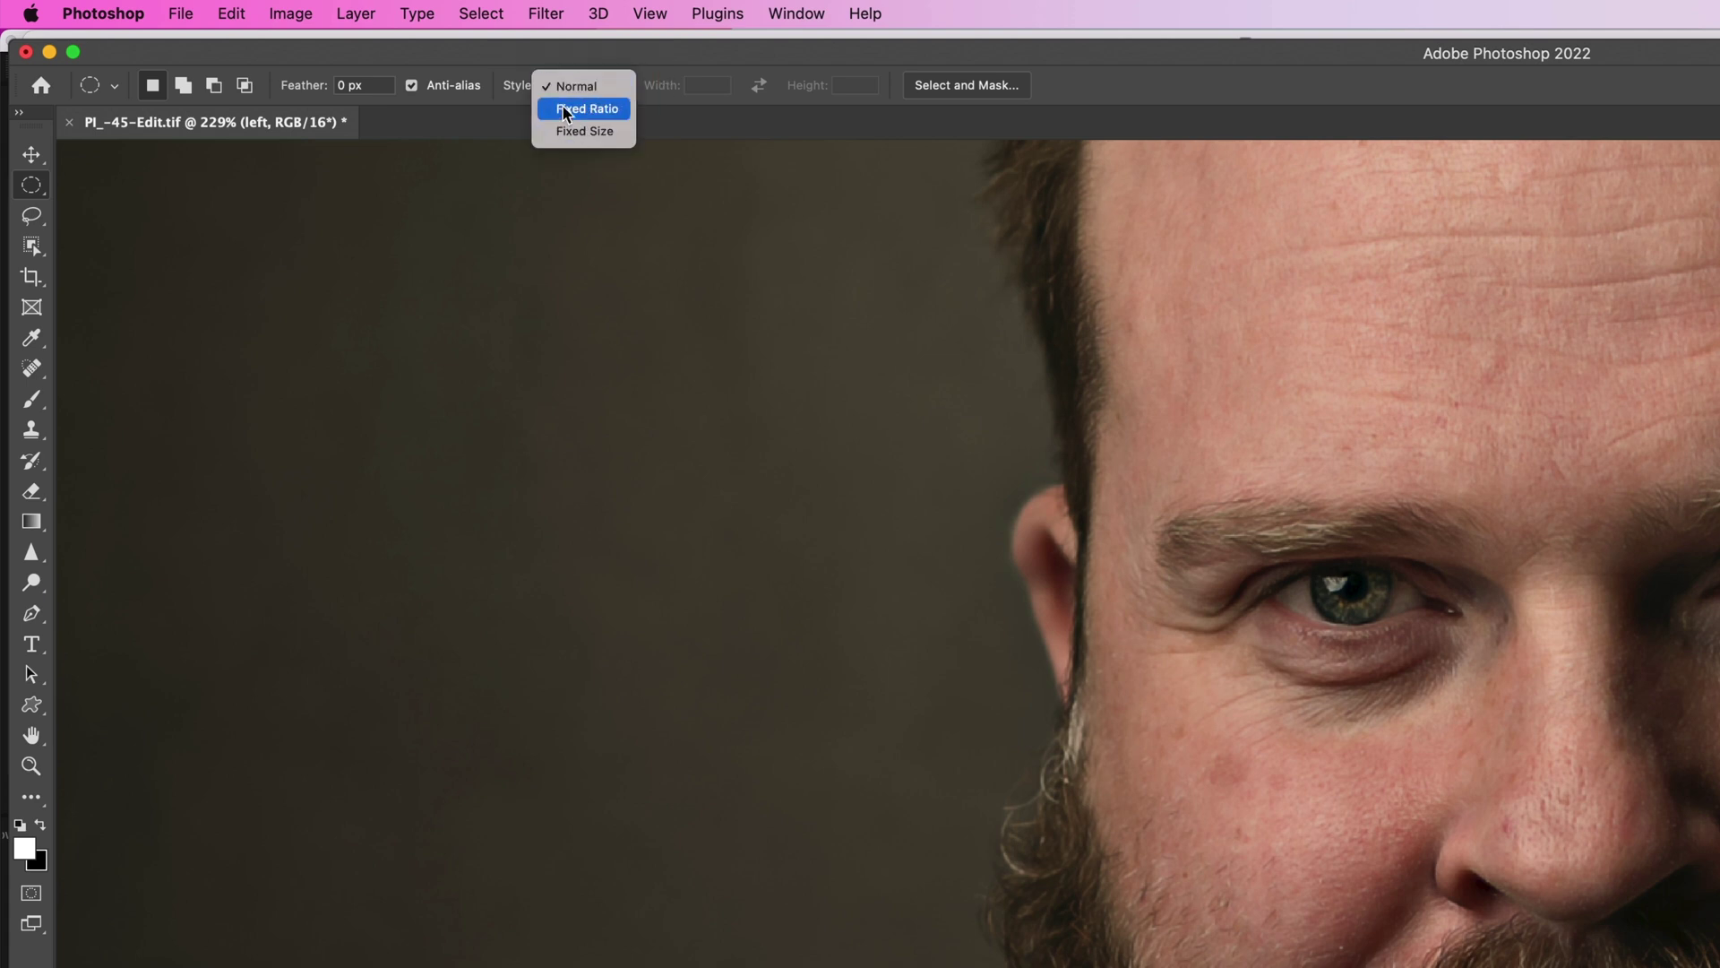
left_click(574, 110)
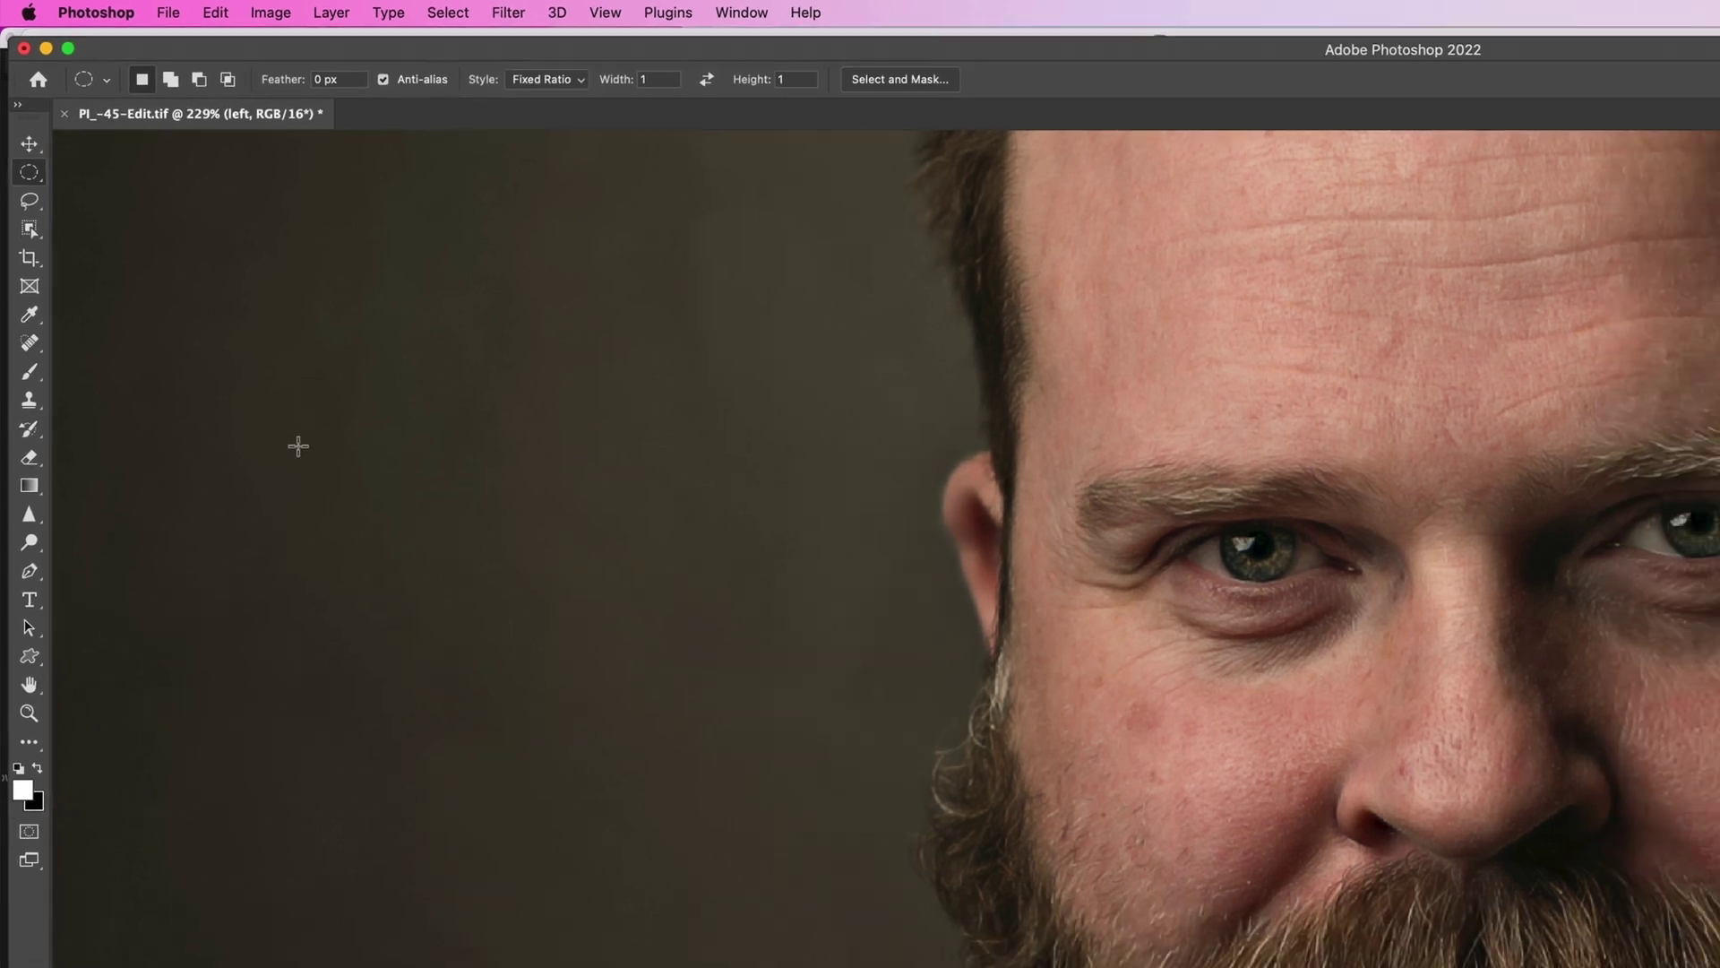
Select the iris of the eye nearer the visible ear with a circle, and subtract a larger circle to leave a lower crescent
left_click_drag(318, 476, 648, 846)
left_click_drag(587, 766, 1260, 599)
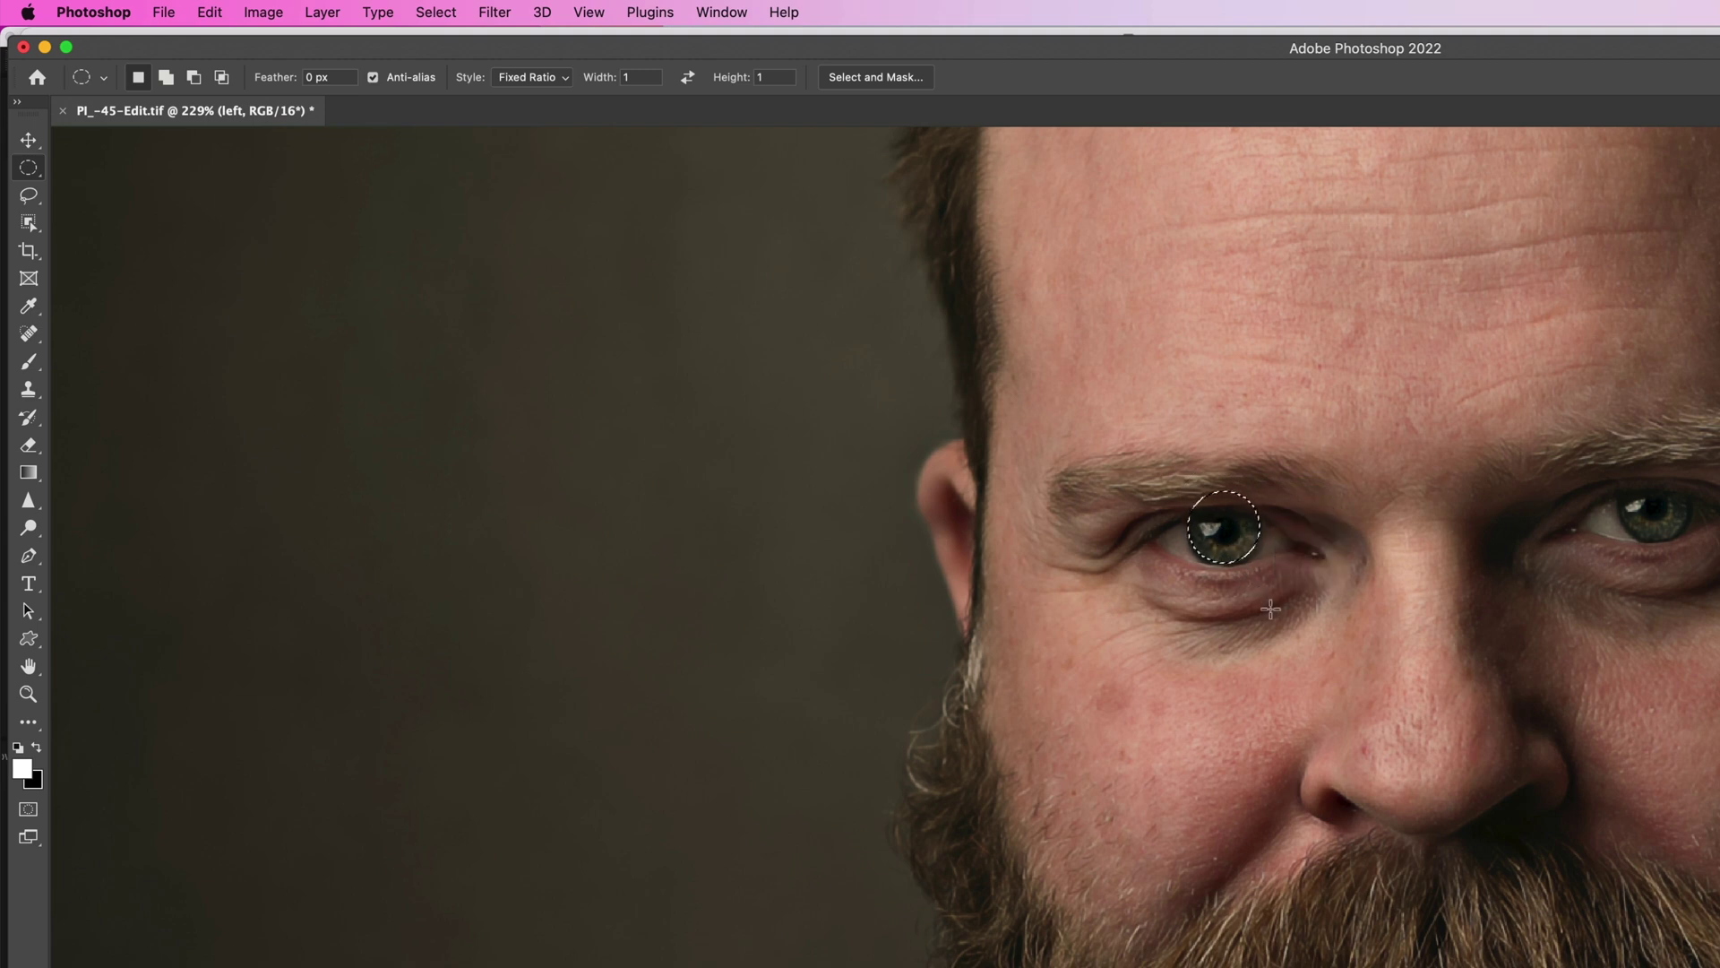
left_click_drag(1300, 542, 1301, 543)
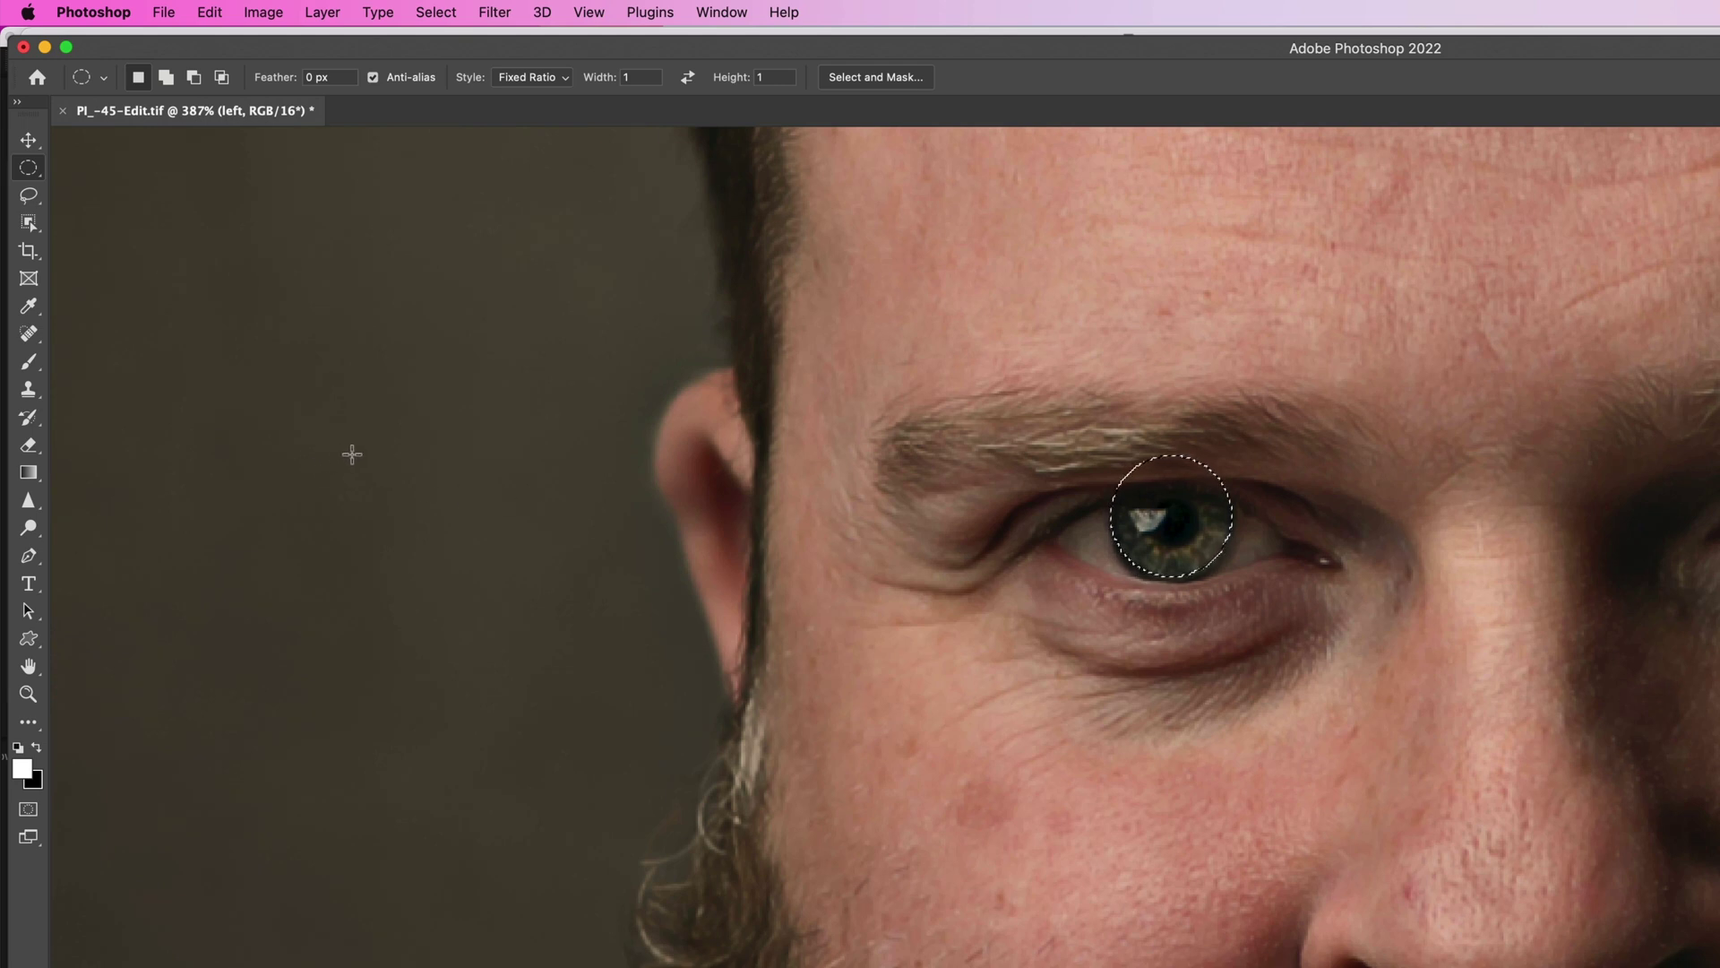
key("alt")
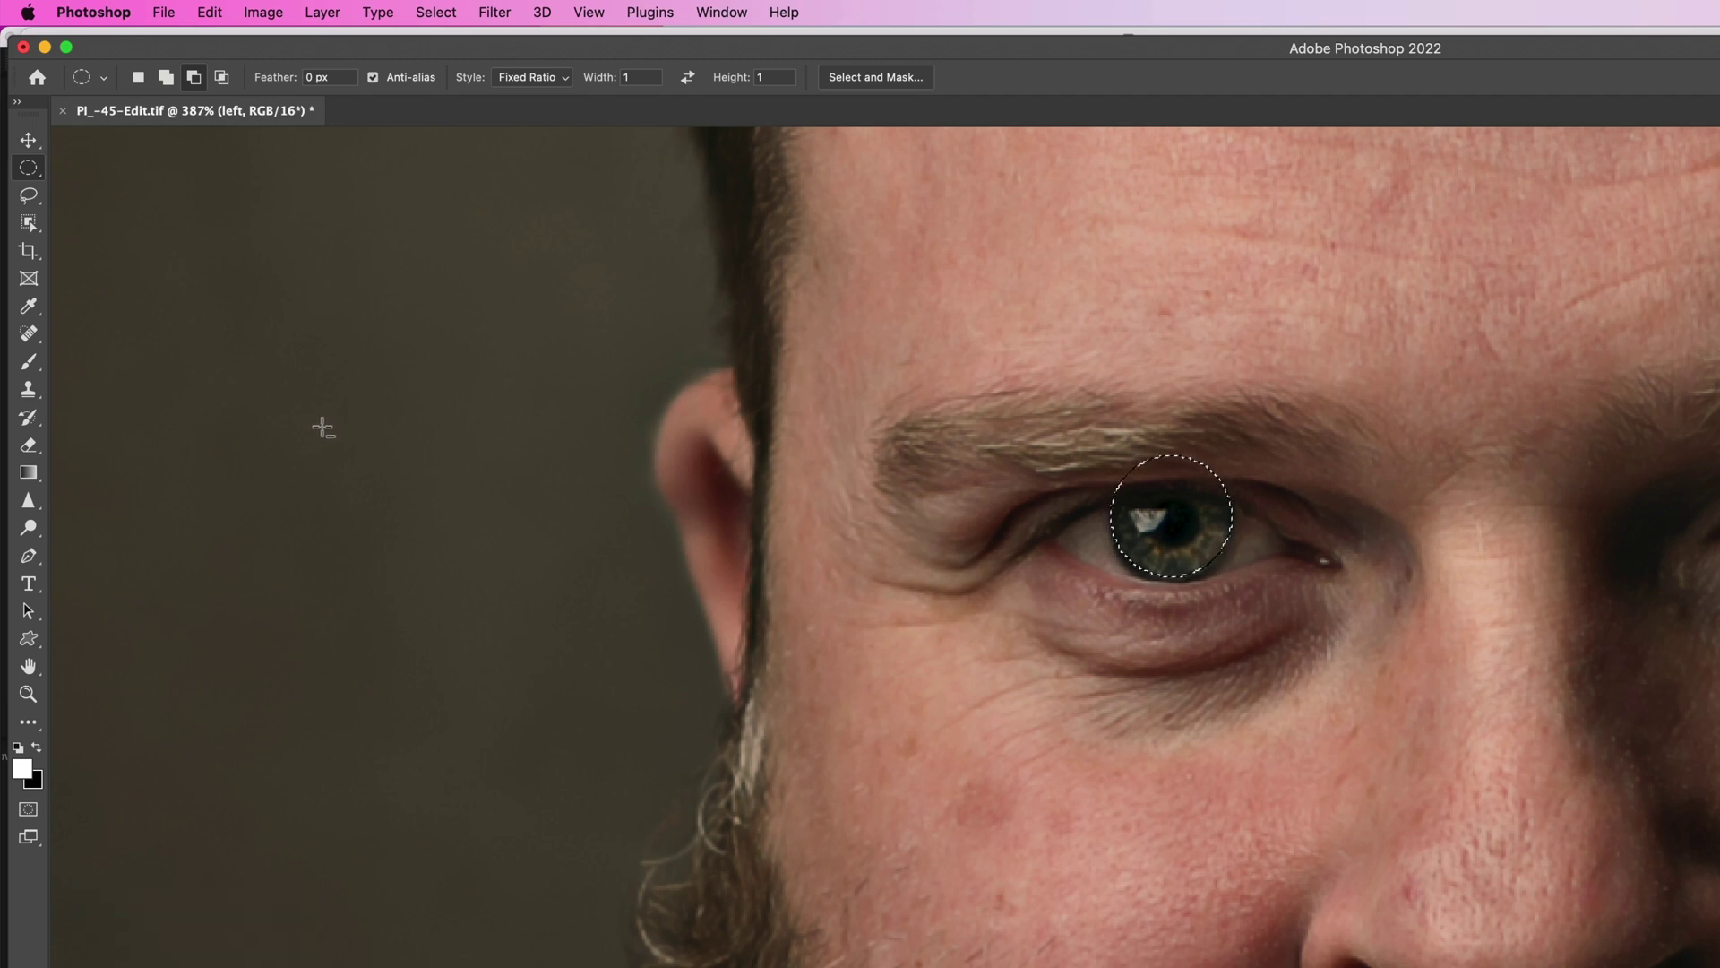
mouse_move(298, 448)
left_mouse_down()
mouse_move(419, 539)
mouse_move(584, 461)
mouse_move(1025, 435)
mouse_move(1205, 511)
mouse_move(1287, 572)
mouse_move(1283, 558)
left_mouse_up()
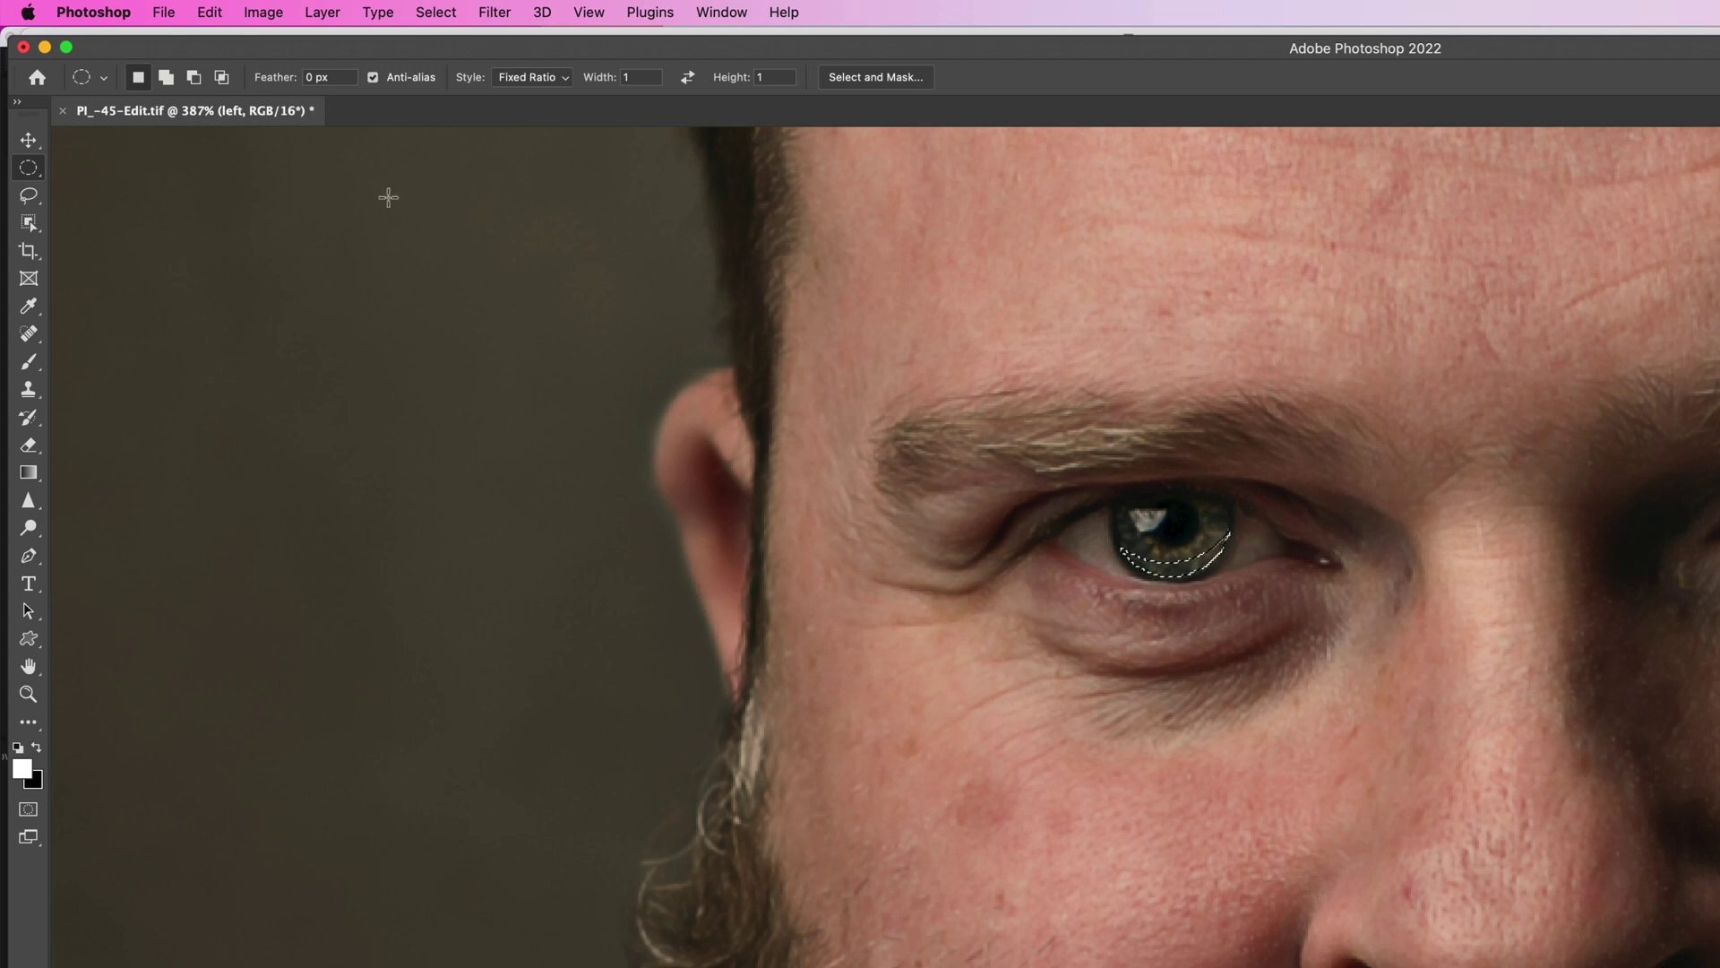
Fill the crescent selection with white in Normal mode at 100% opacity, and deselect it
left_click(210, 12)
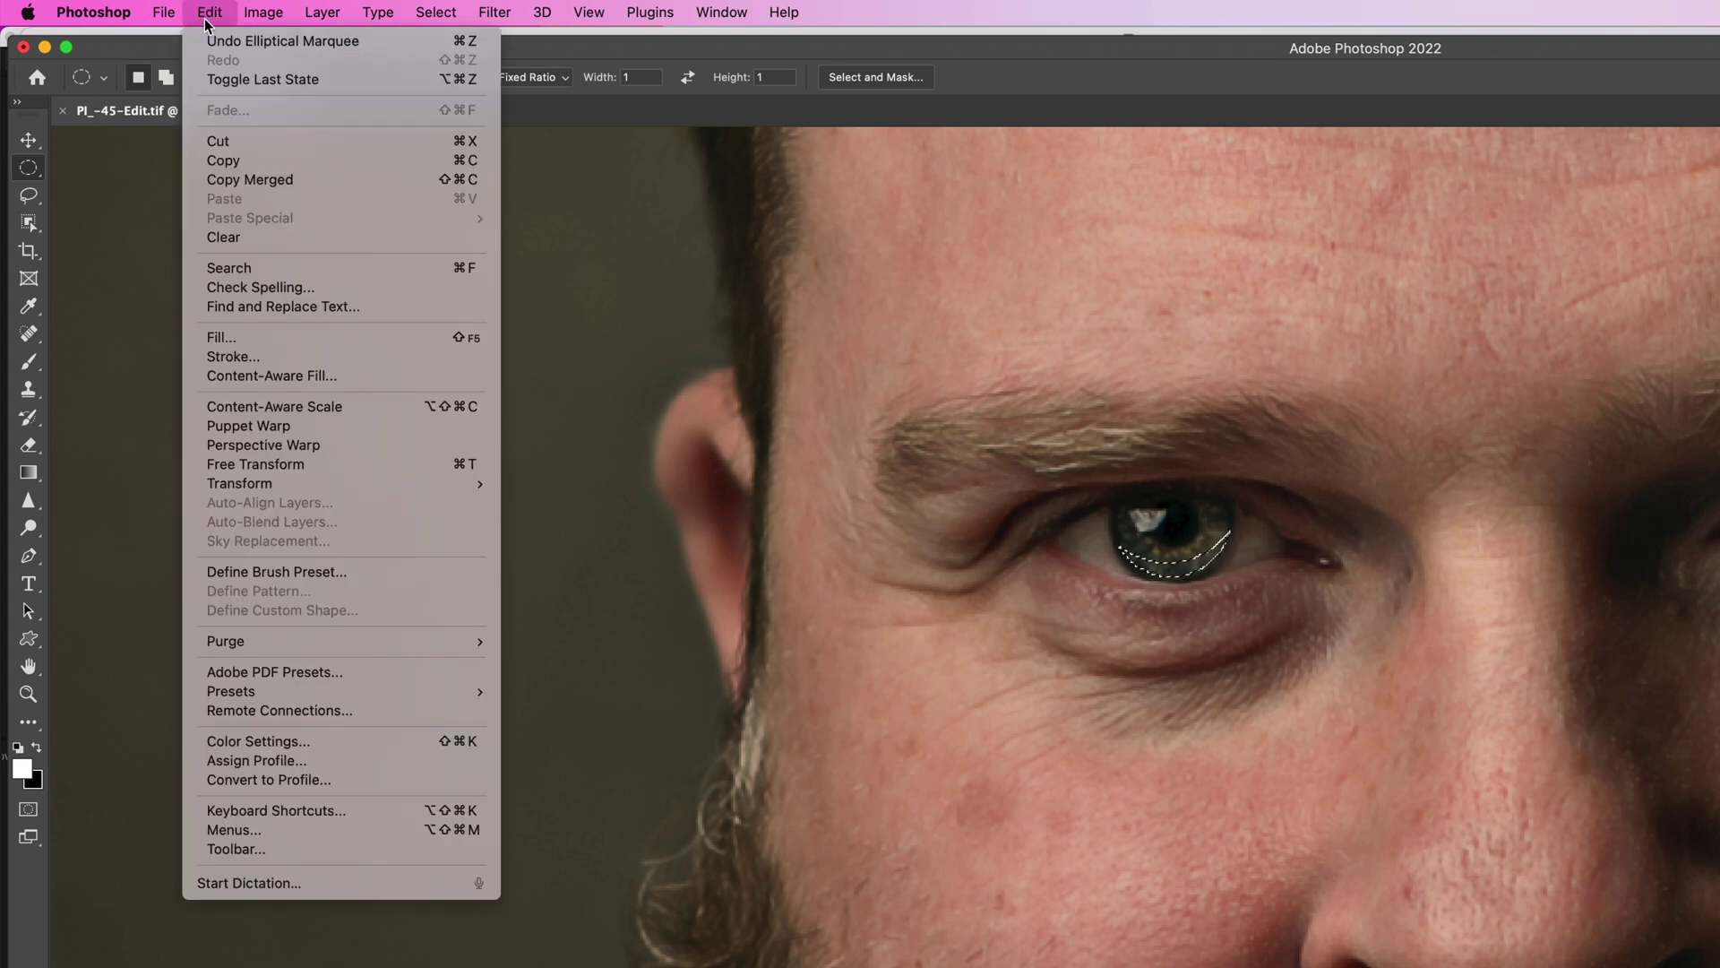
left_click(254, 340)
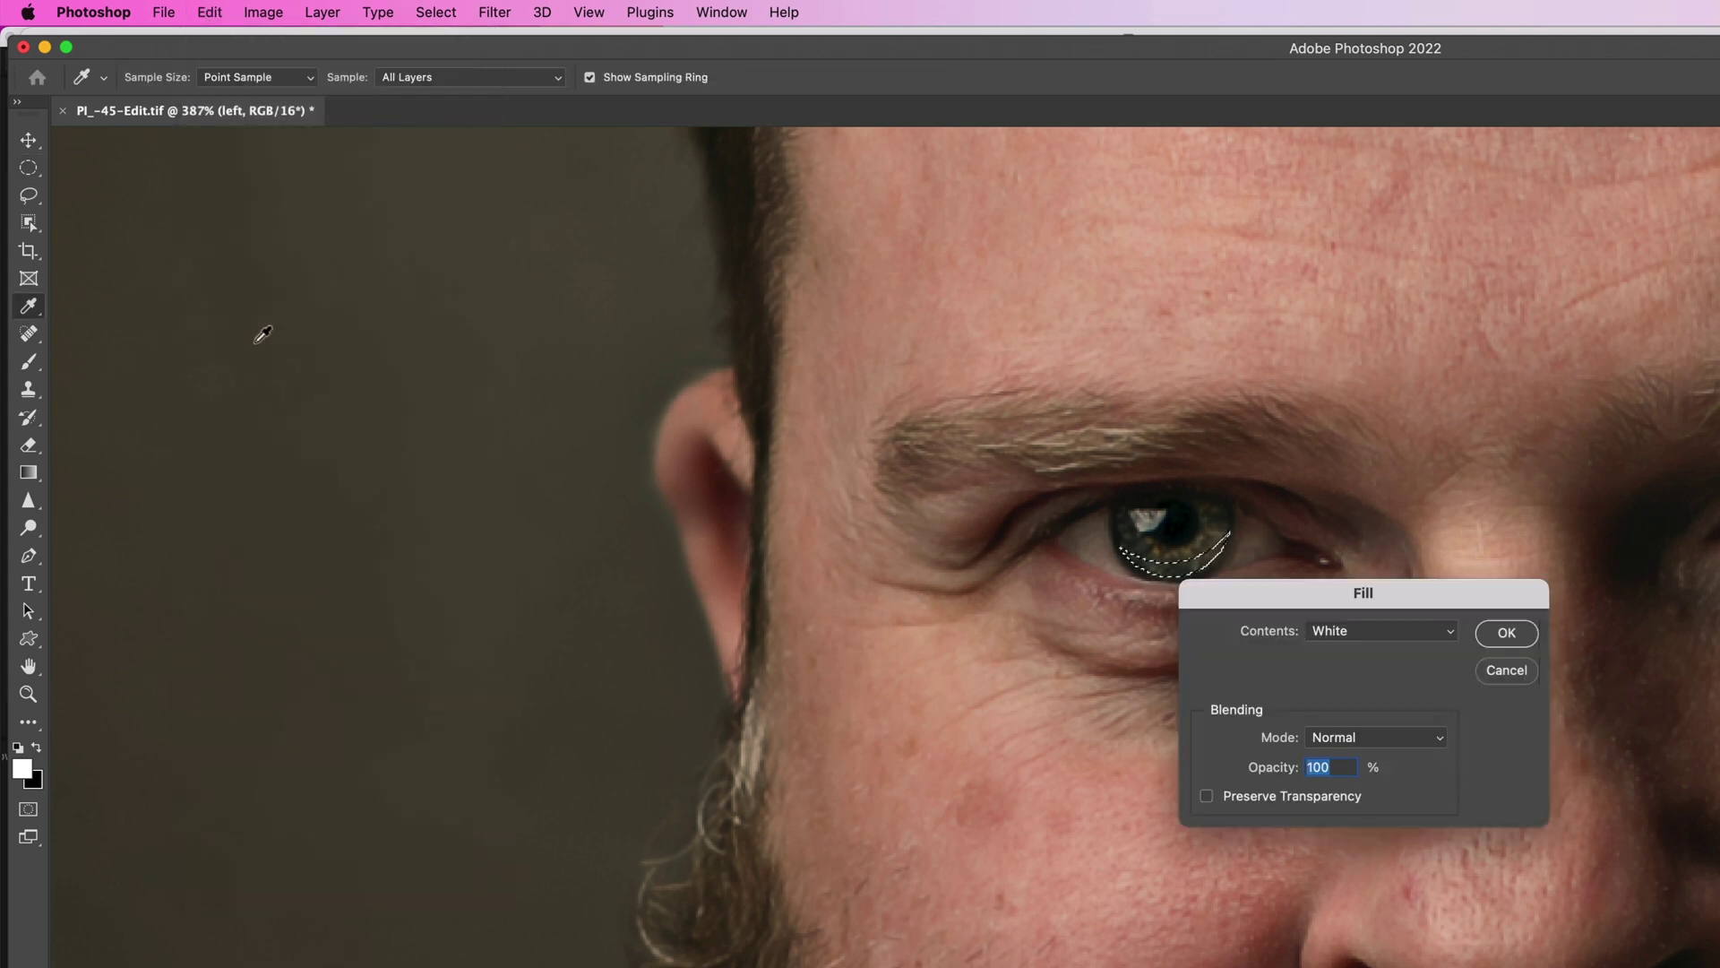
left_click(1339, 632)
left_click(1341, 610)
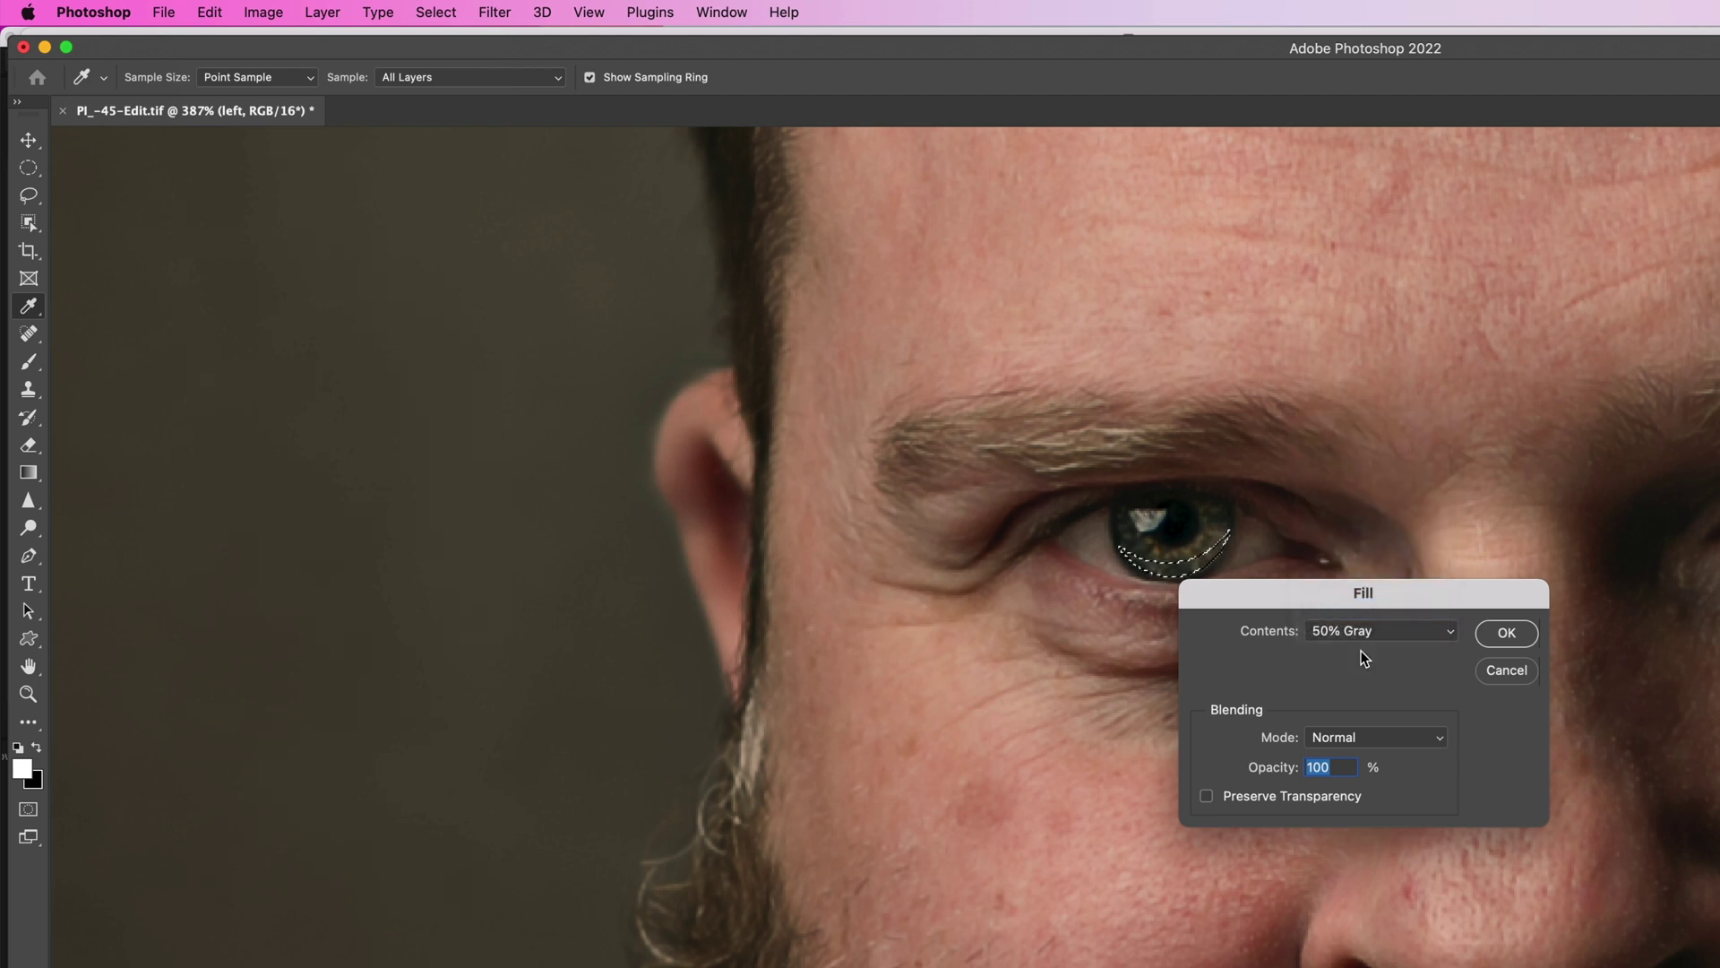
left_click(1330, 634)
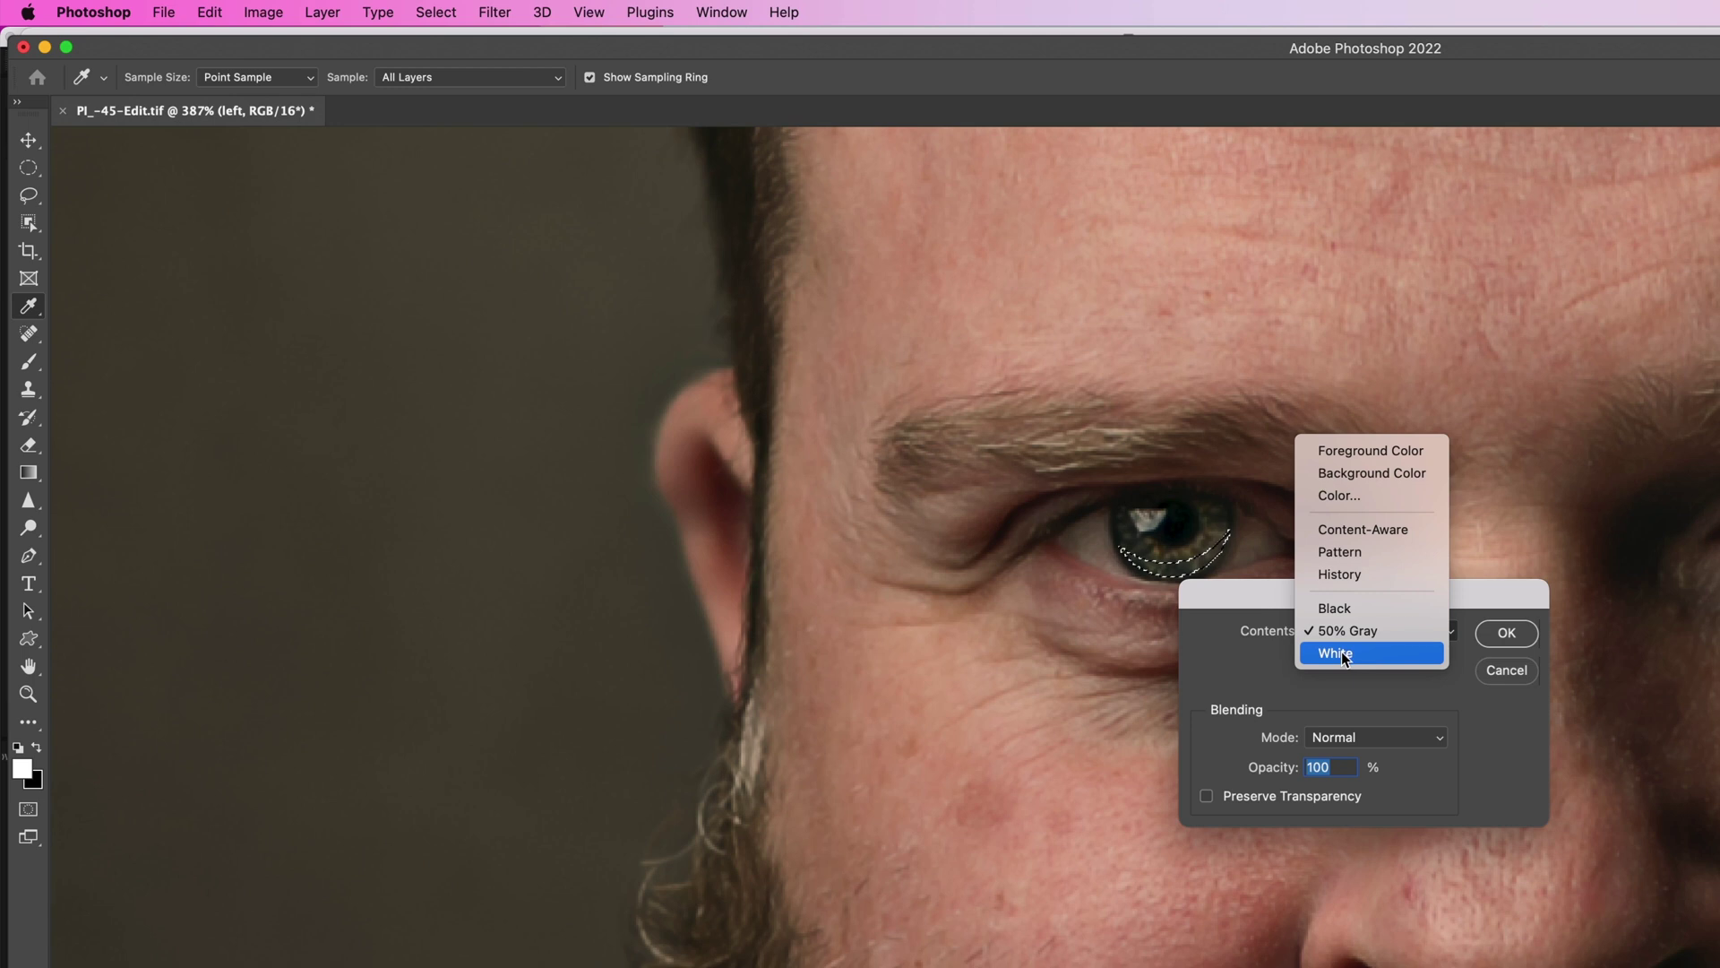
left_click(1341, 655)
left_click(1507, 632)
key("m")
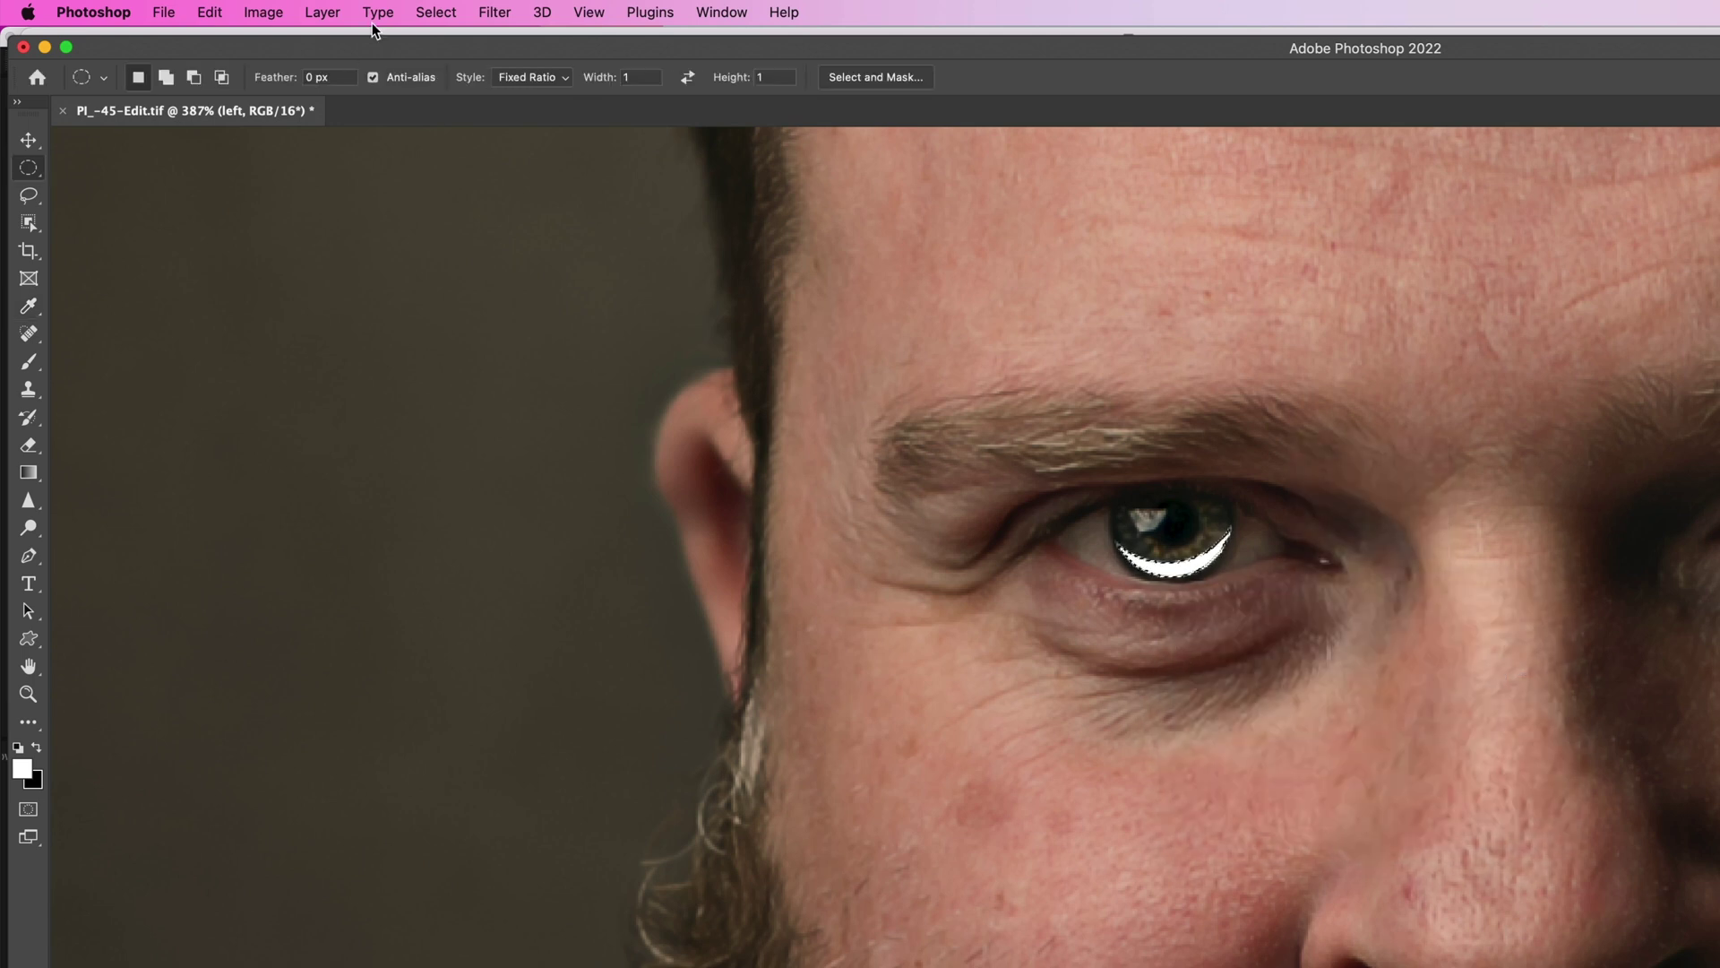
left_click(433, 12)
left_click(444, 60)
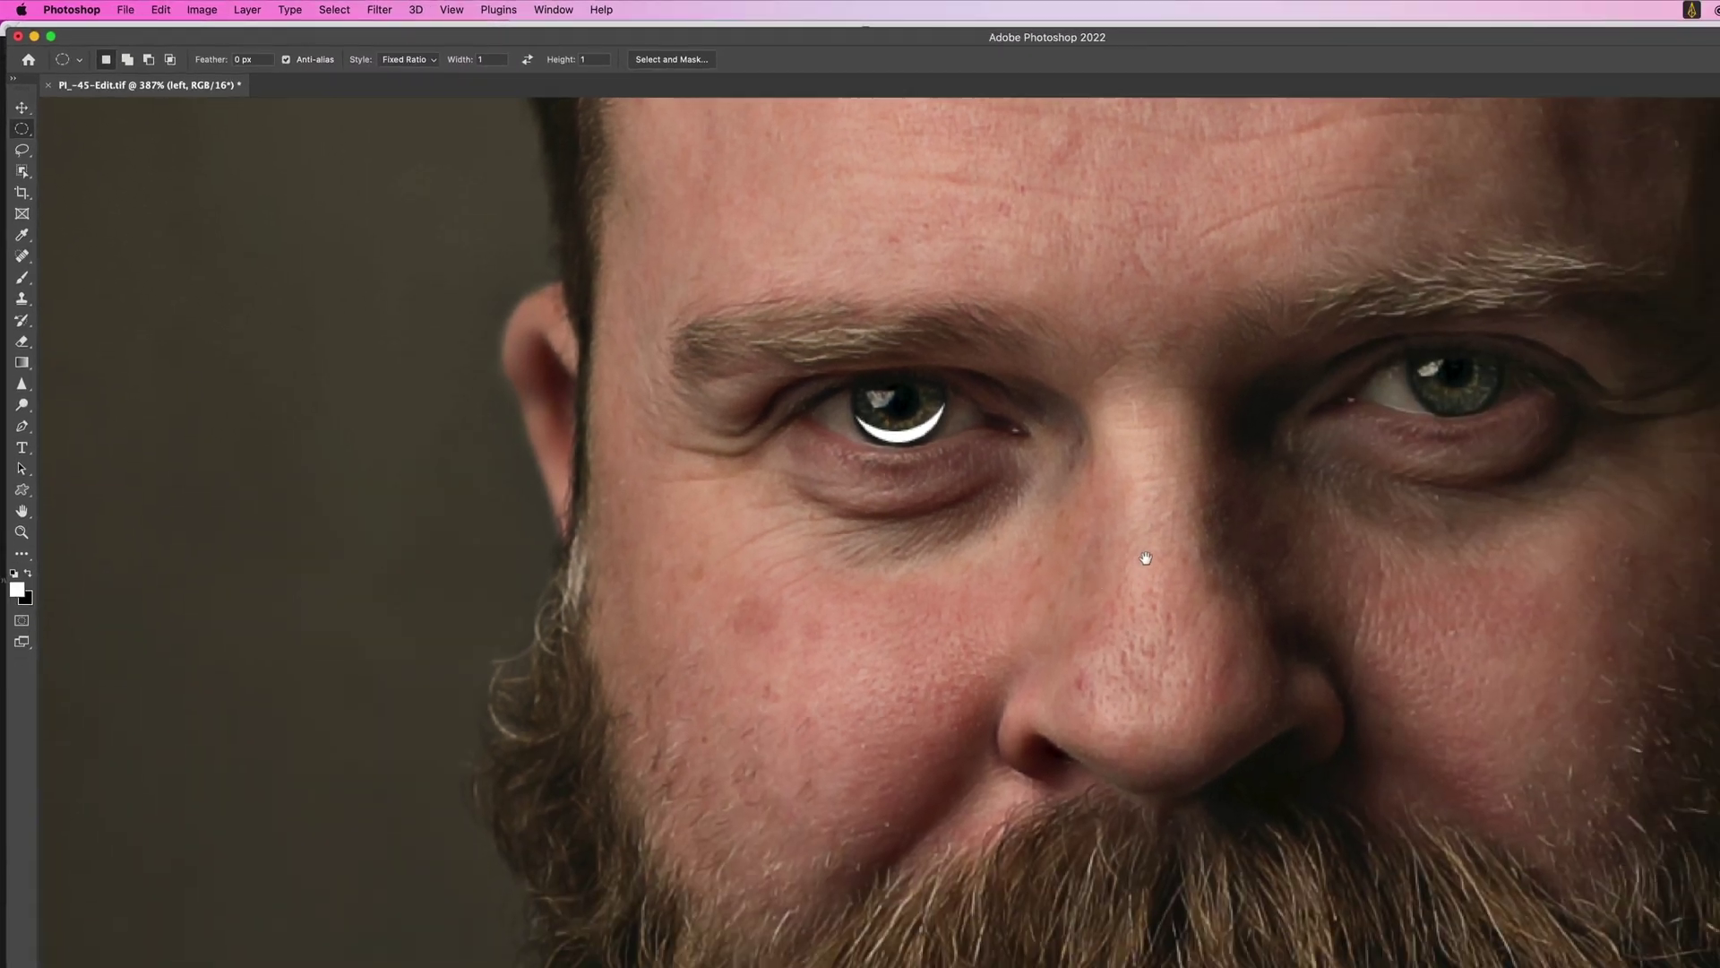
Duplicate the left layer as right and move its white crescent onto the lower iris of the other eye
left_click_drag(1078, 598, 844, 598)
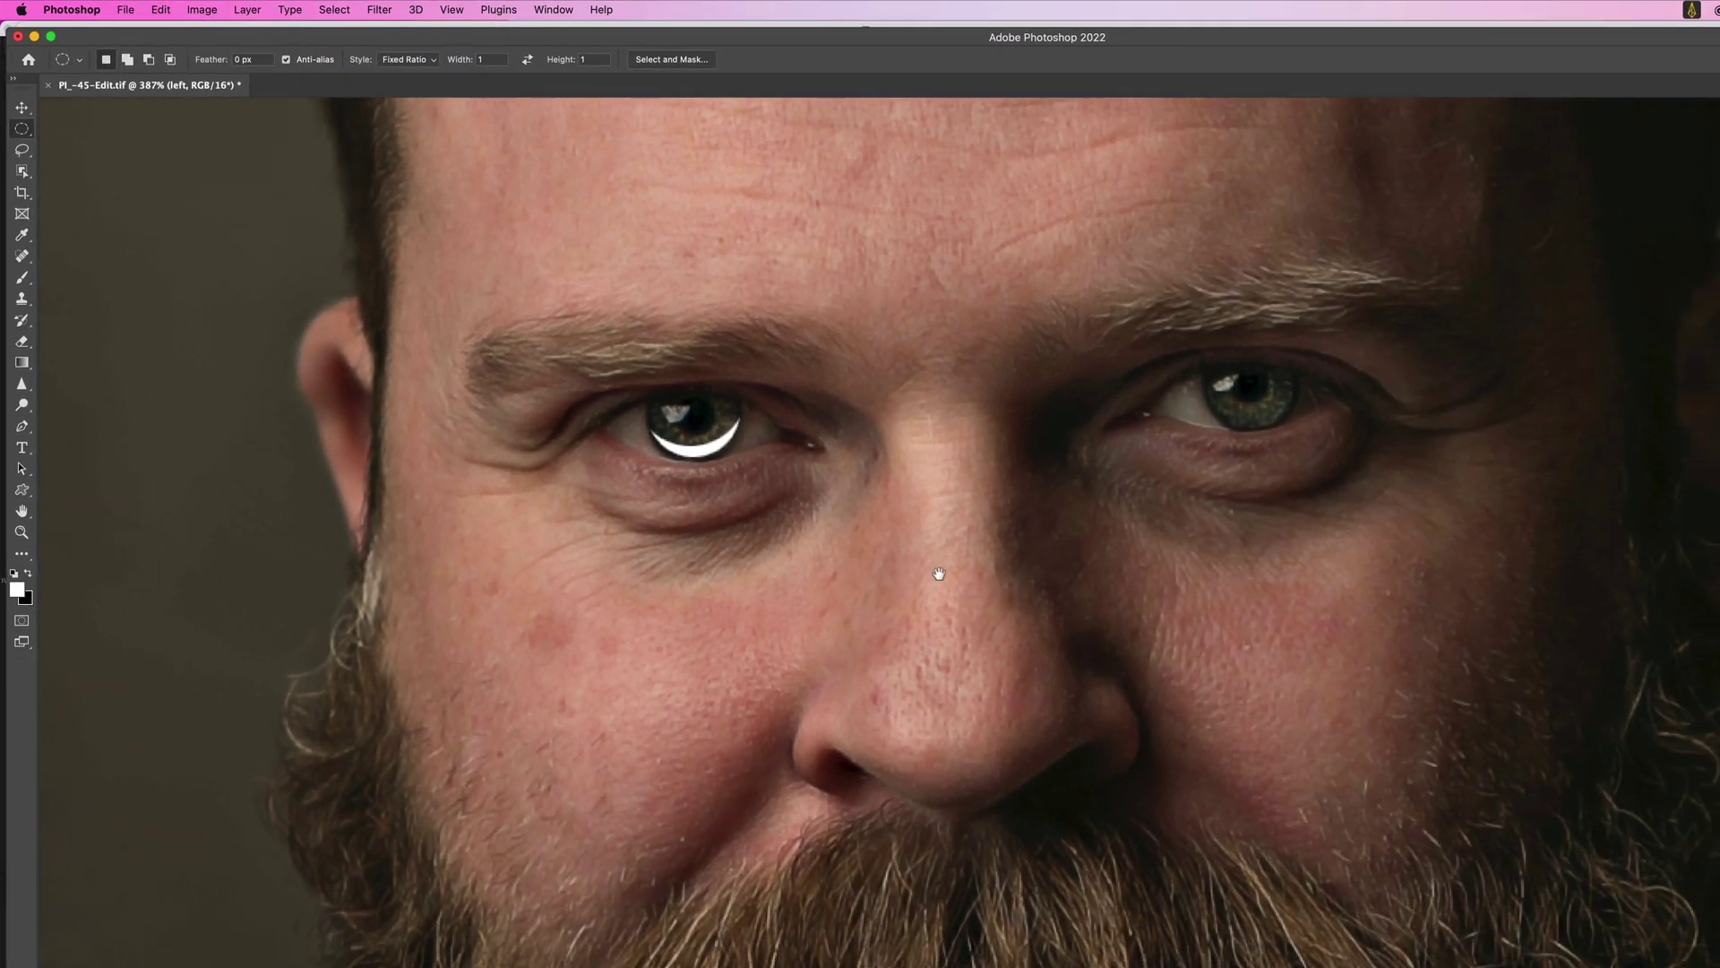
key("v")
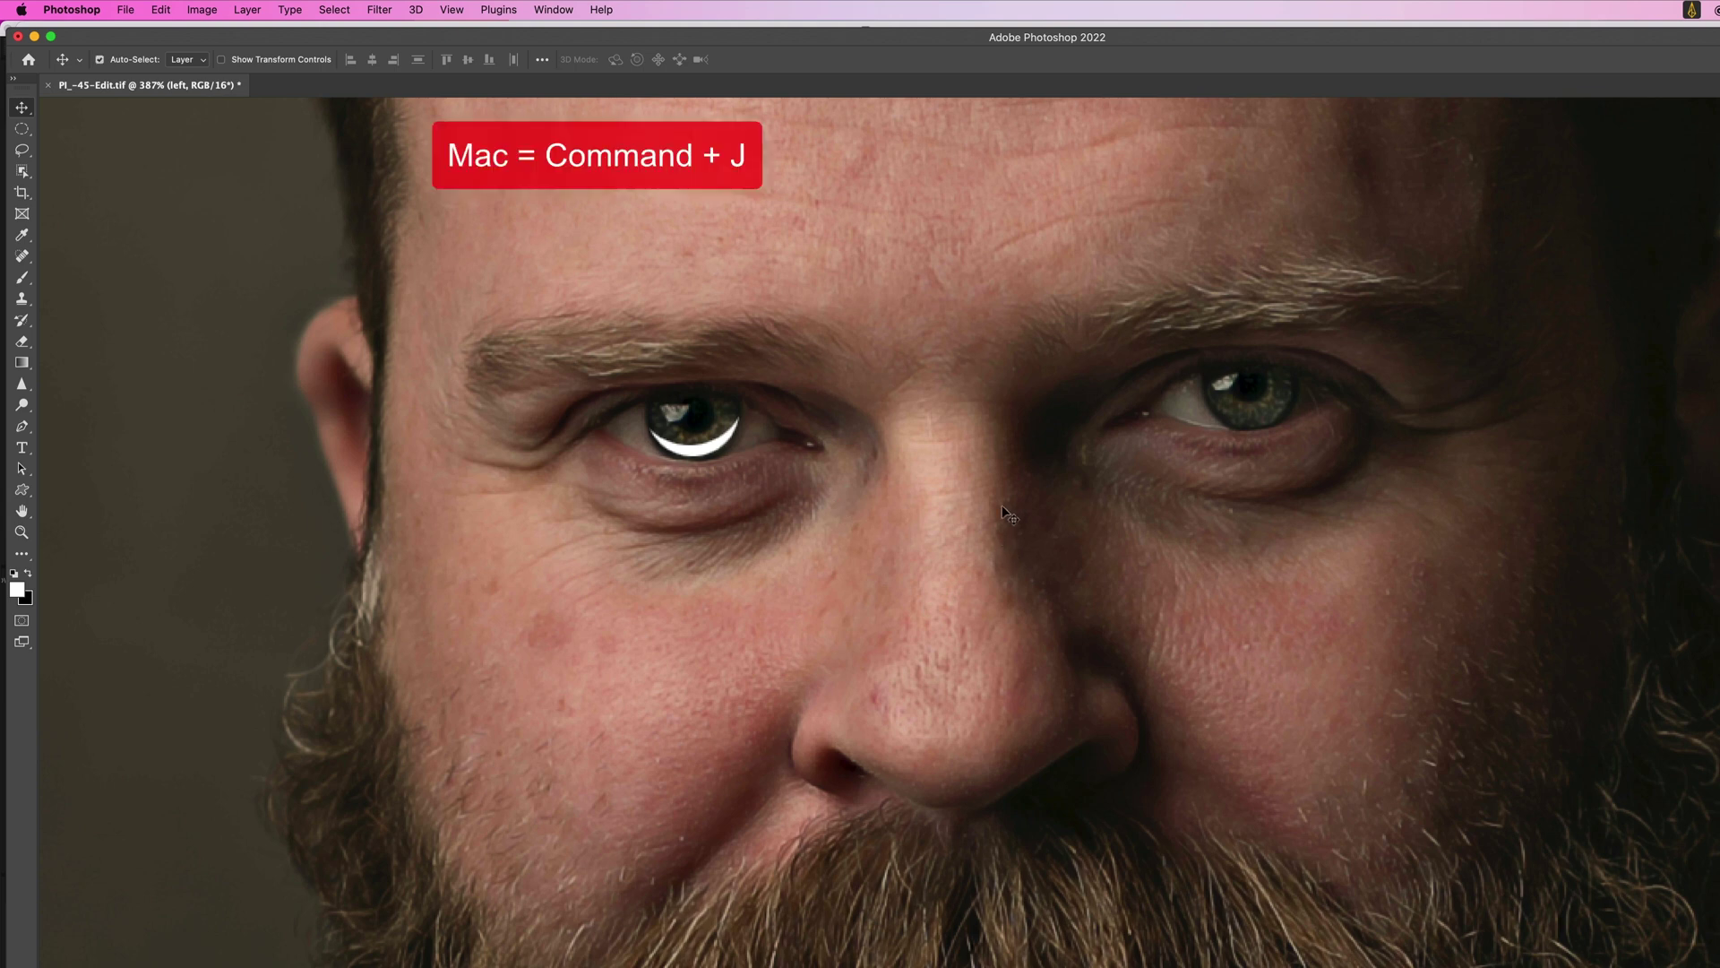
key("super+j")
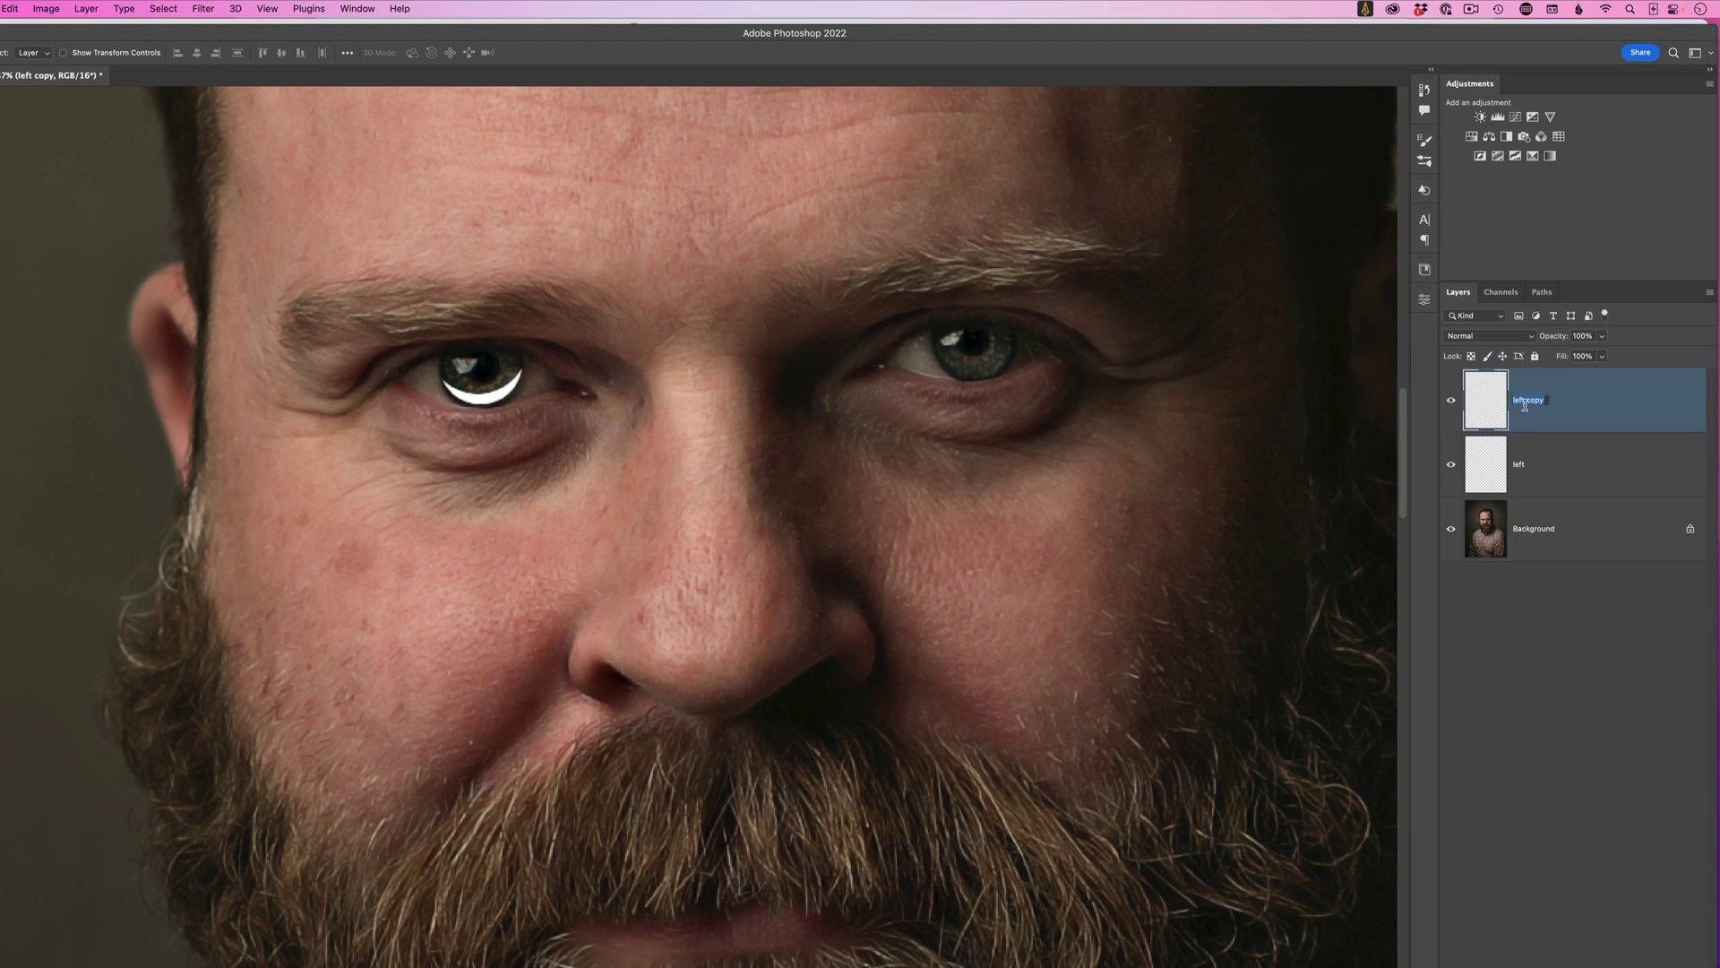
type("right")
key("Return")
left_click_drag(484, 402, 969, 370)
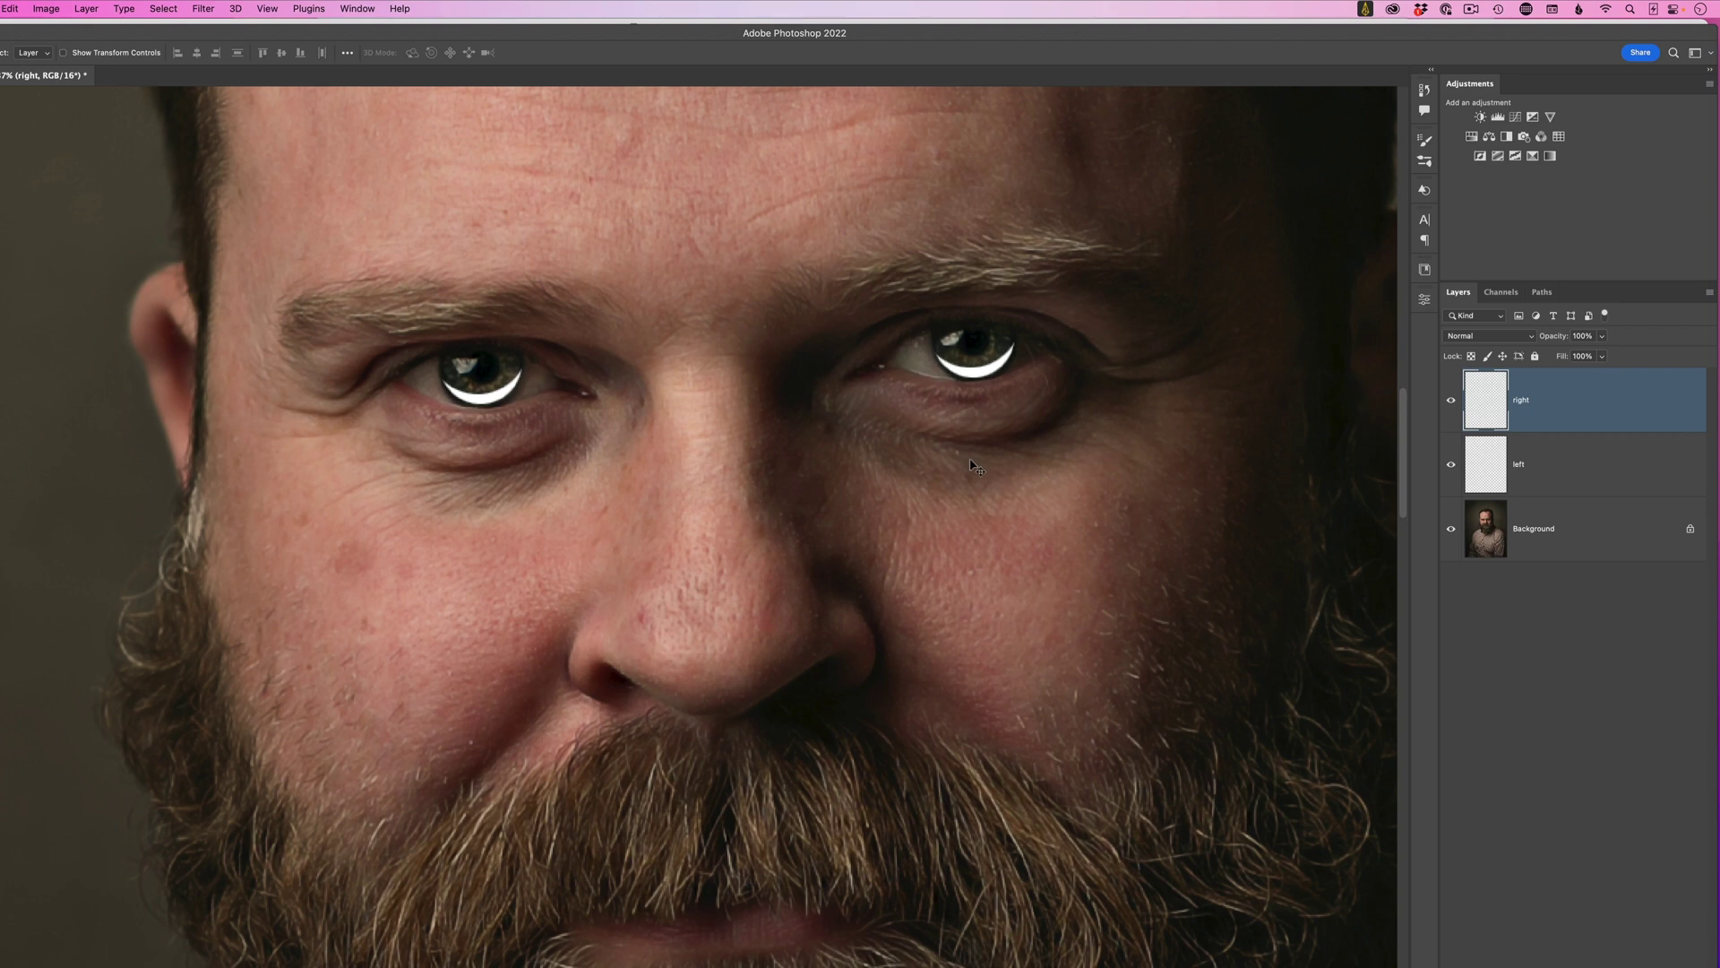
Nudge the right layer's crescent sideways to align it with the lower iris
key("Right")
key("Right")
key("Left")
Convert the right and left layers together into one smart object and rename it eye lights
left_click(1557, 465, "shift")
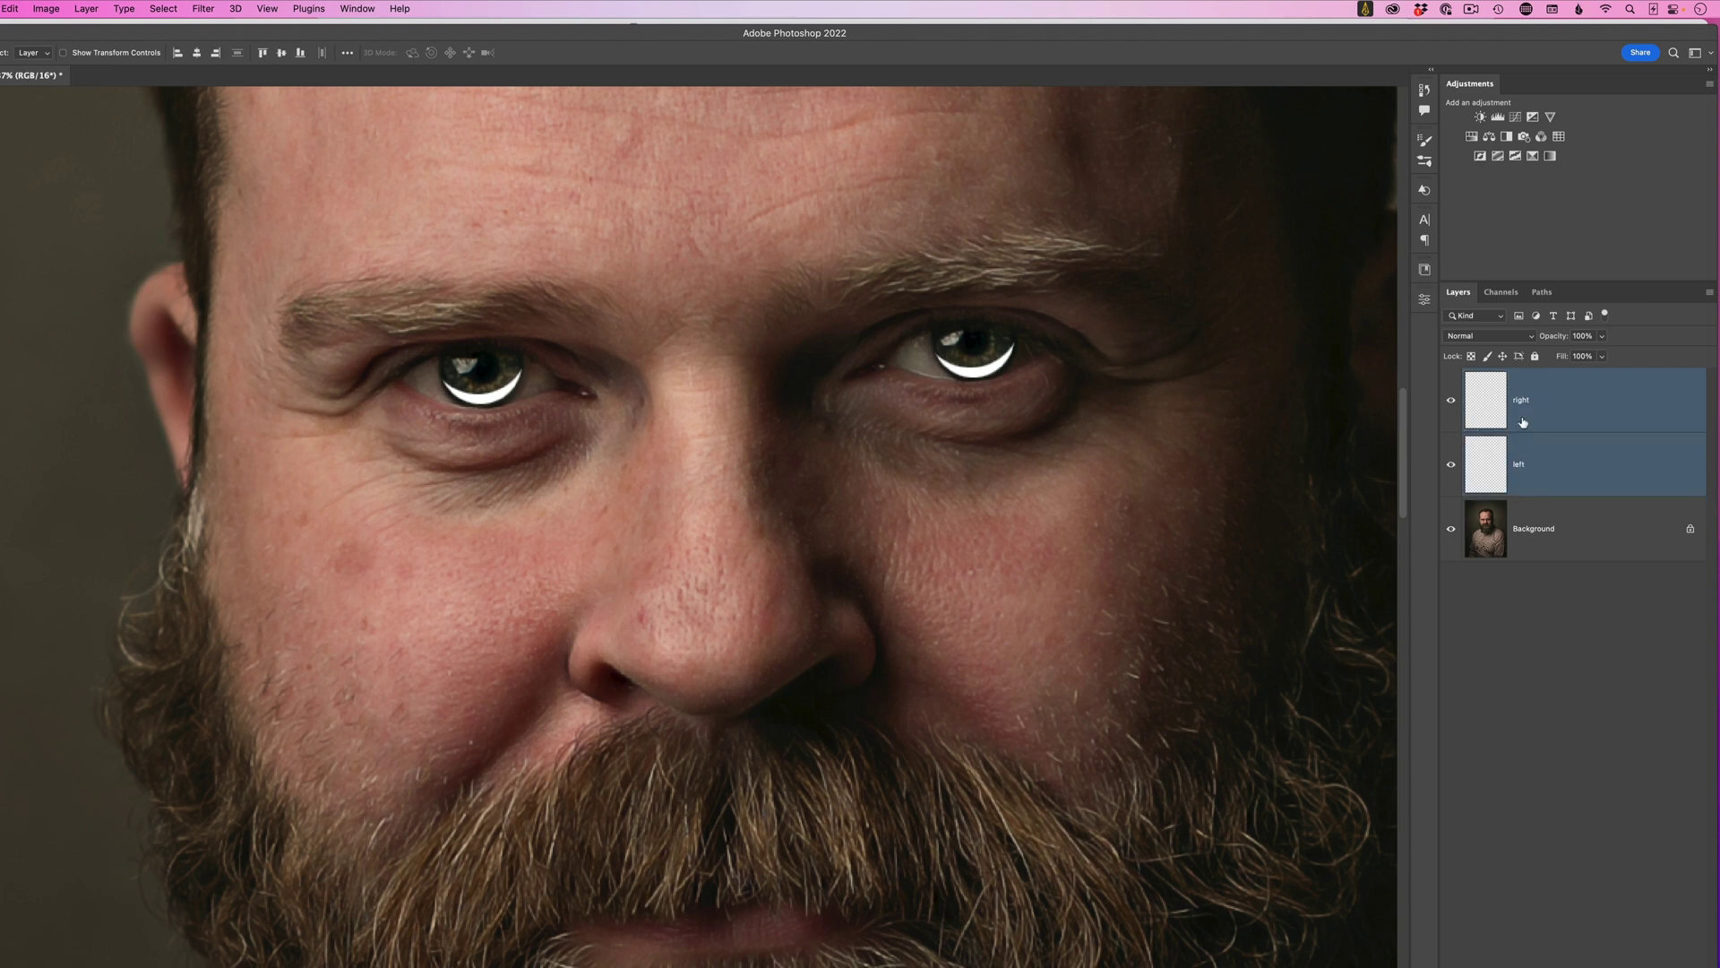
left_click(1709, 294)
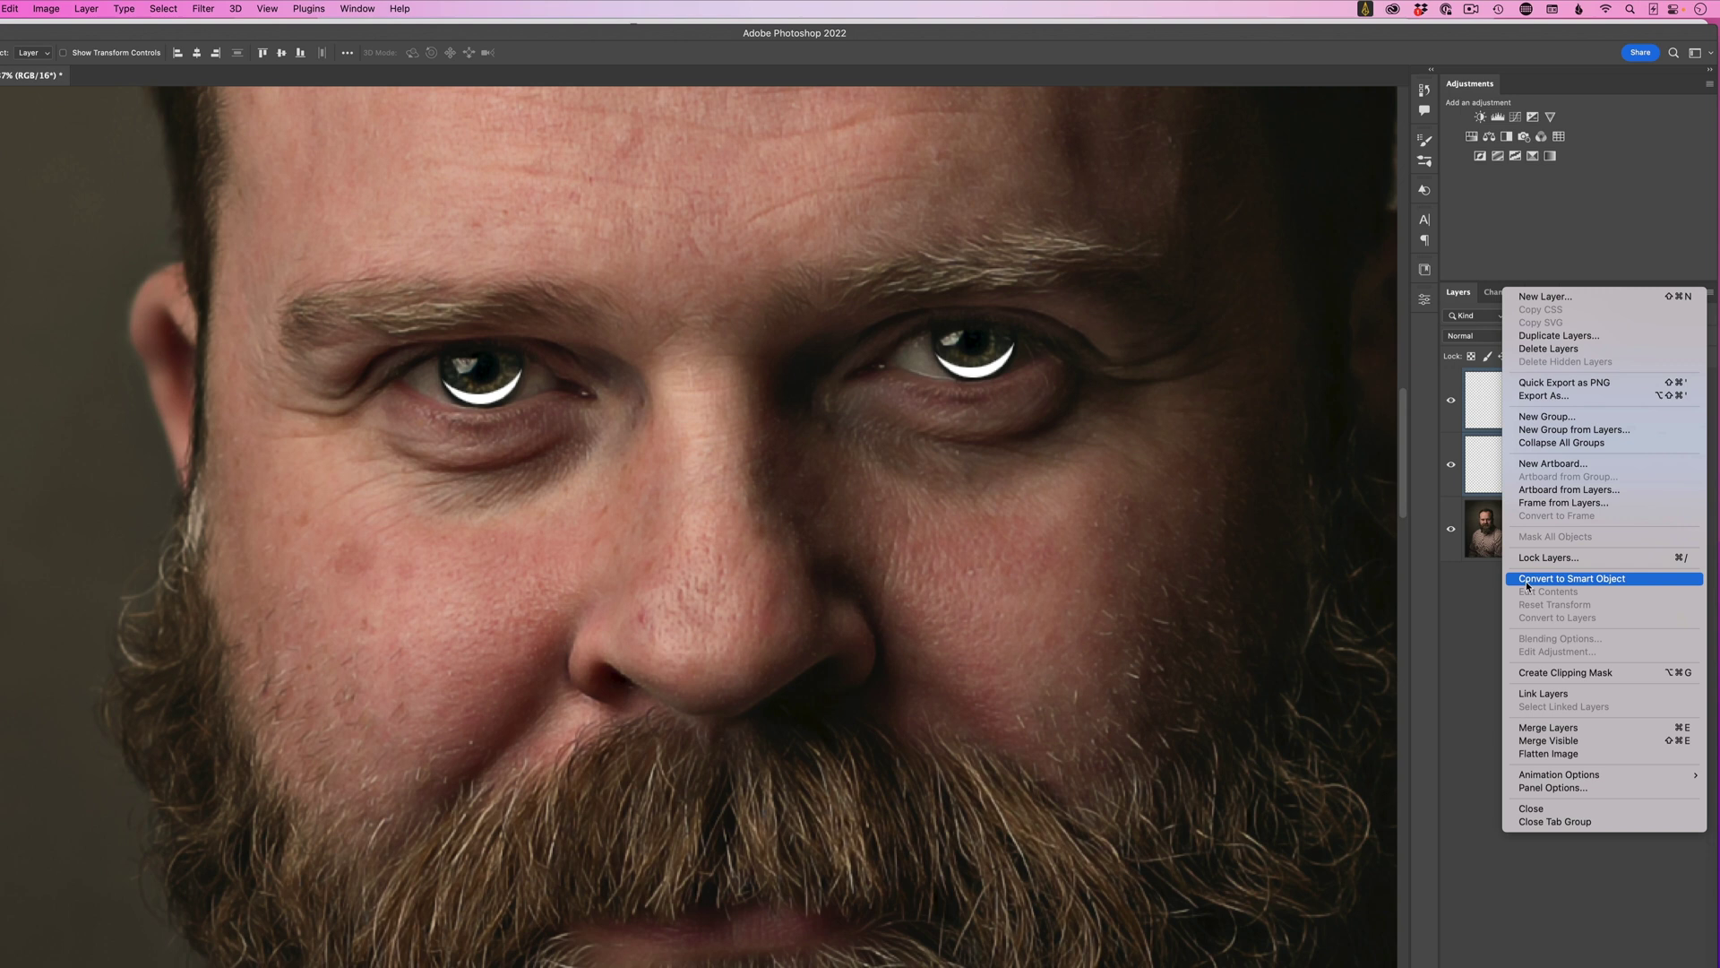
left_click(1570, 584)
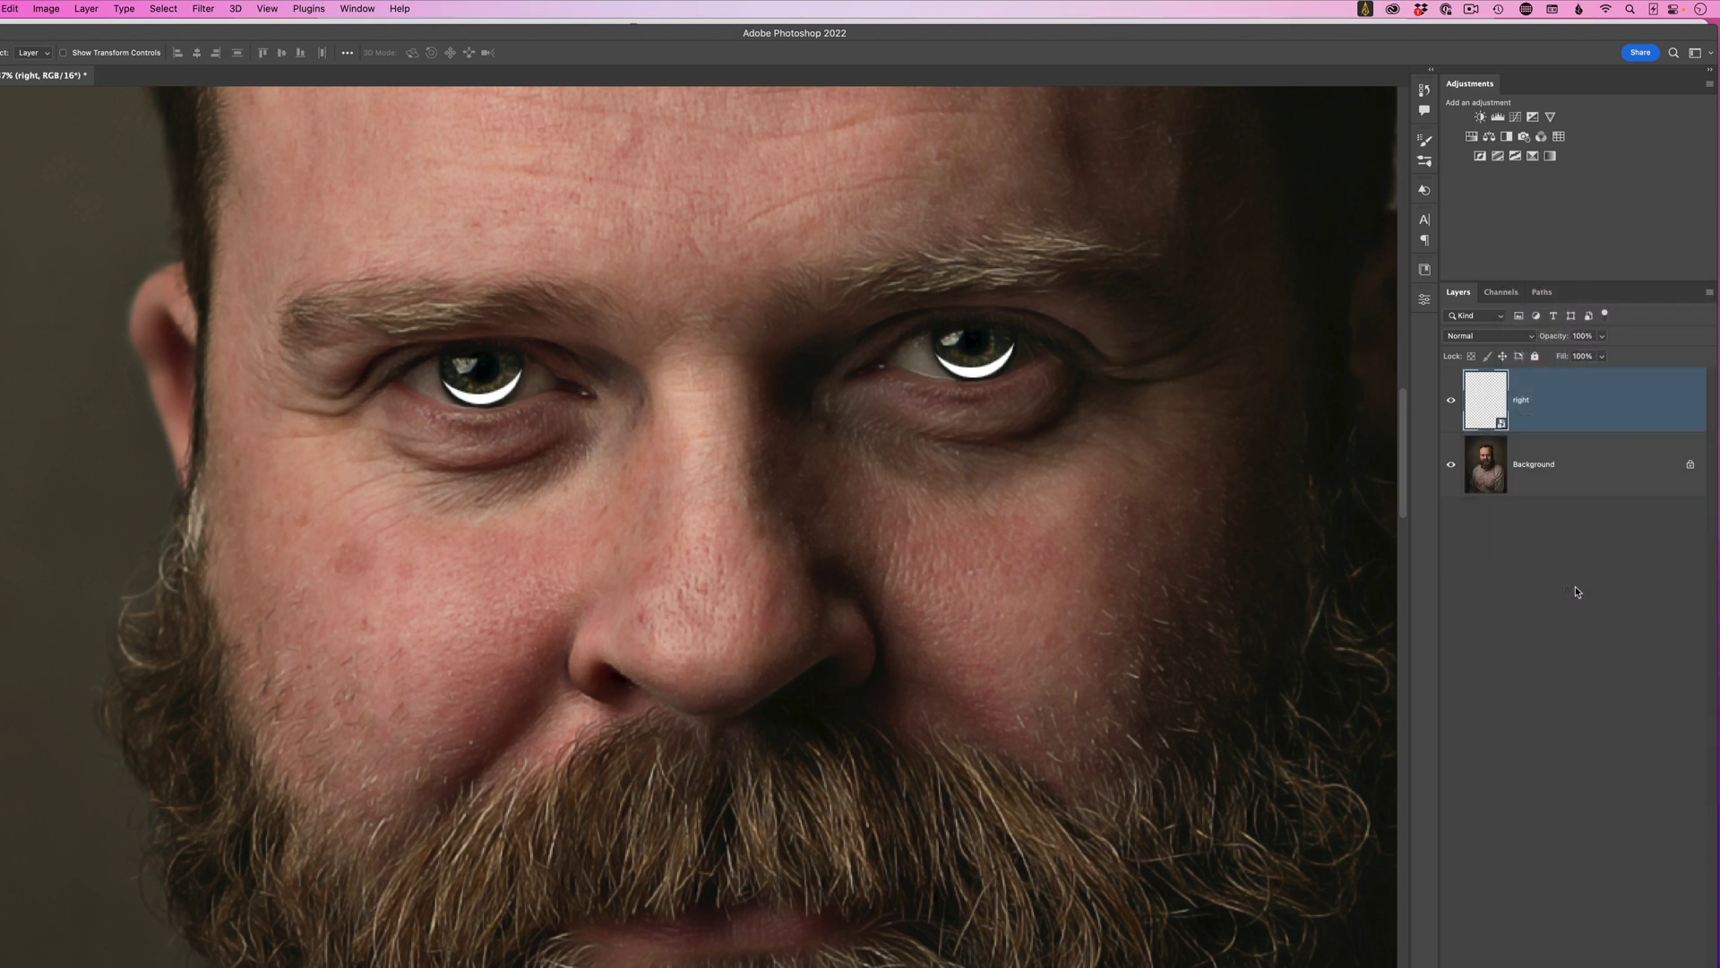
double_click(1523, 403)
type("eye lights")
key("Return")
Set the eye lights layer's blend mode to Overlay and toggle its visibility to compare the effect
left_click(1467, 338)
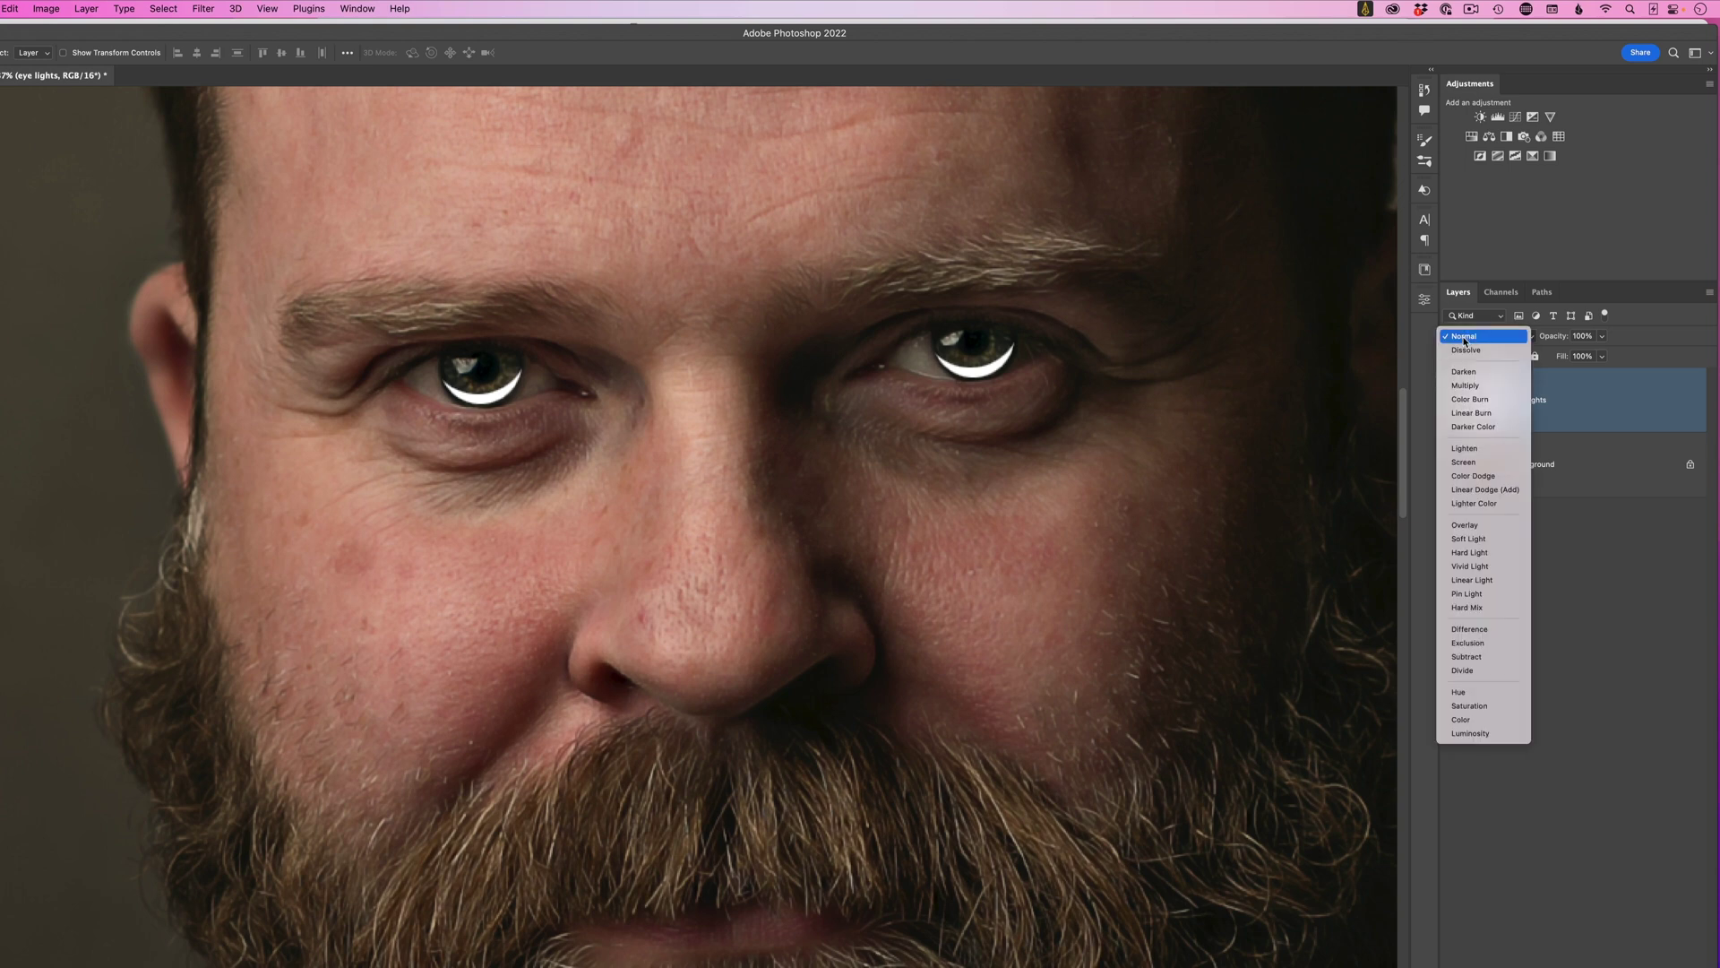
left_click(1477, 526)
left_click(1451, 403)
left_click(1451, 403)
left_click(1451, 404)
left_click(1452, 404)
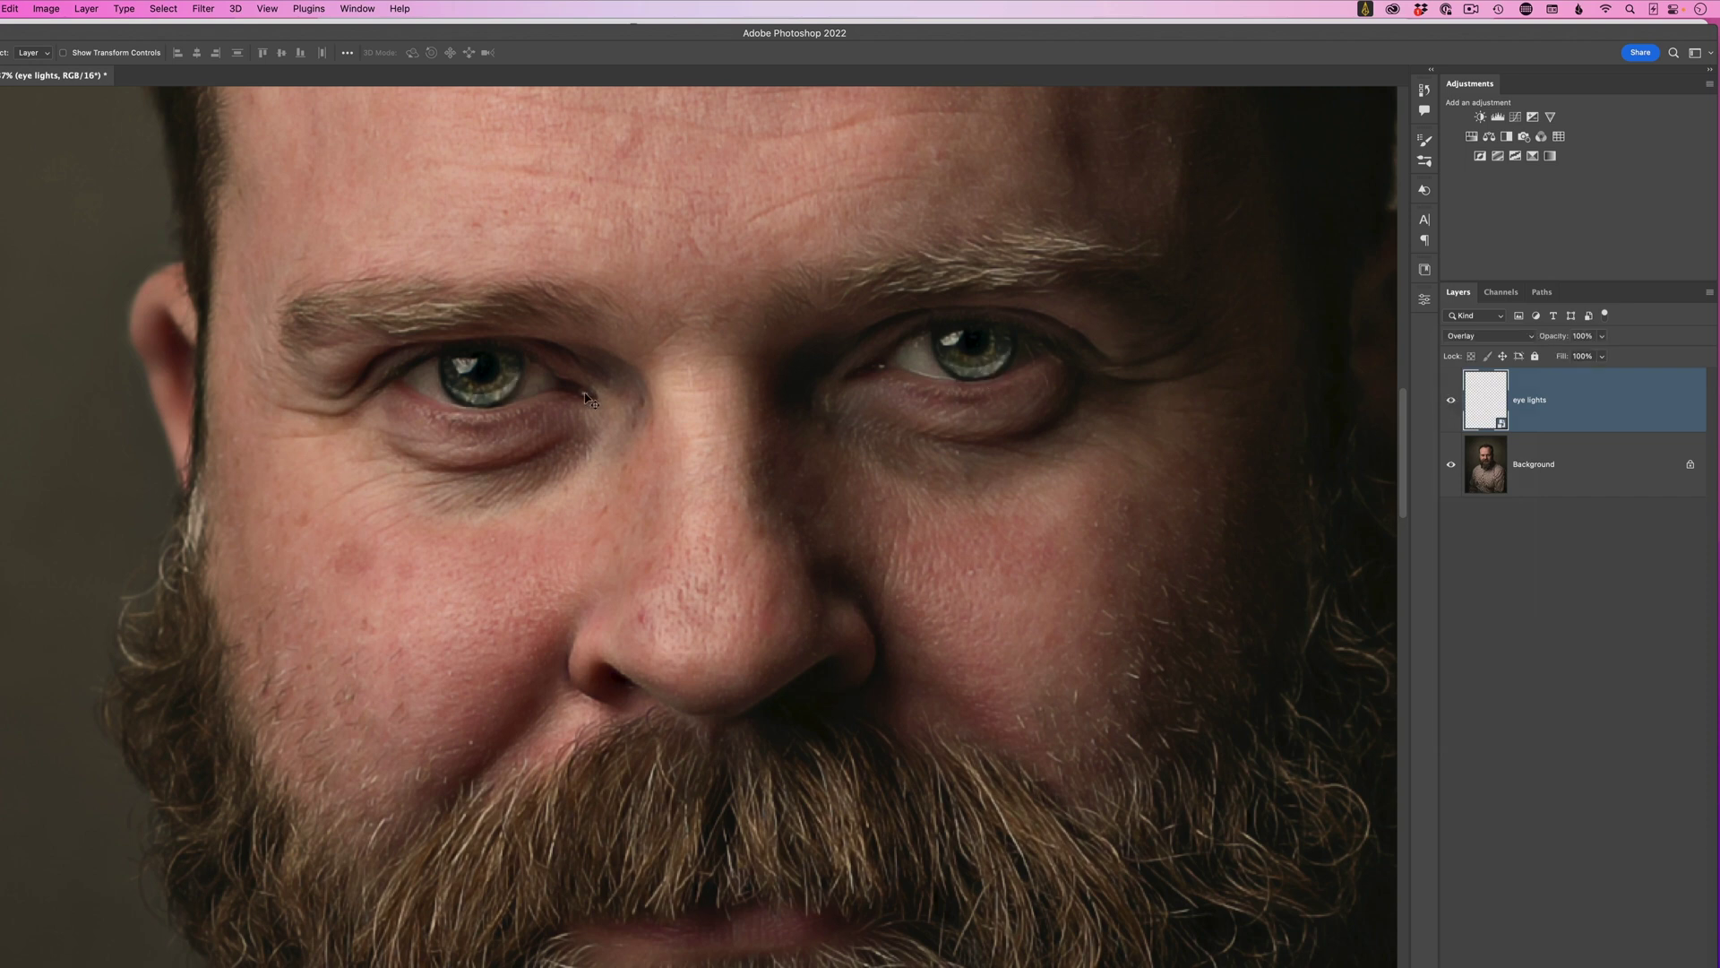
left_click(1452, 403)
left_click(1452, 404)
Apply a Gaussian Blur with a 1.4 pixel radius to the eye lights smart object and collapse its filter list
left_click(203, 9)
mouse_move(269, 195)
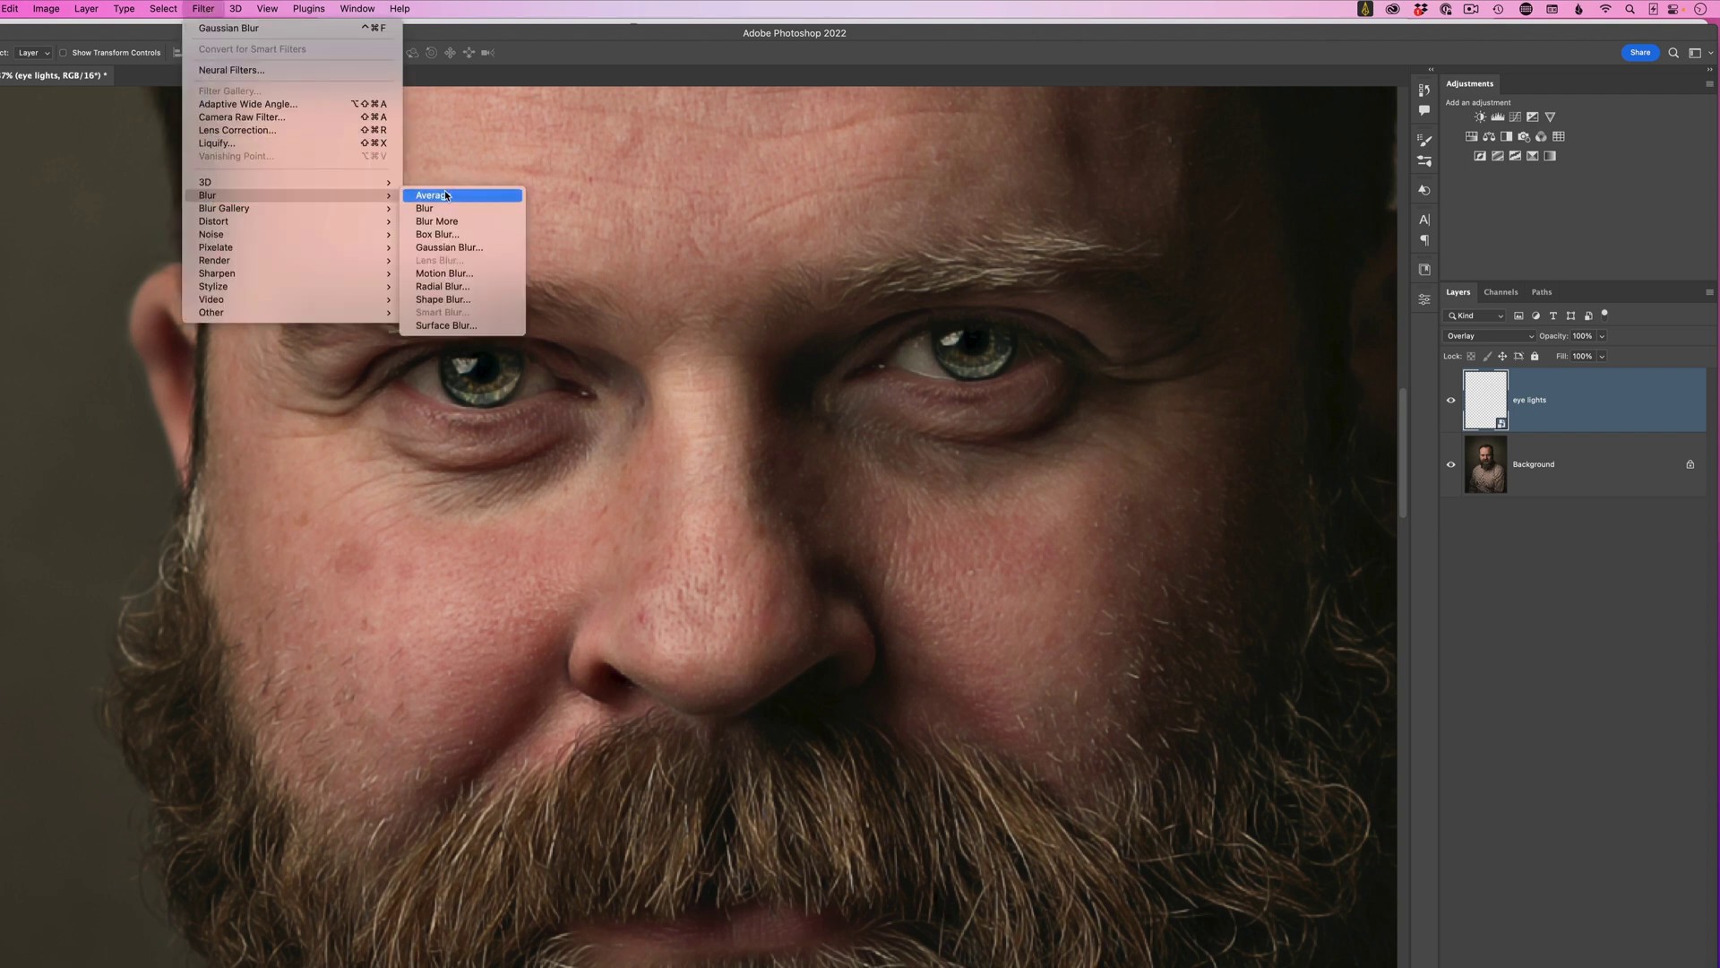
left_click(441, 247)
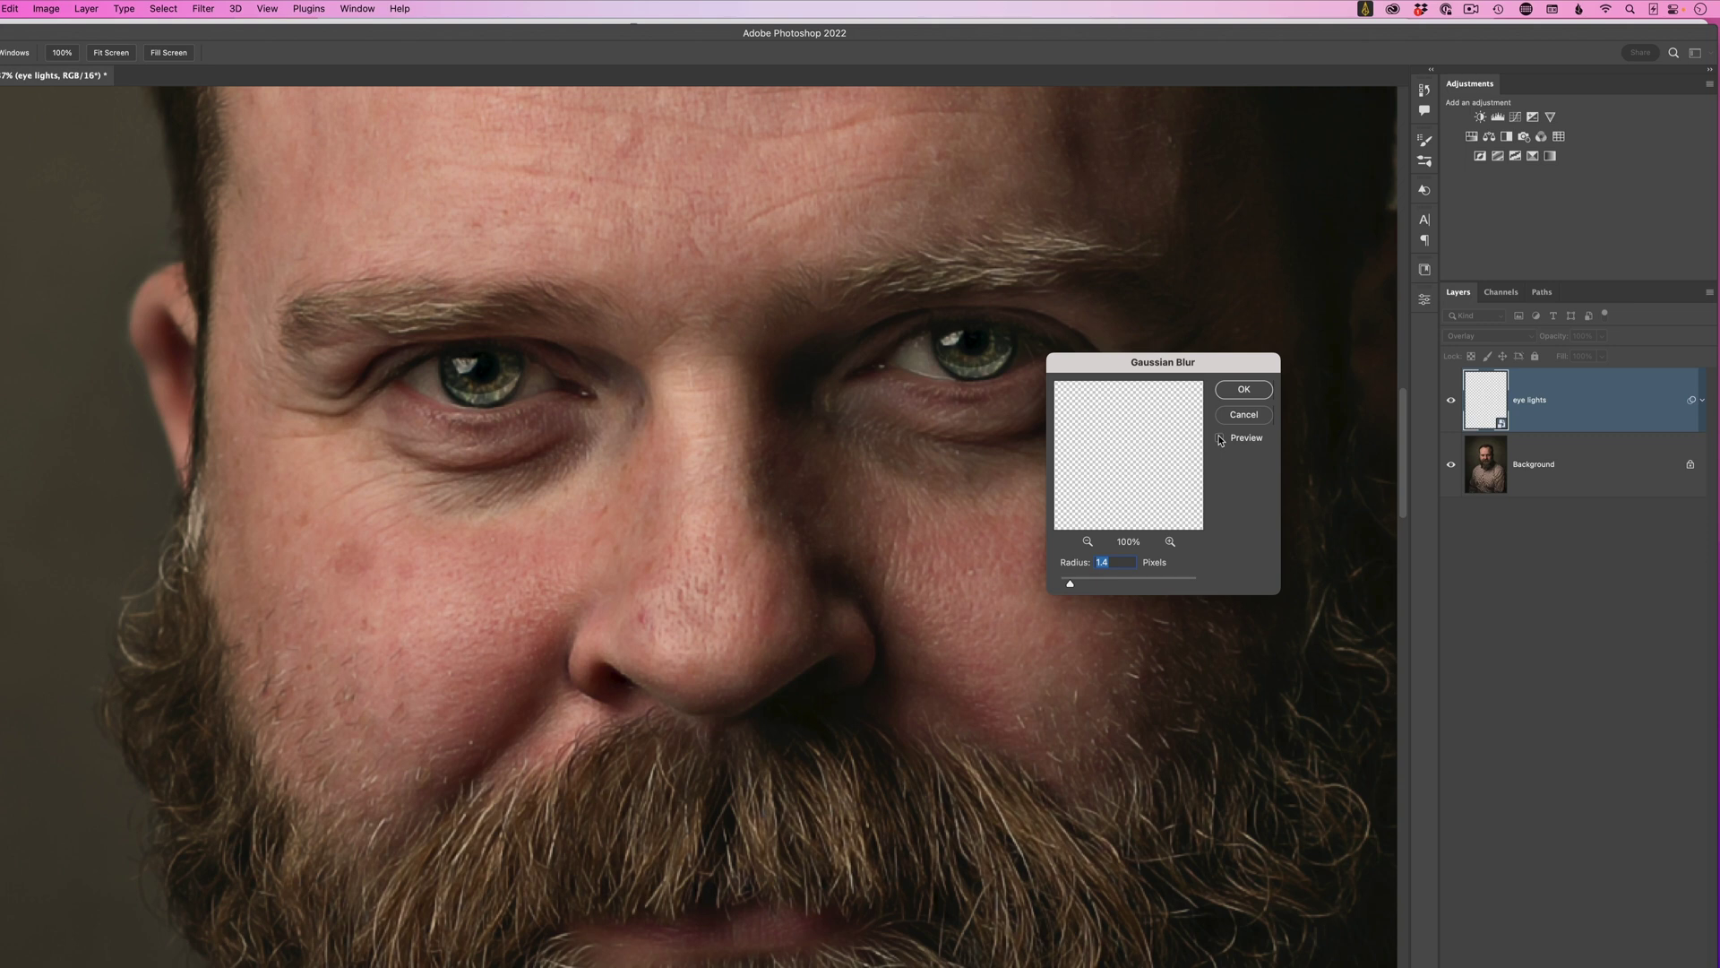
left_click(1244, 390)
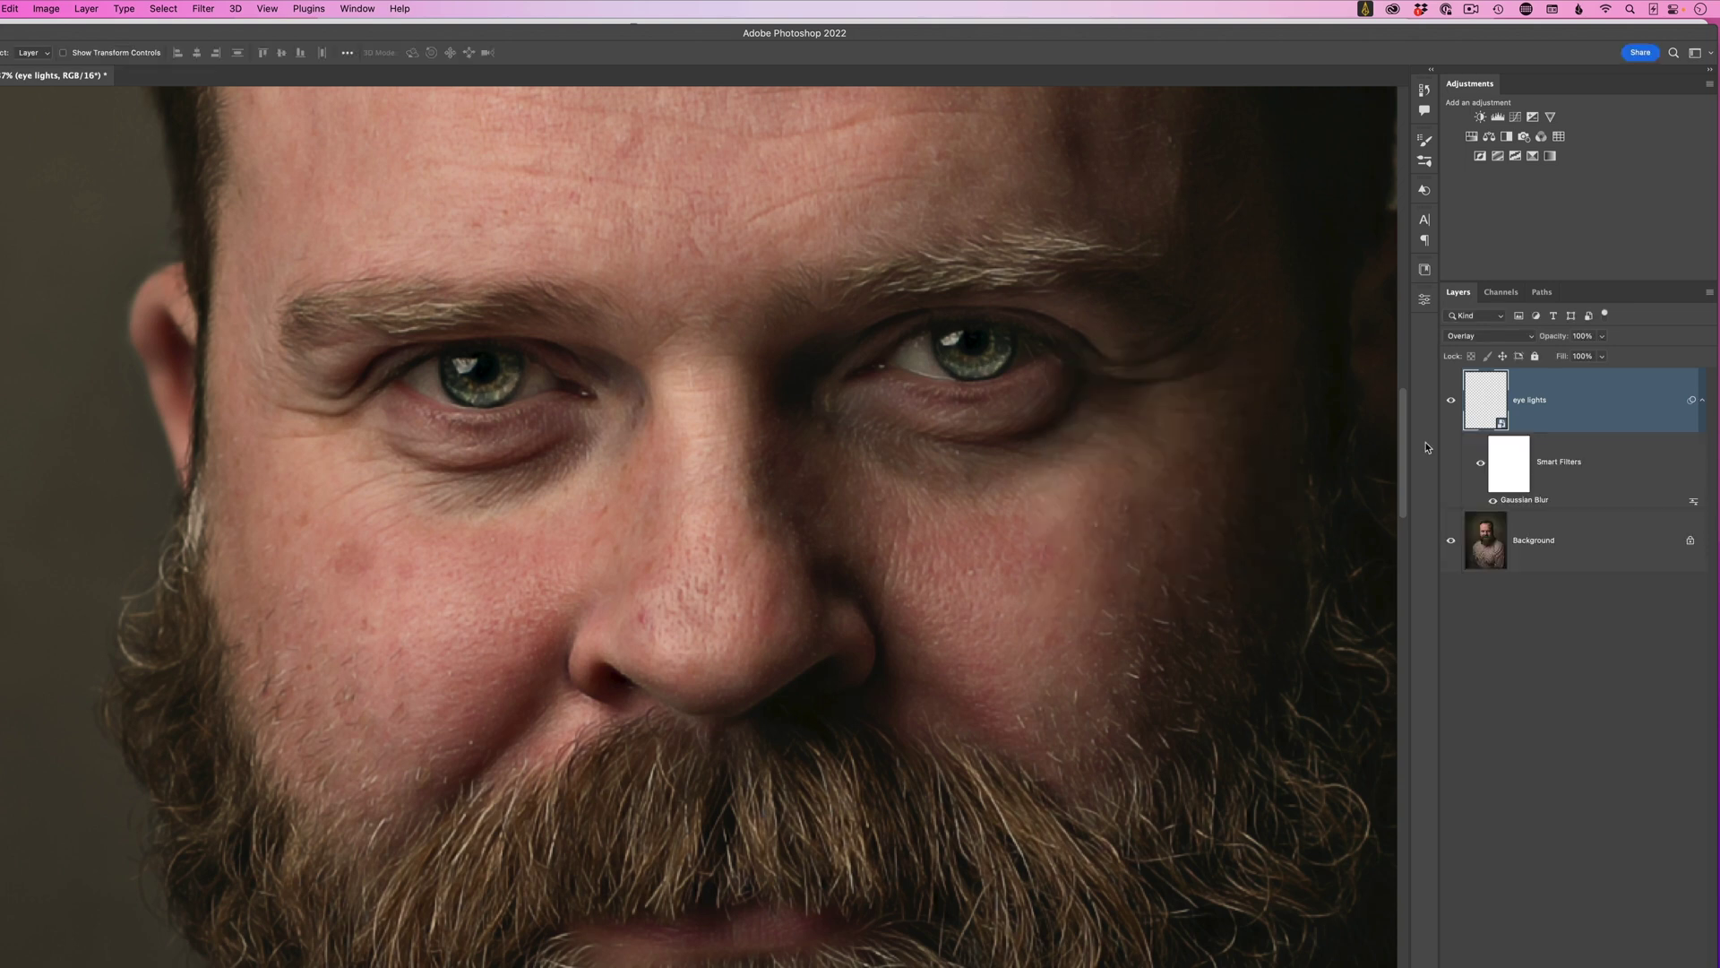
left_click(1701, 402)
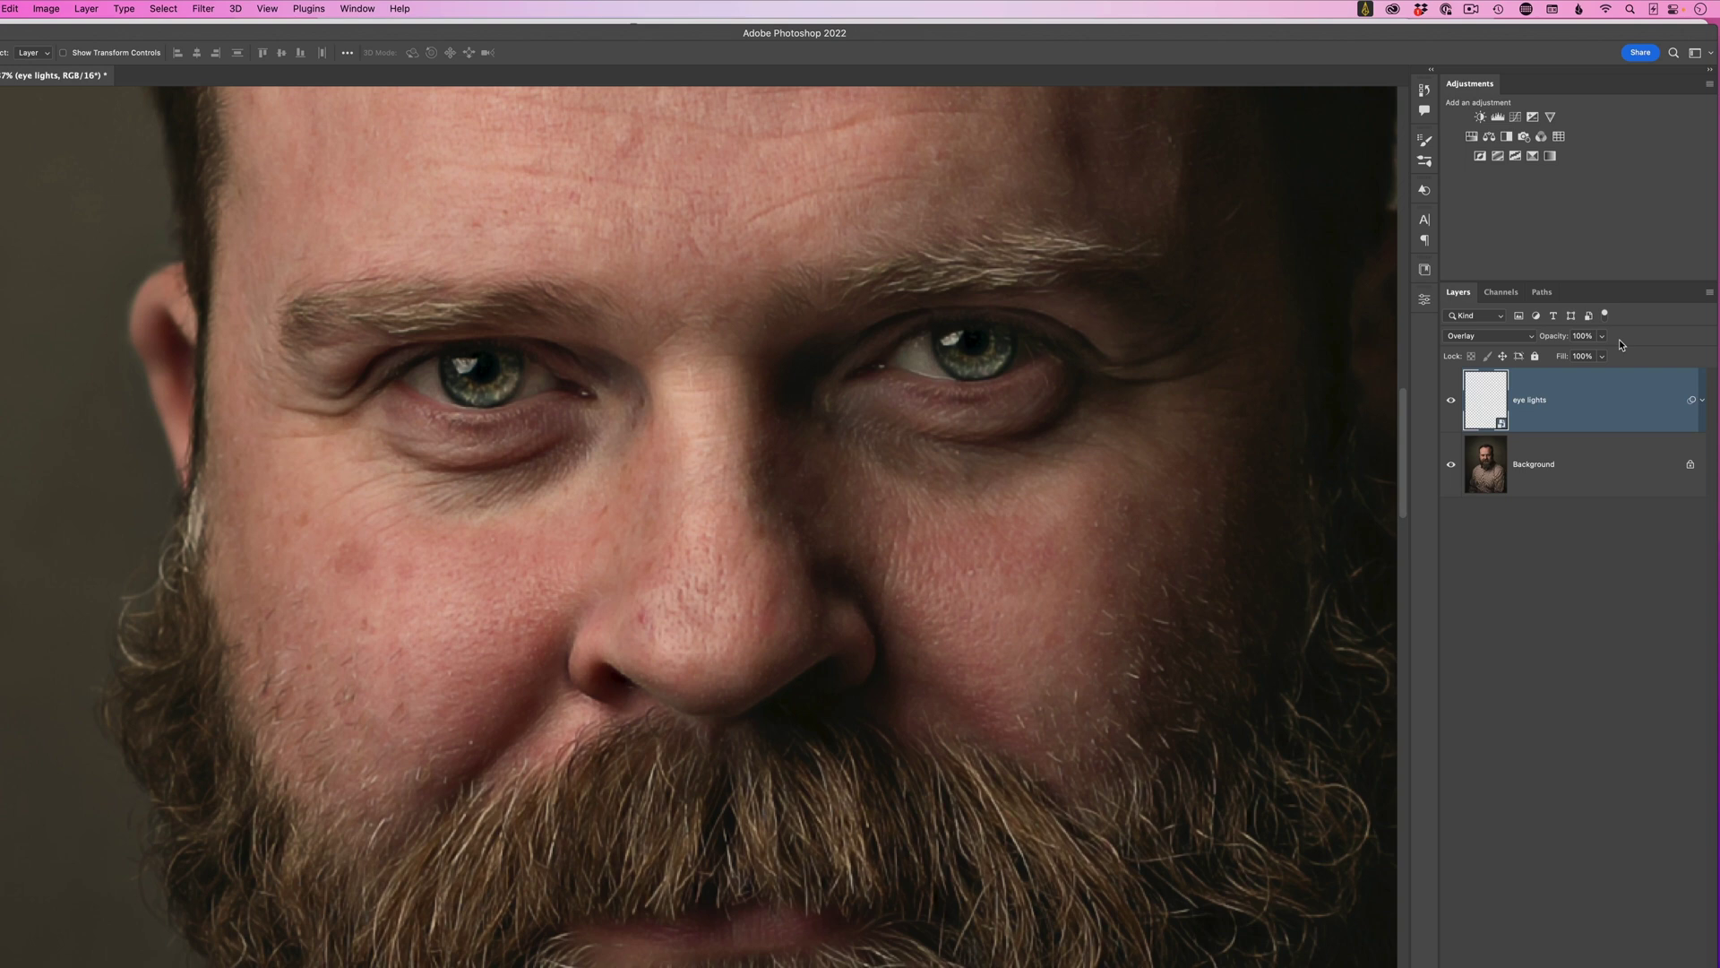
Duplicate the eye lights layer and lower the copy's opacity to 17%
key("super+j")
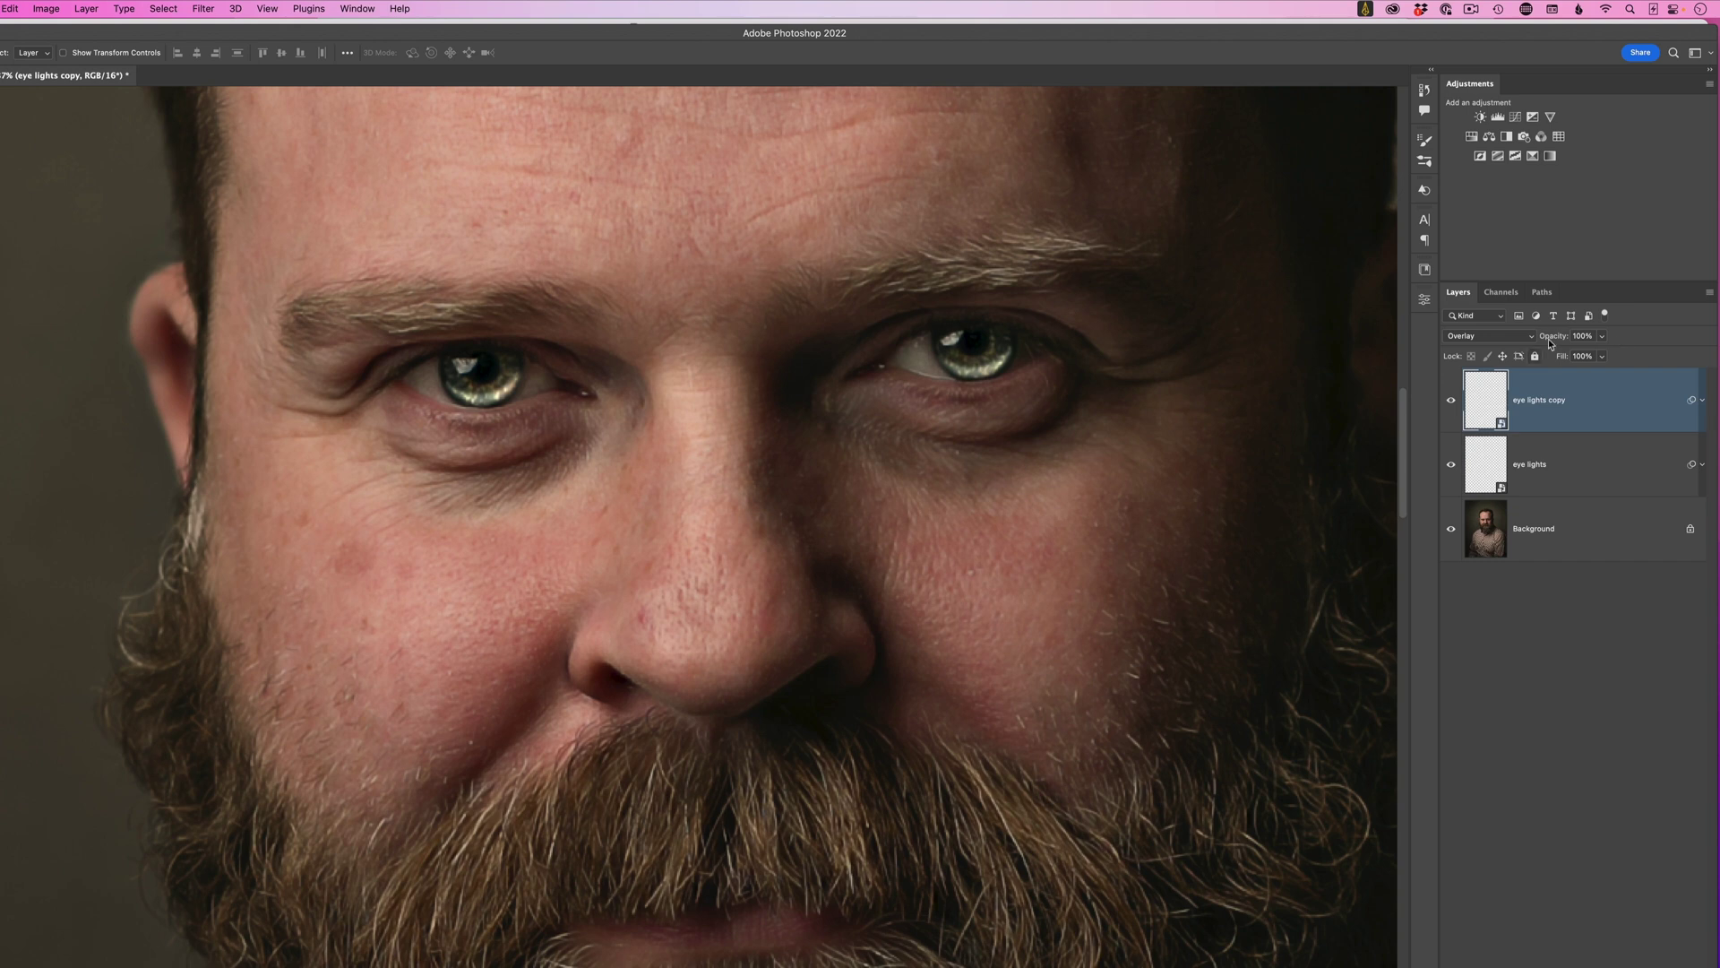
left_click_drag(1560, 339, 1500, 330)
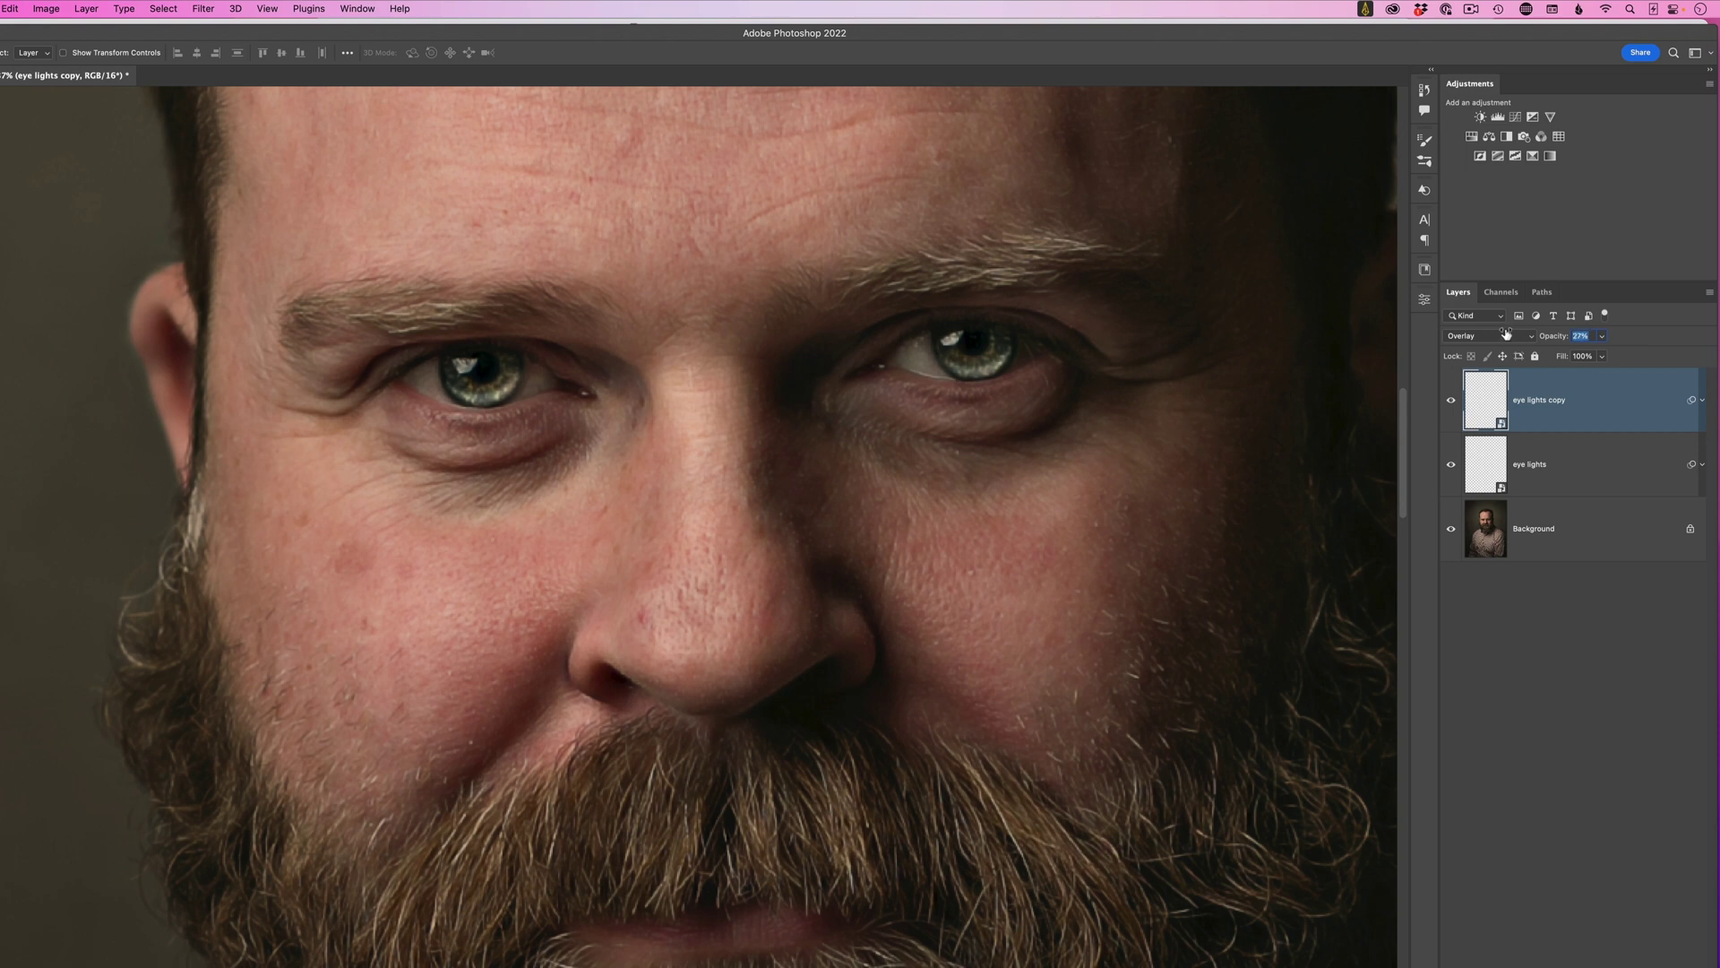
key("Return")
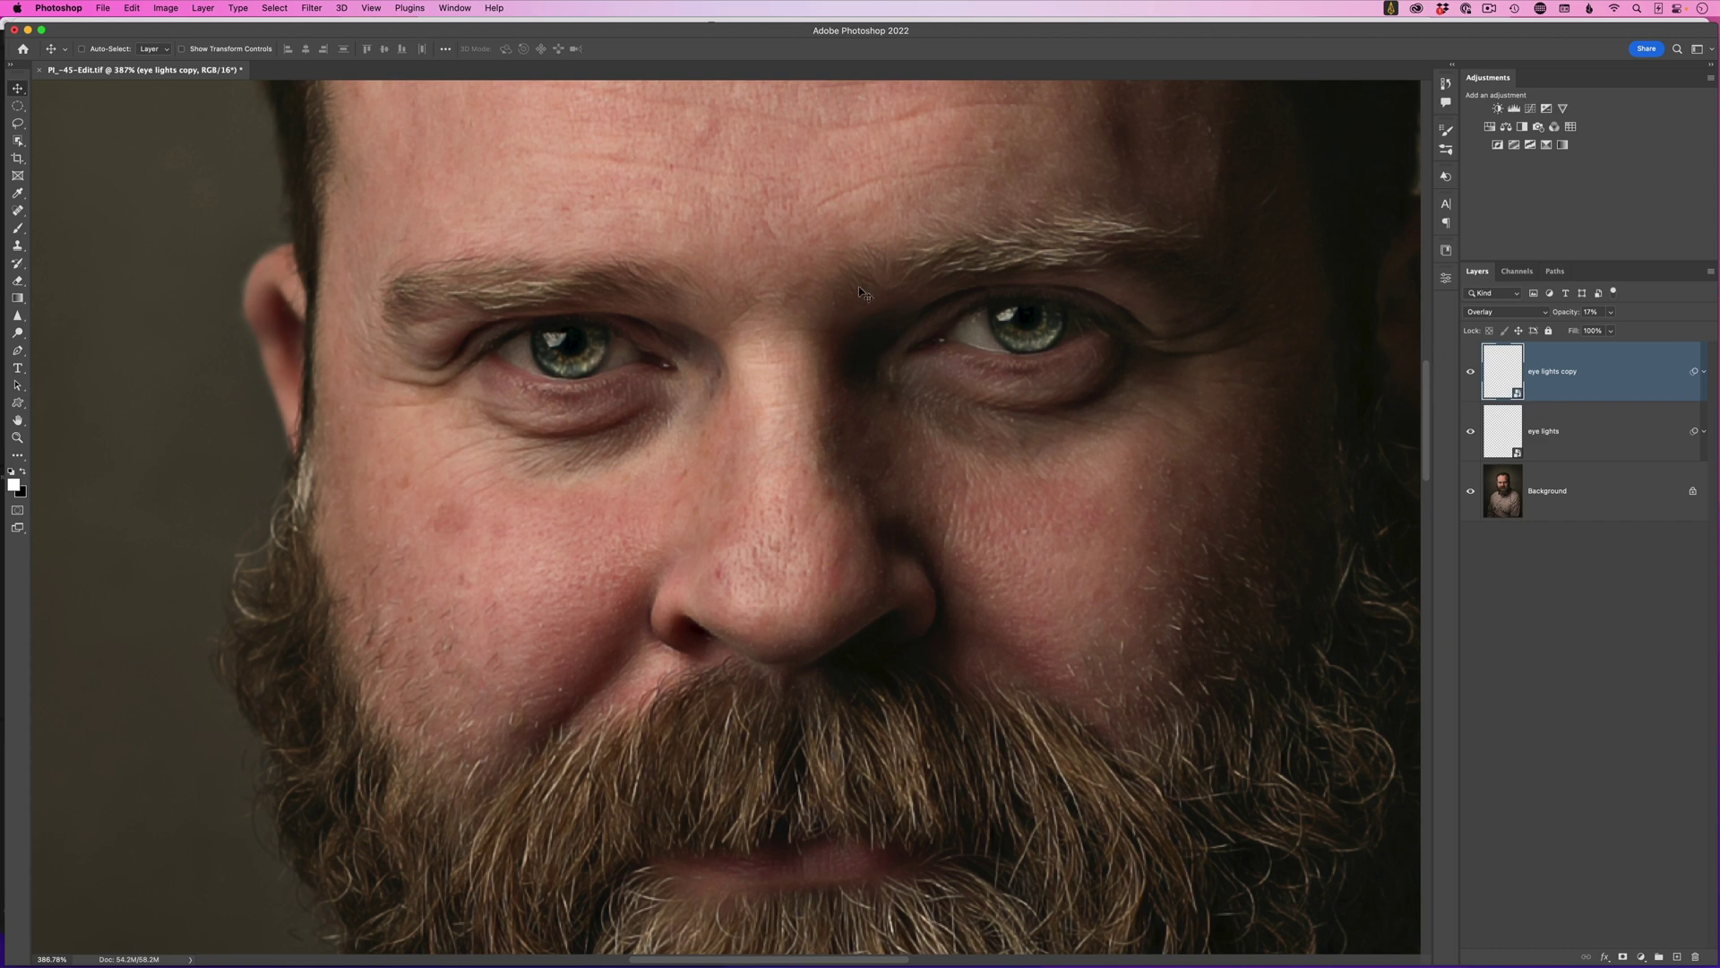
Compare the whole portrait with and without the eye lights by isolating the Background layer and restoring the others
scroll(949, 480, "down", 10)
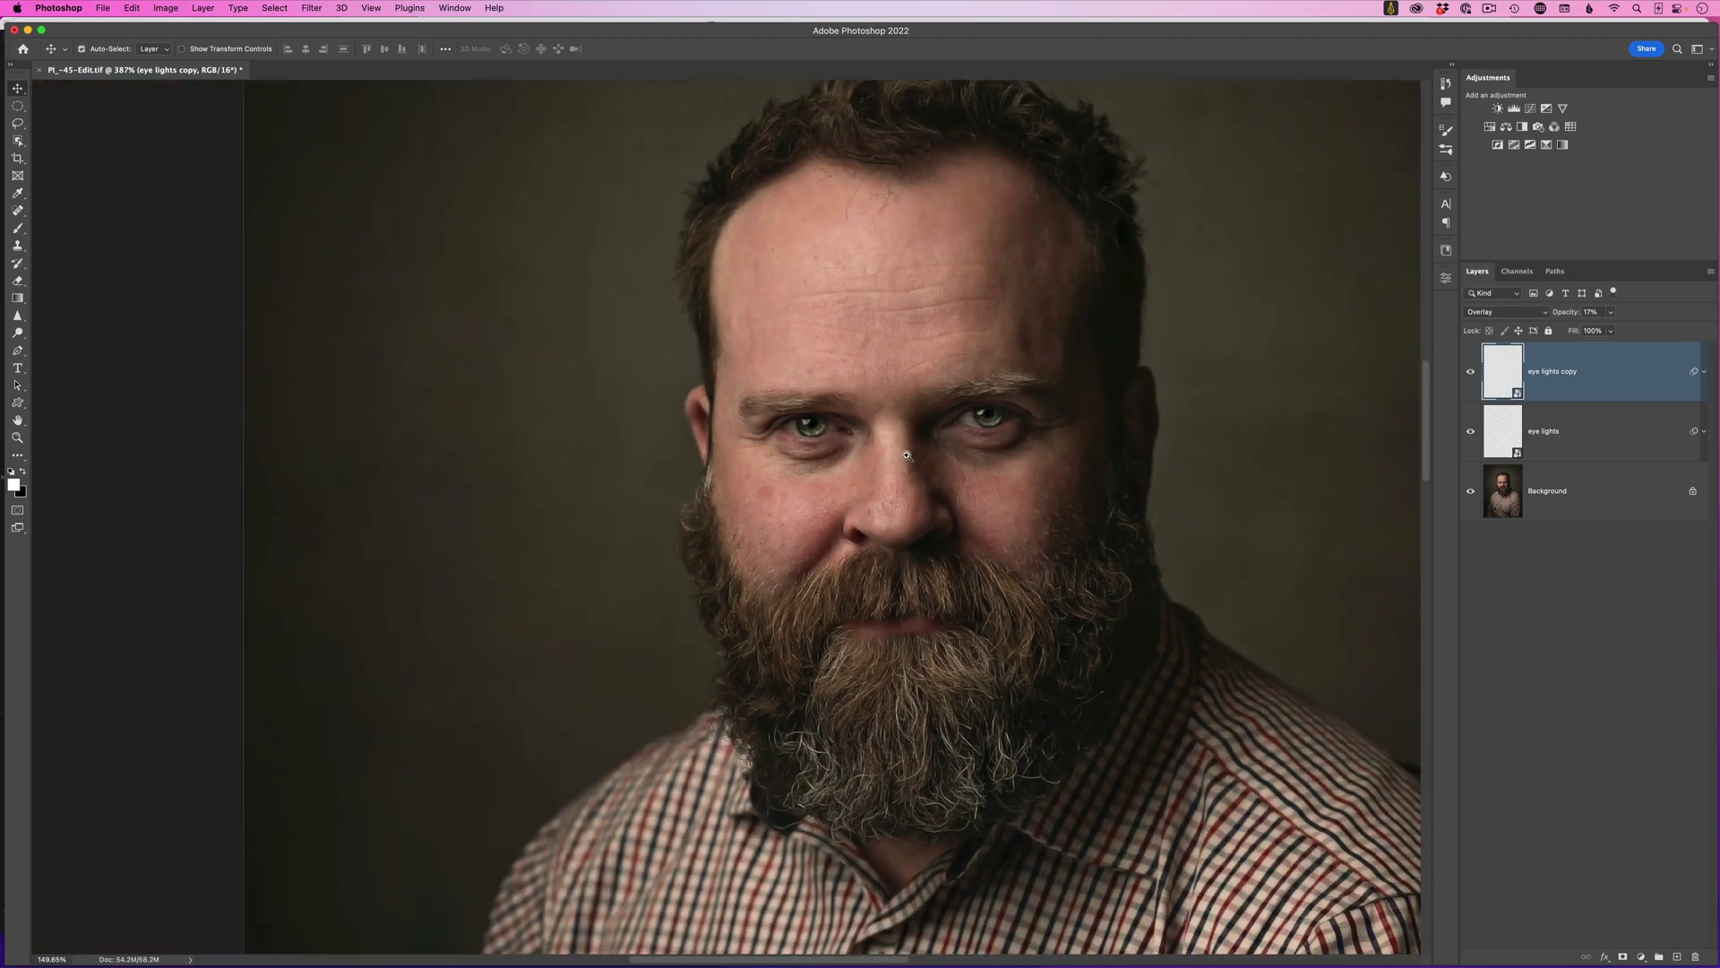
scroll(887, 542, "down", 3)
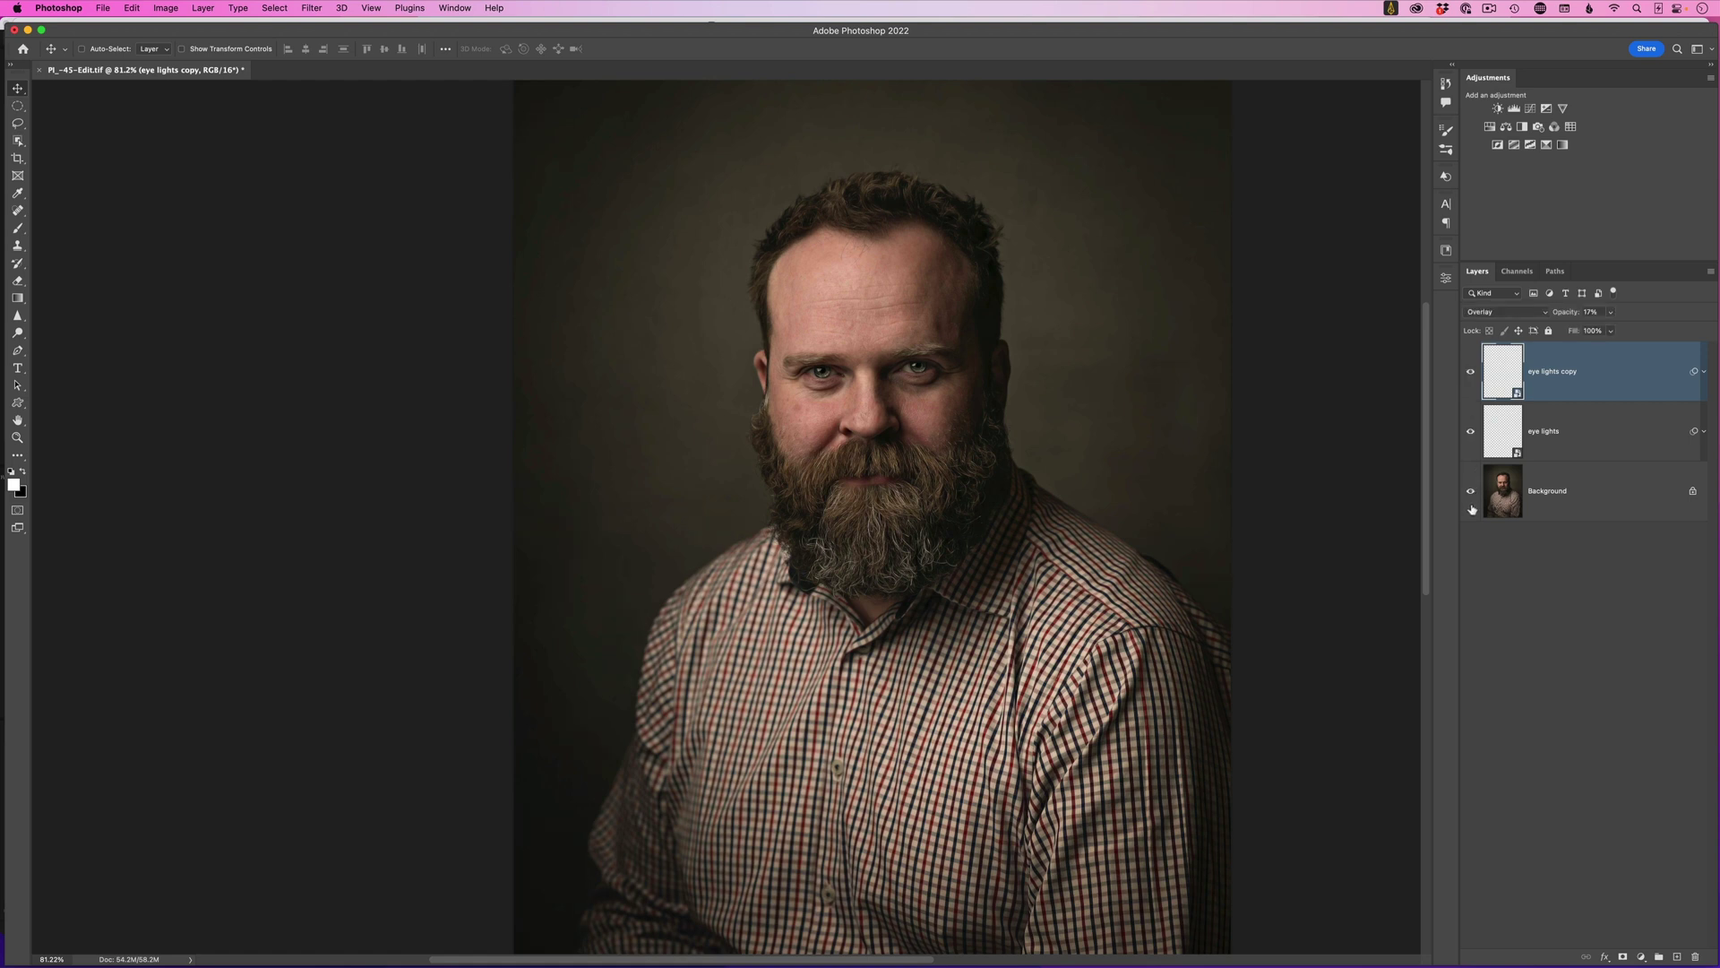
left_click(1472, 502, "alt")
left_click(1471, 504, "alt")
left_click_drag(903, 377, 957, 411)
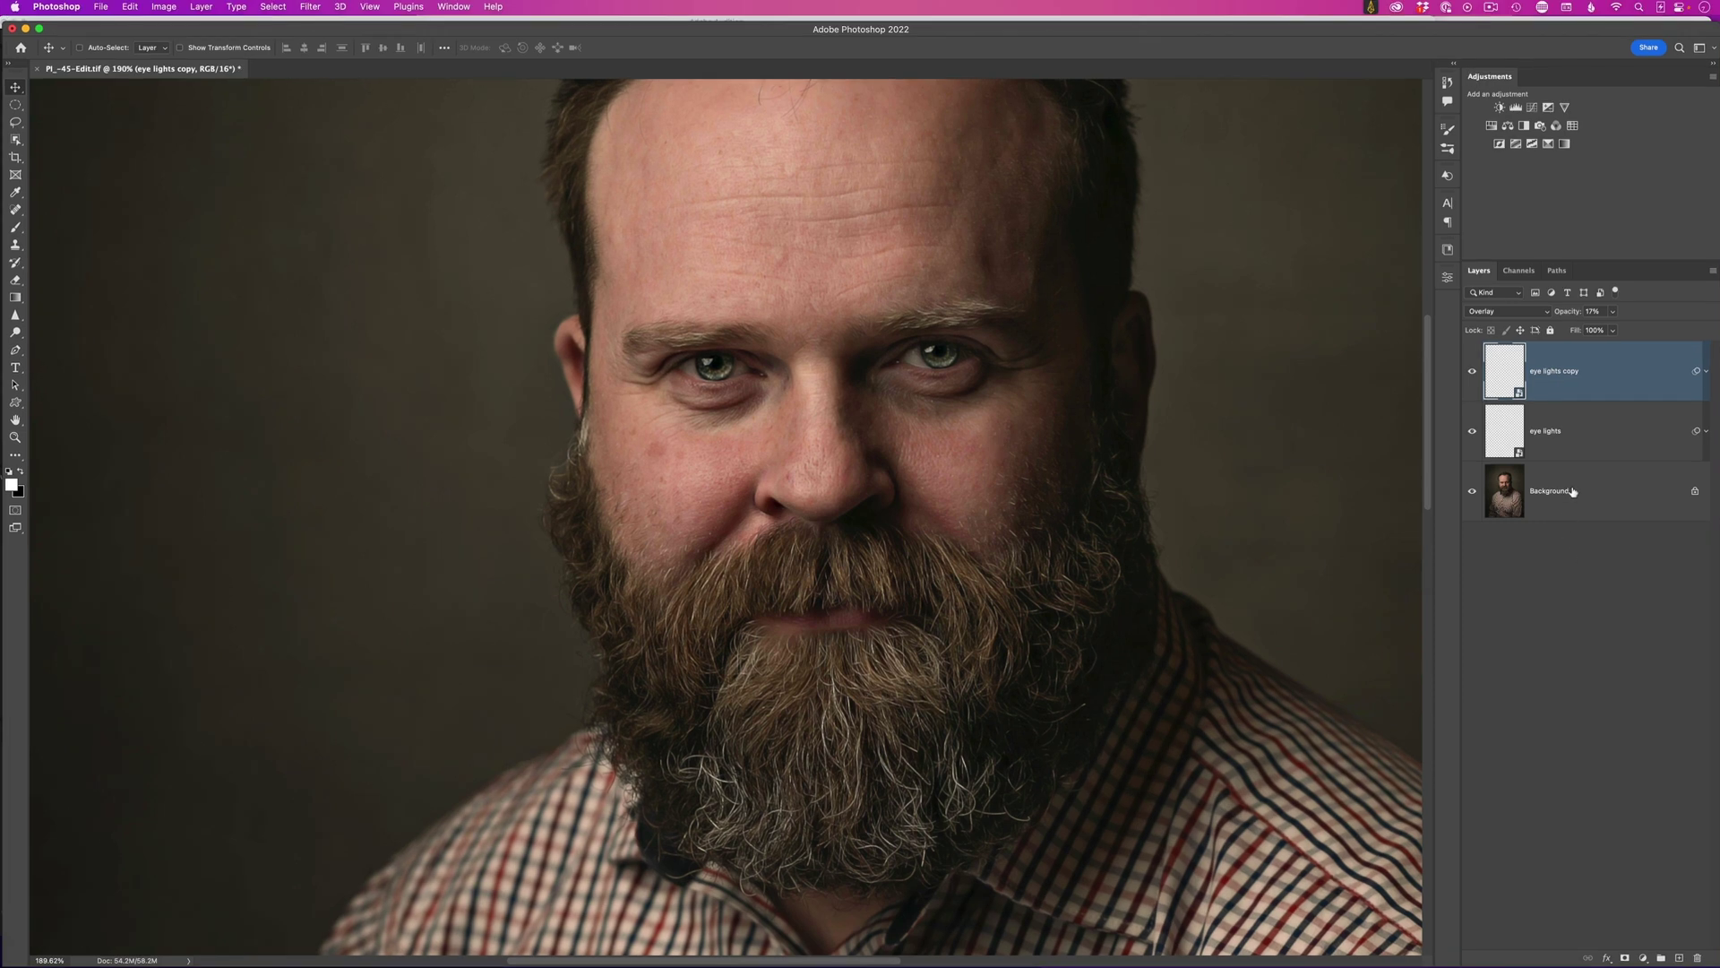
Delete the eye lights copy layer, and open the remaining layer's Gaussian Blur settings and cancel without changes
key("Delete")
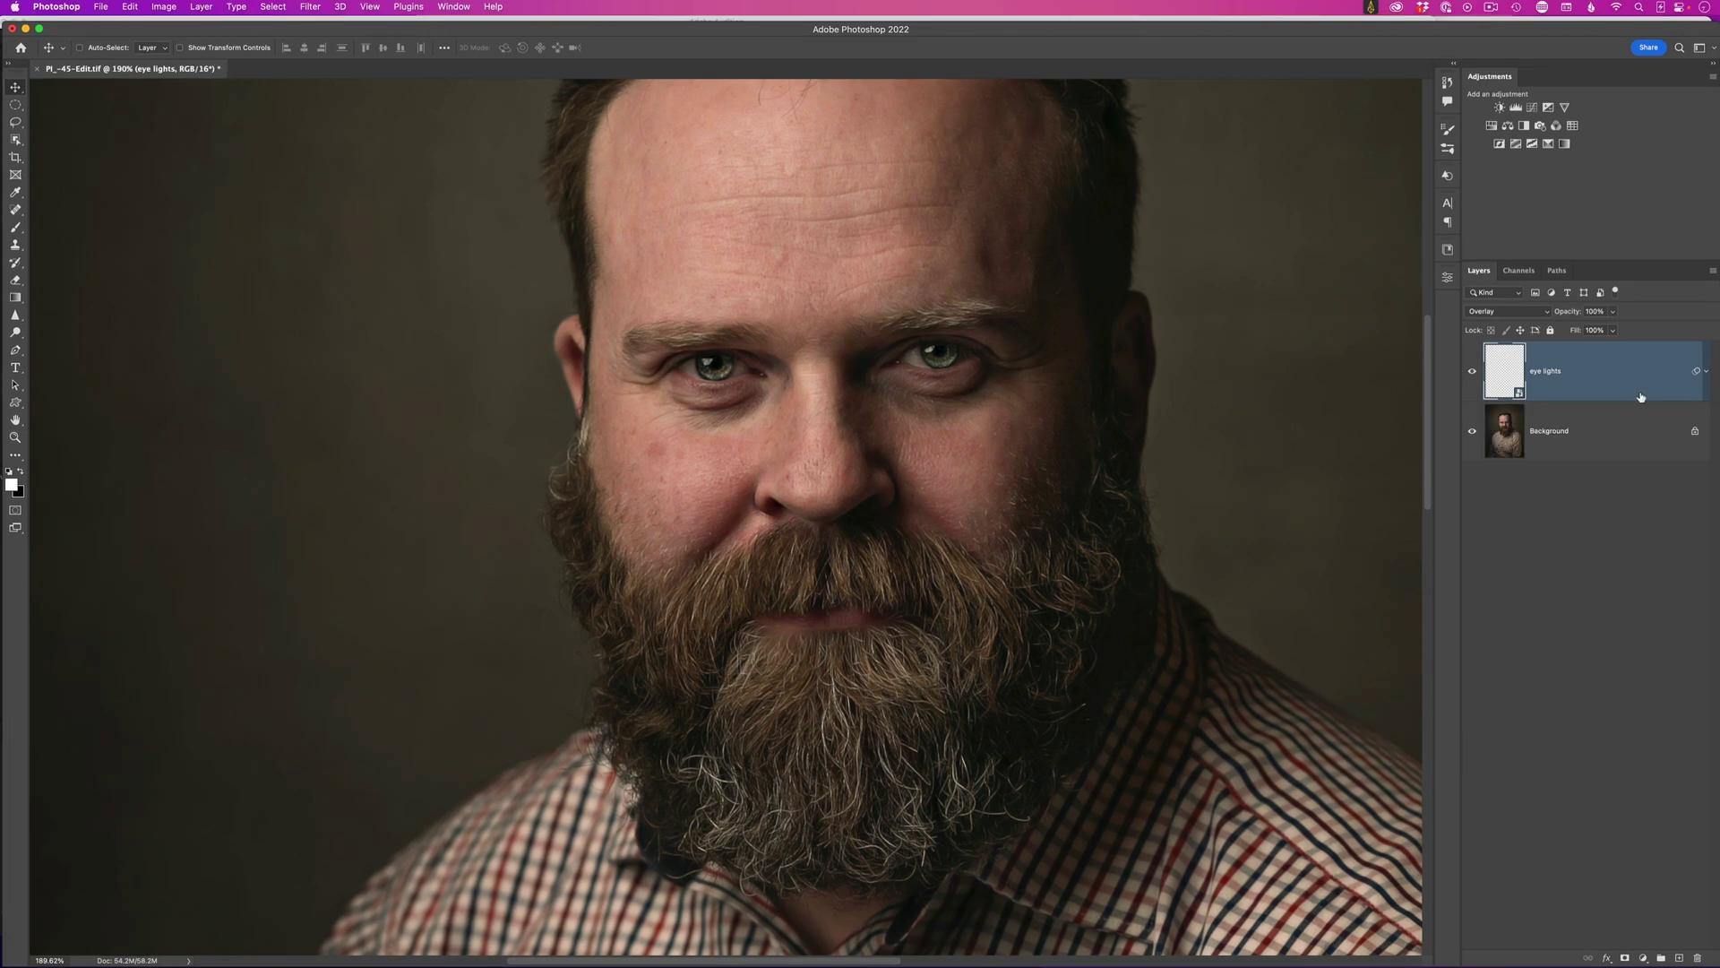
left_click(1707, 373)
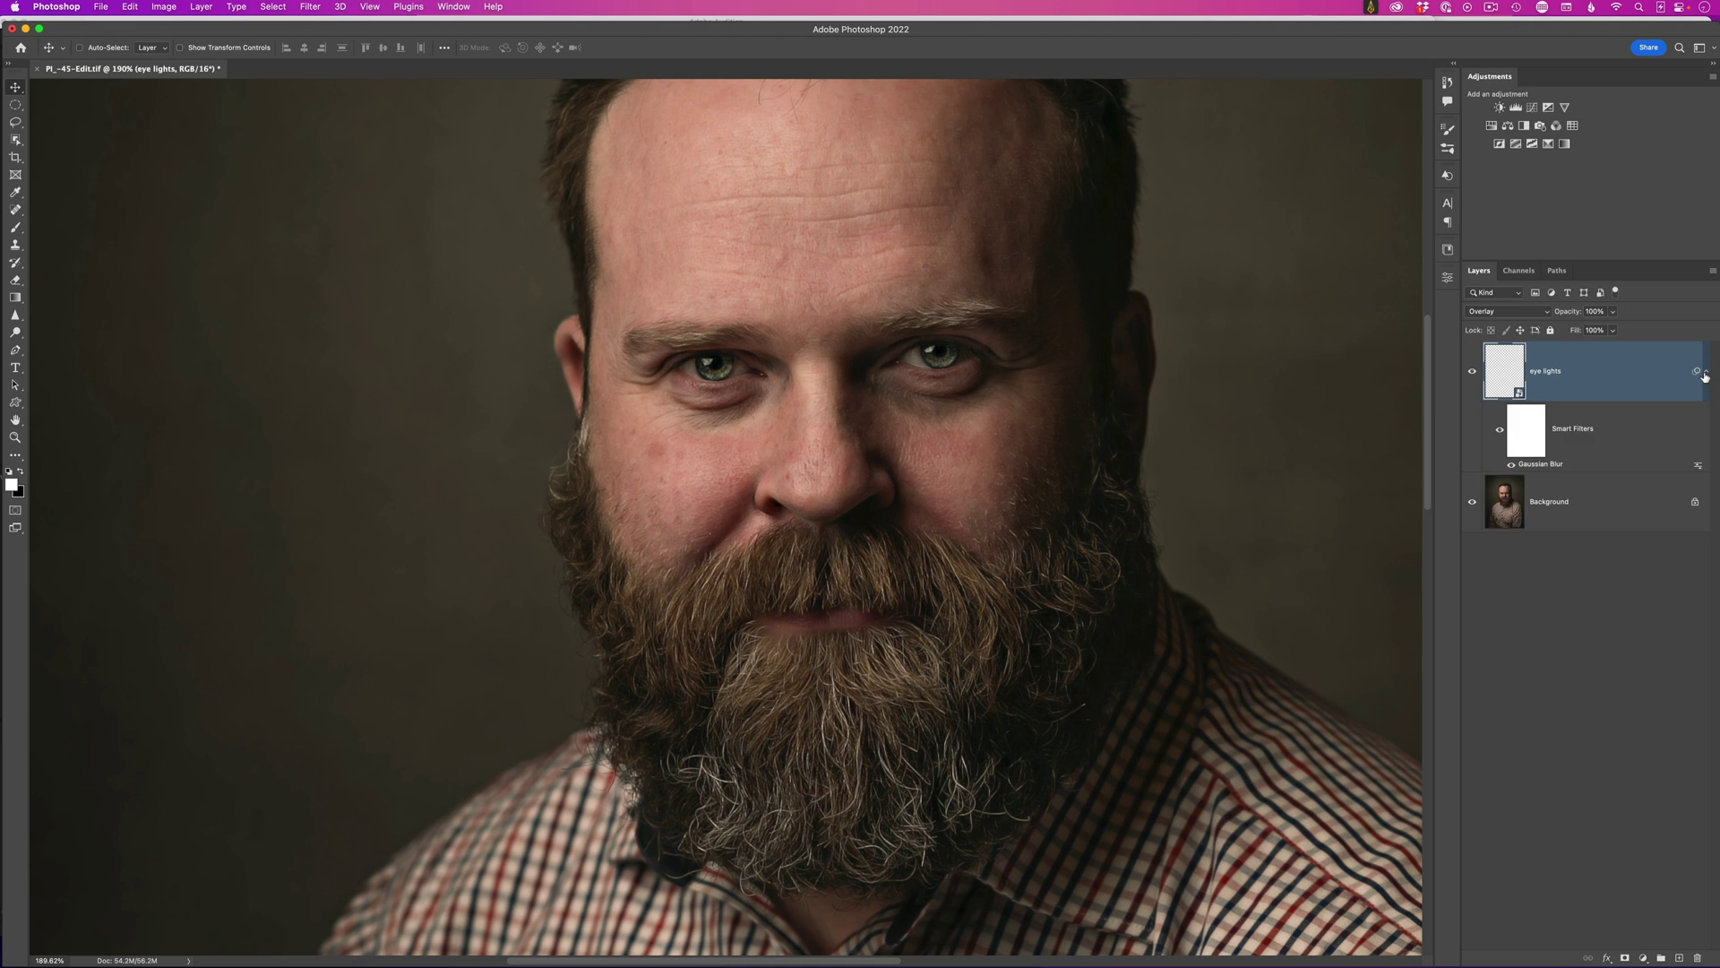
double_click(1535, 466)
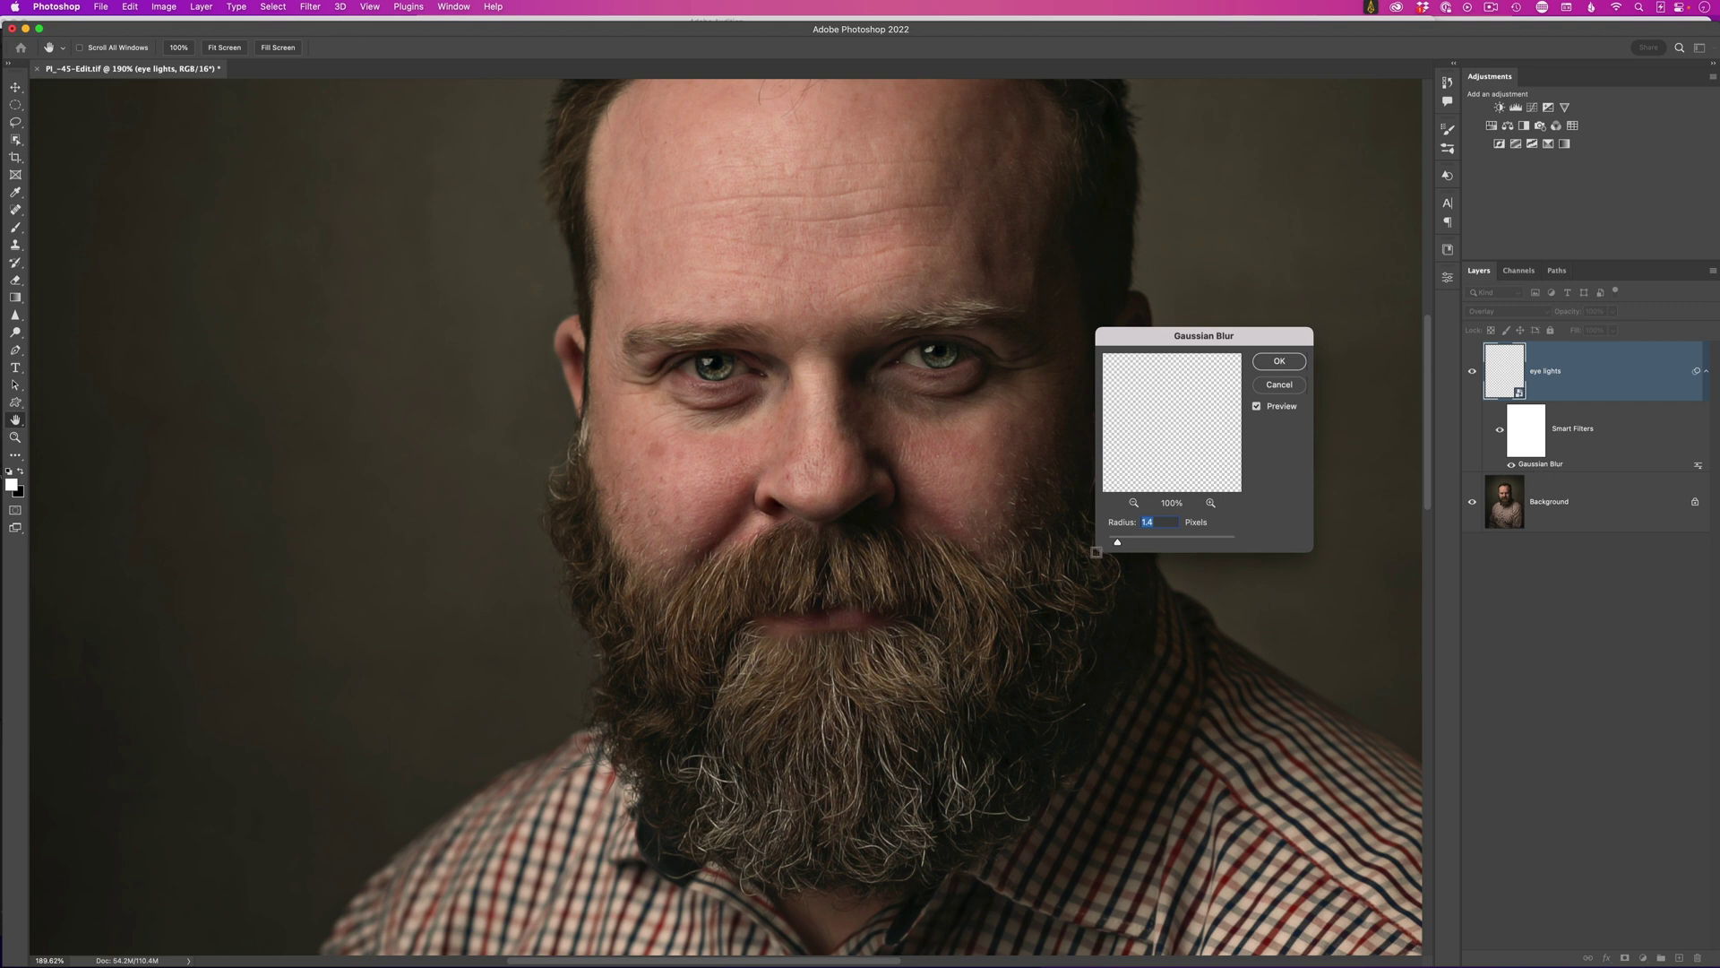
left_click(1269, 387)
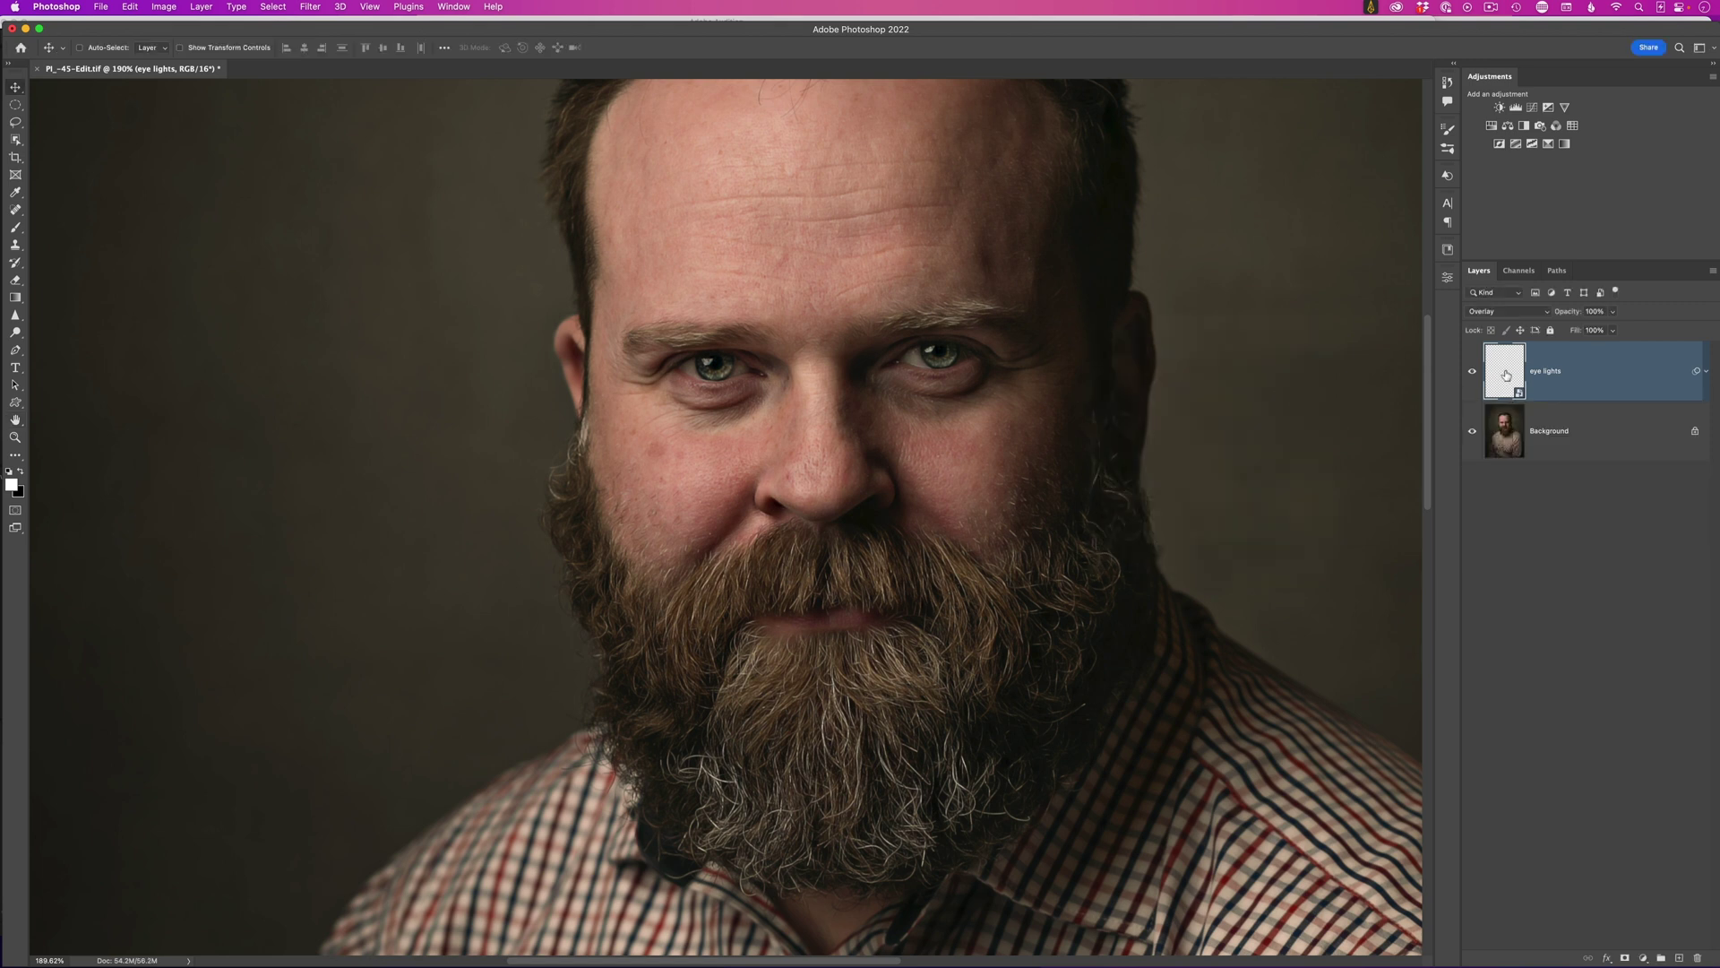
Open the contents of the eye lights smart object, examine both crescents, and close the document
double_click(1506, 376)
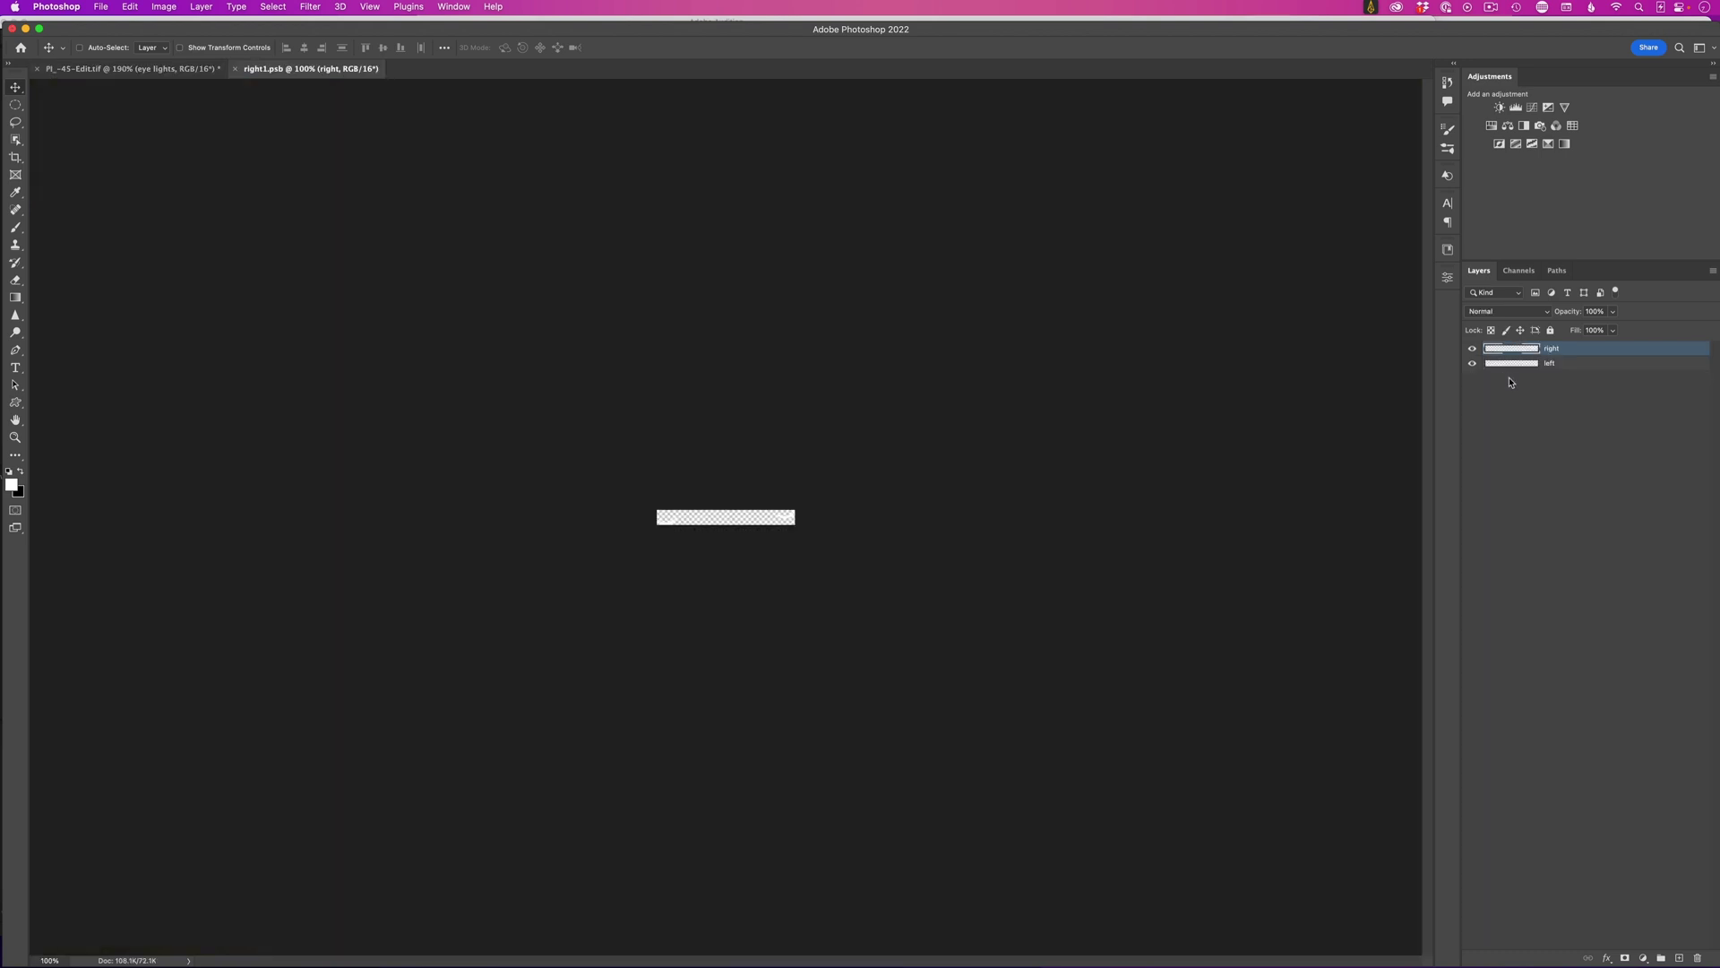
key("super+space")
left_click_drag(803, 534, 906, 580)
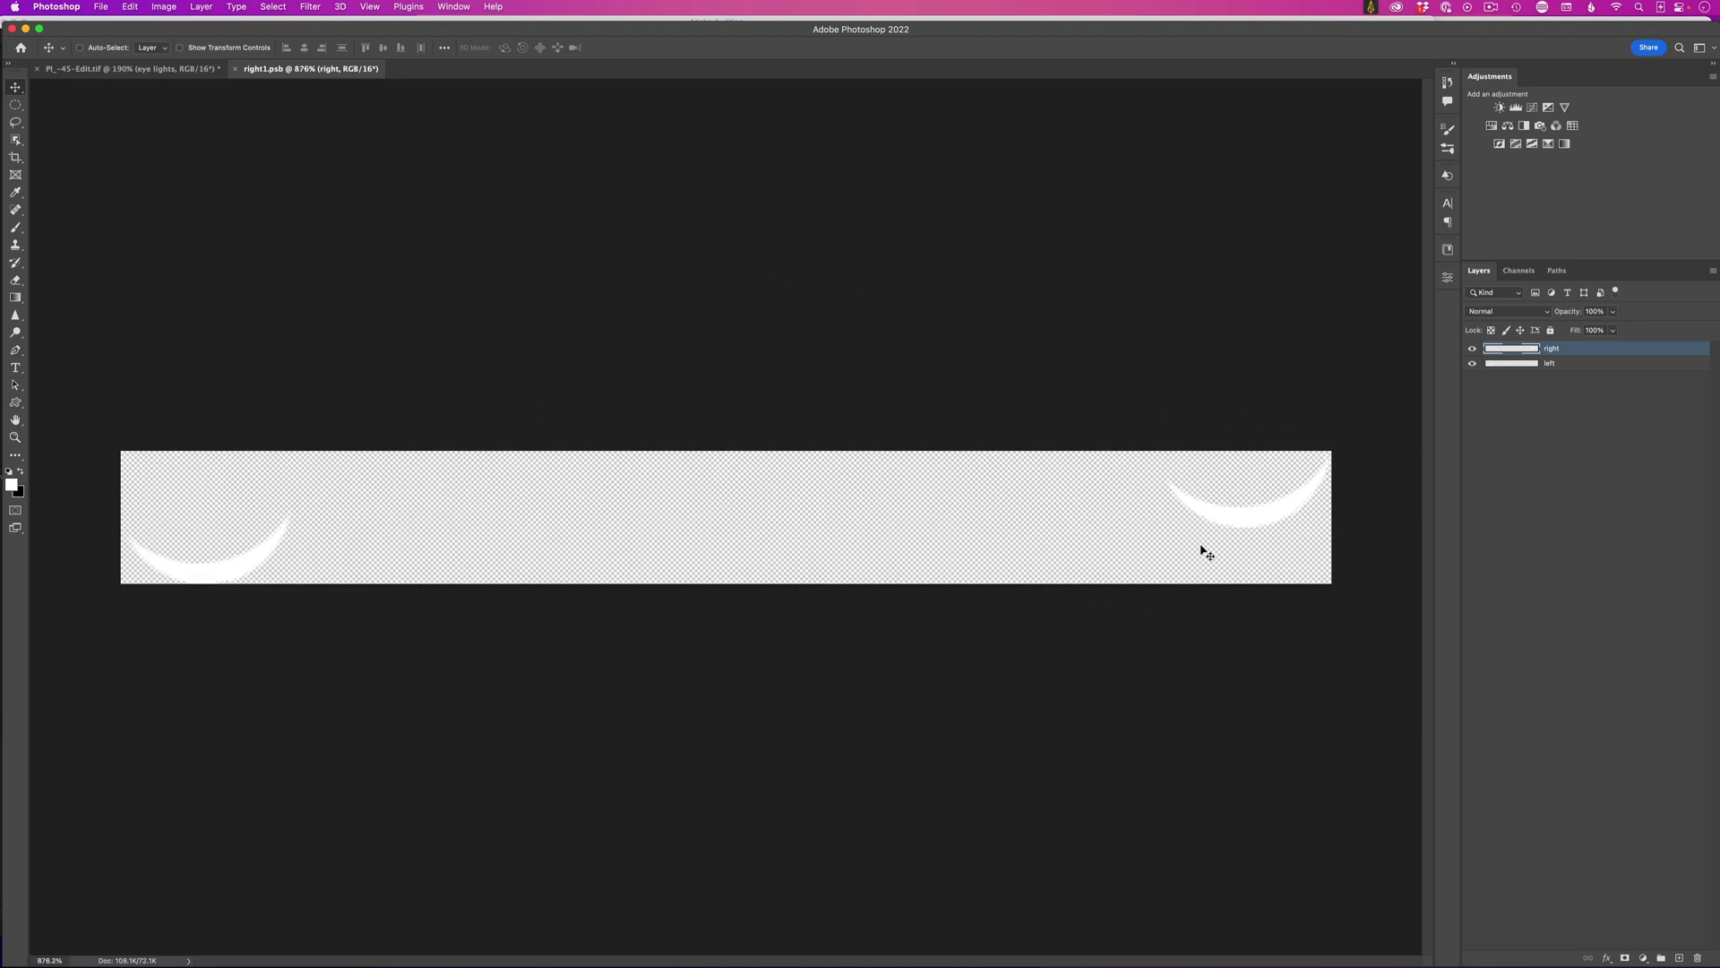
left_click(233, 70)
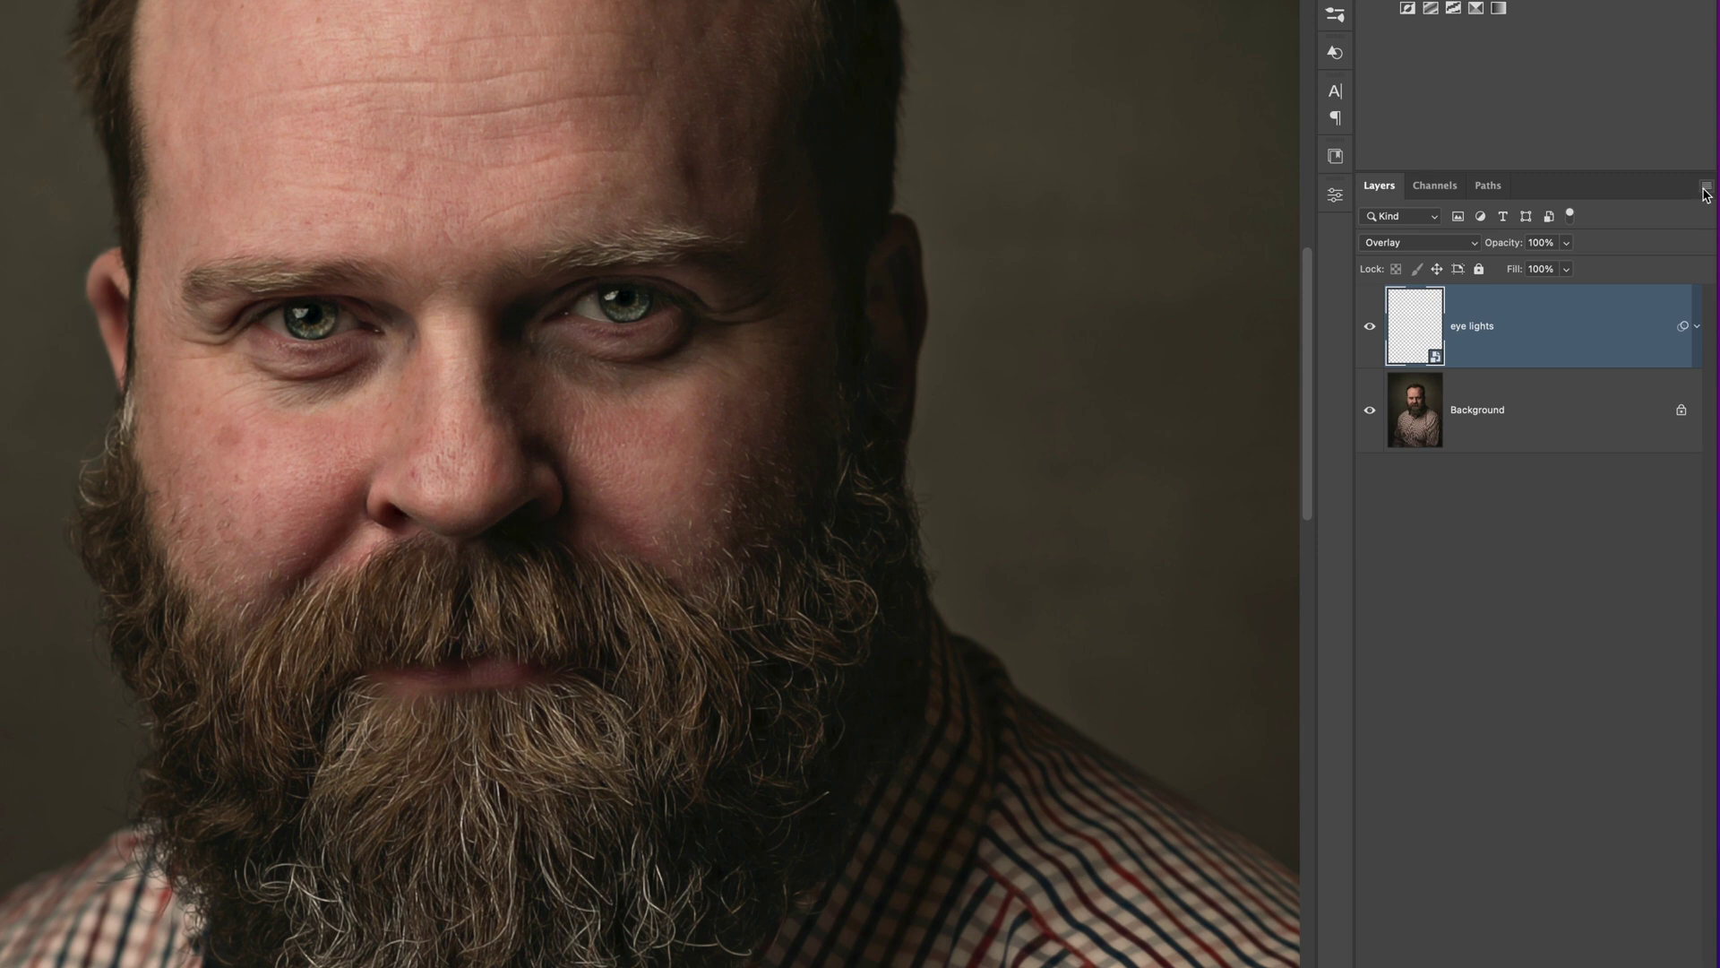
Convert the eye lights smart object back to layers, expand its group, and toggle the right and left layers to check them
left_click(1713, 272)
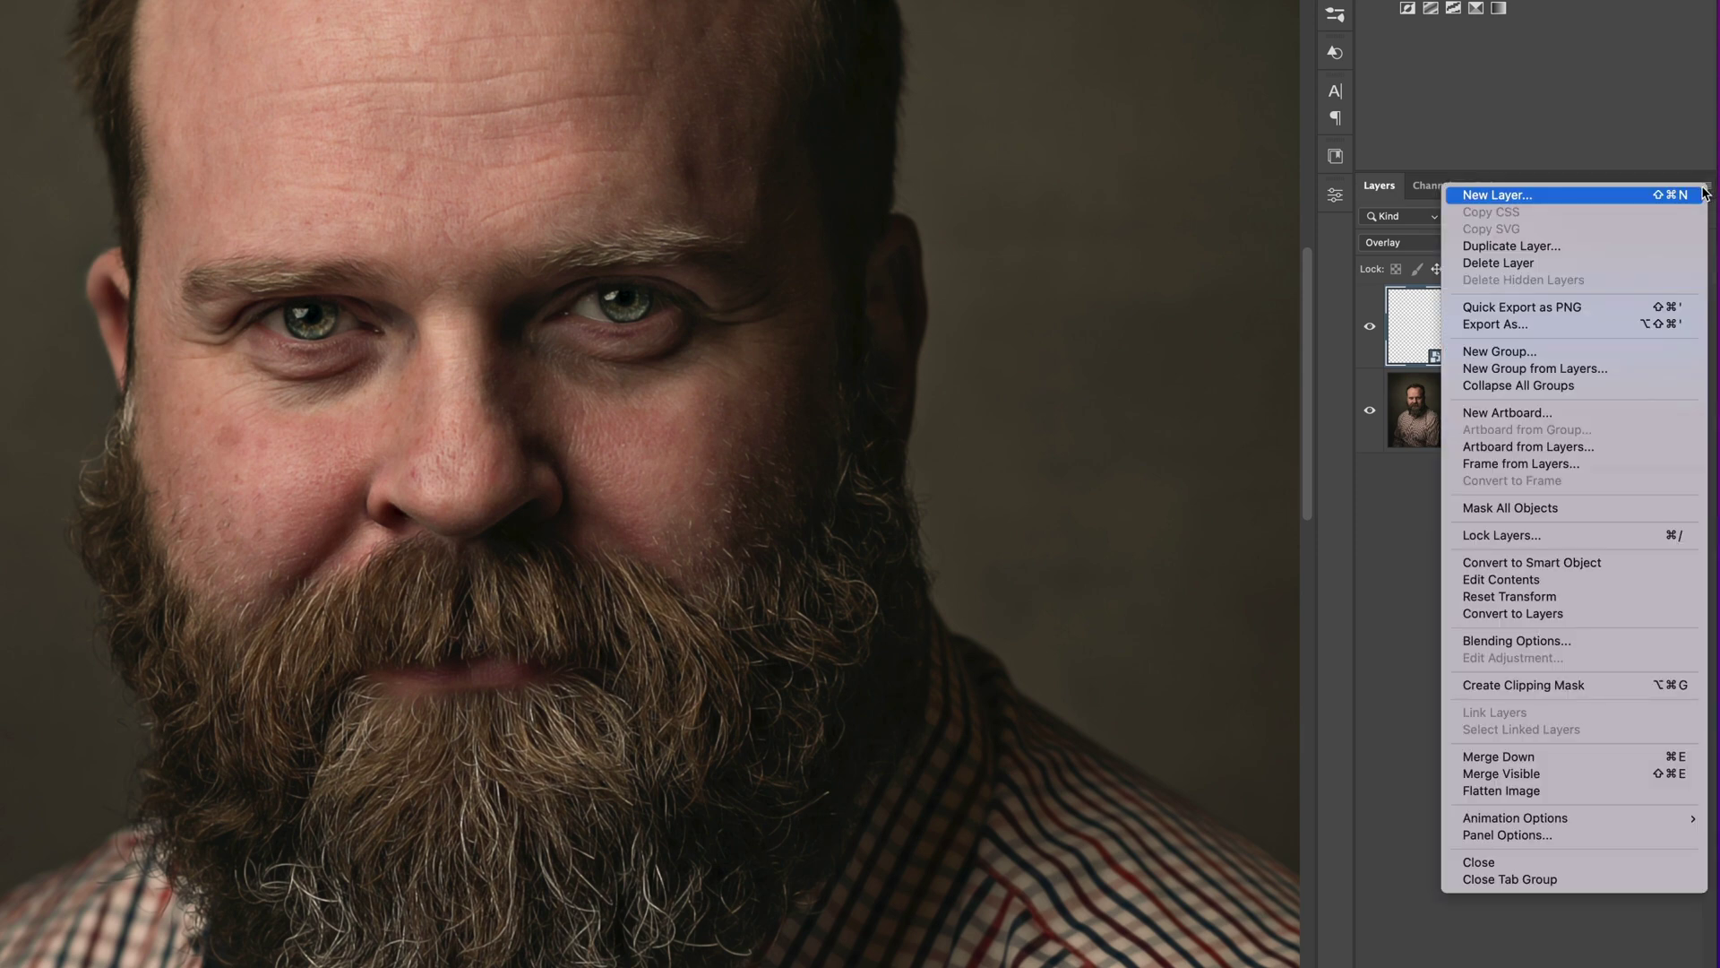
left_click(1500, 612)
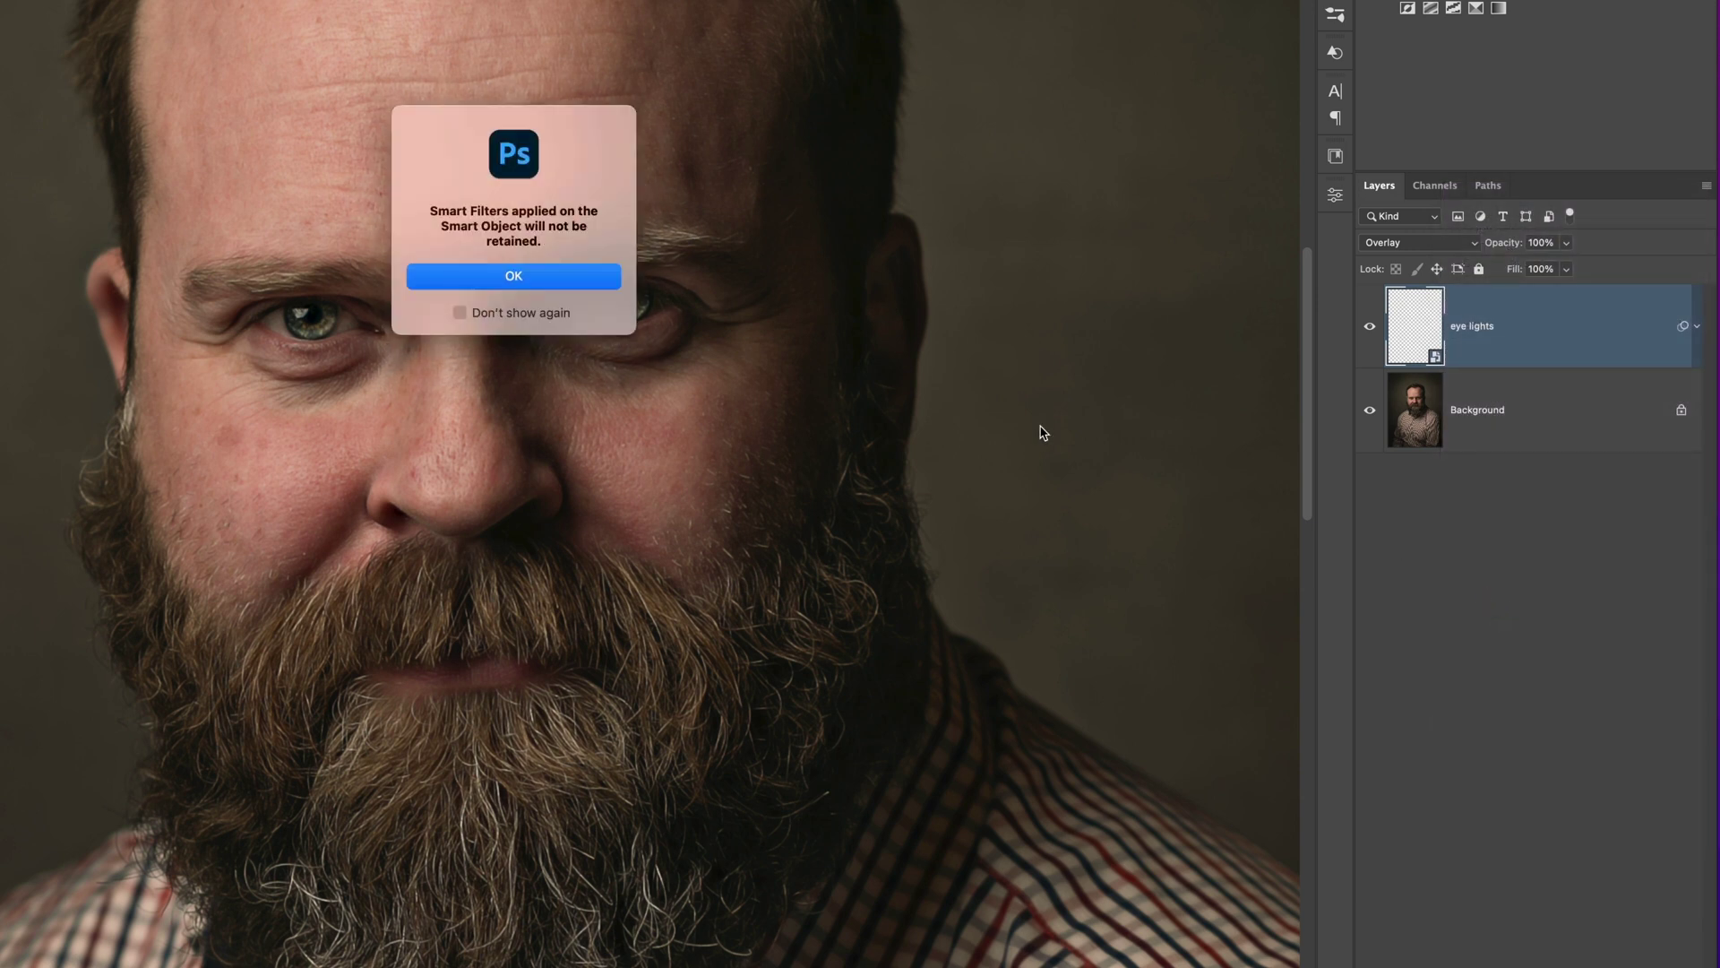
left_click(511, 278)
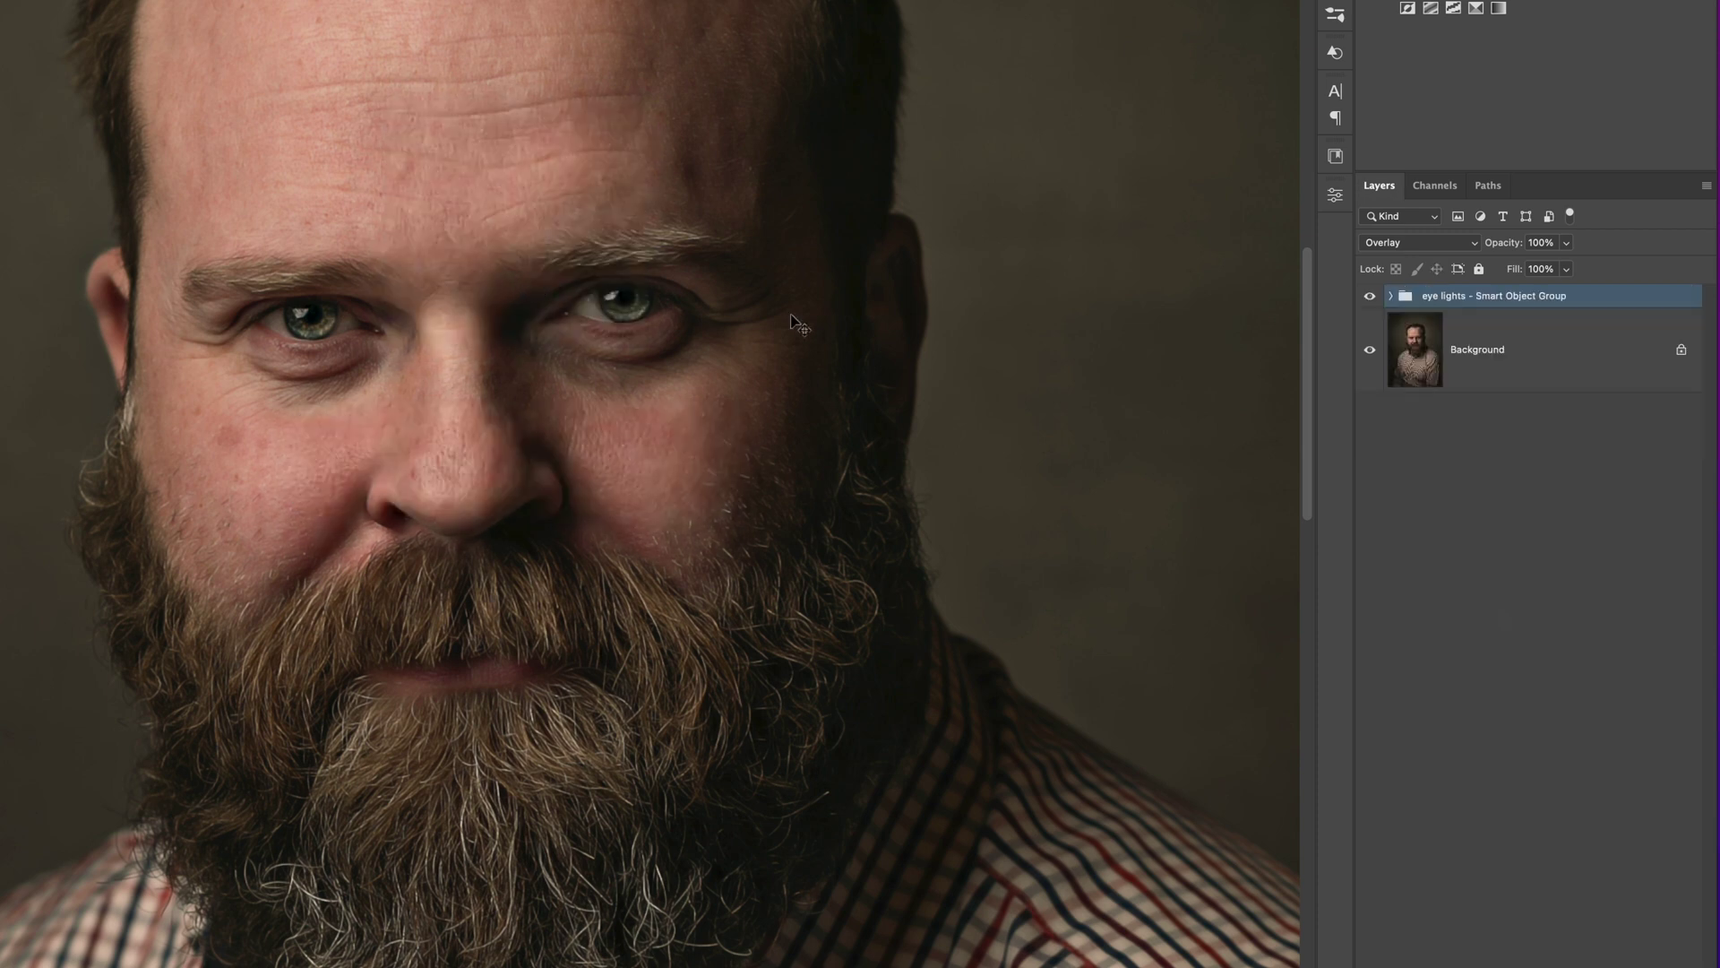
left_click(1391, 296)
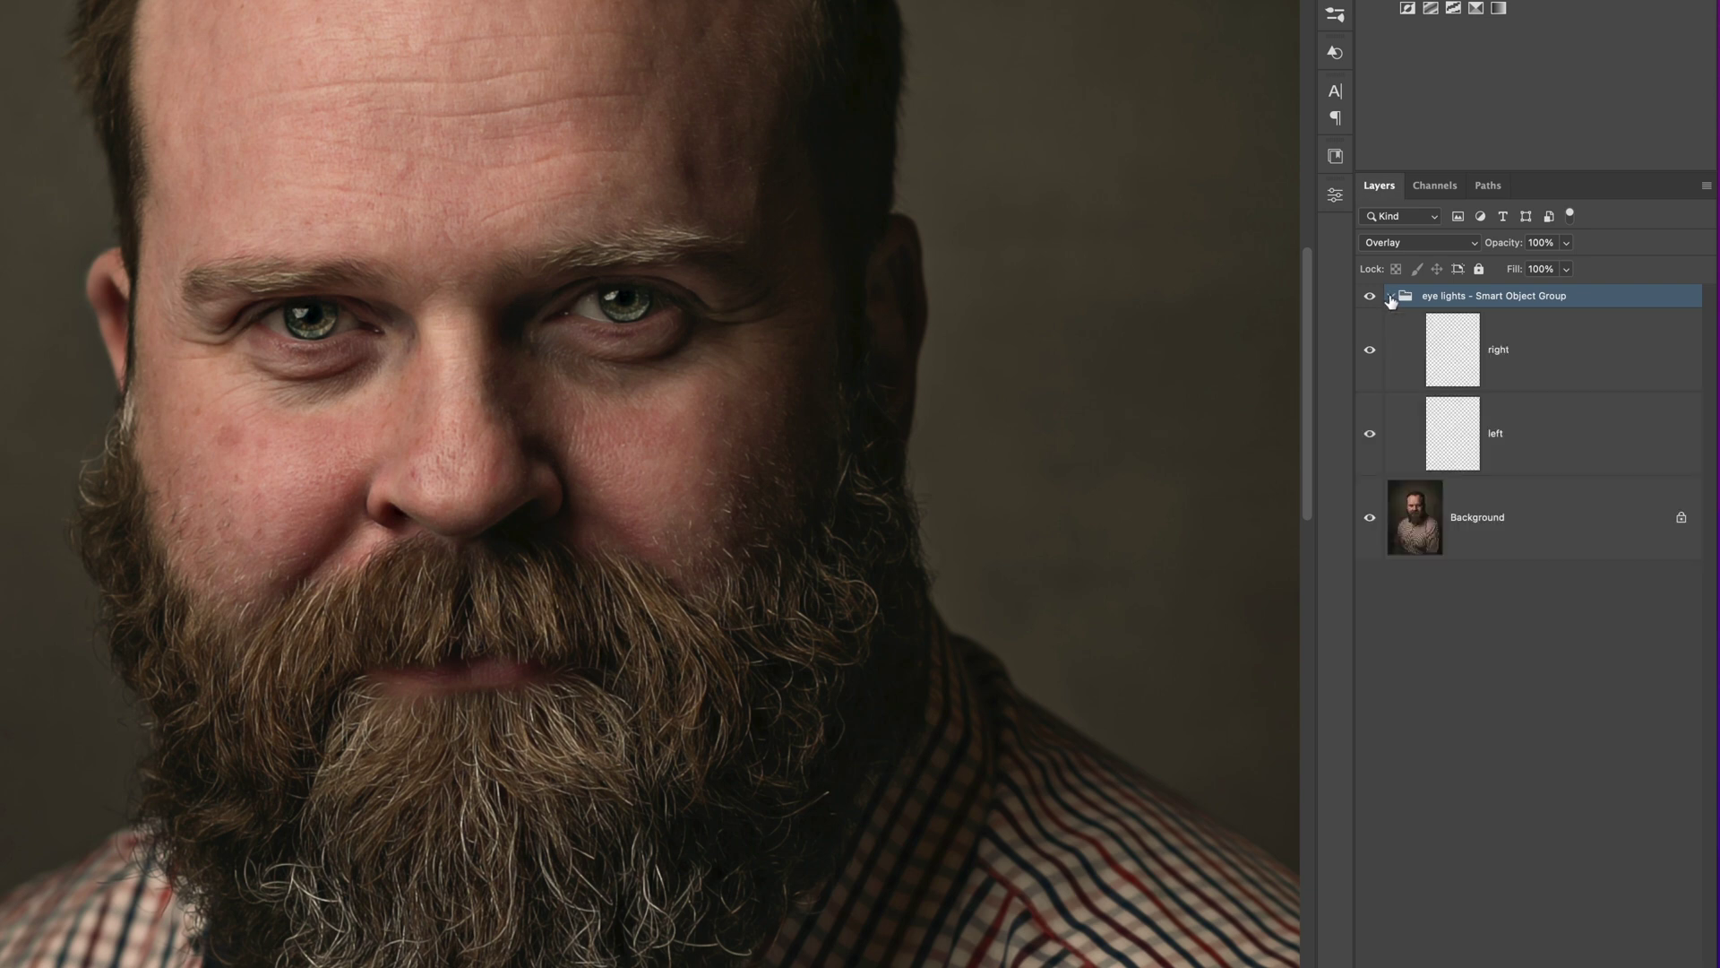
left_click(1370, 351)
left_click(1370, 351)
left_click(1370, 433)
left_click(1370, 433)
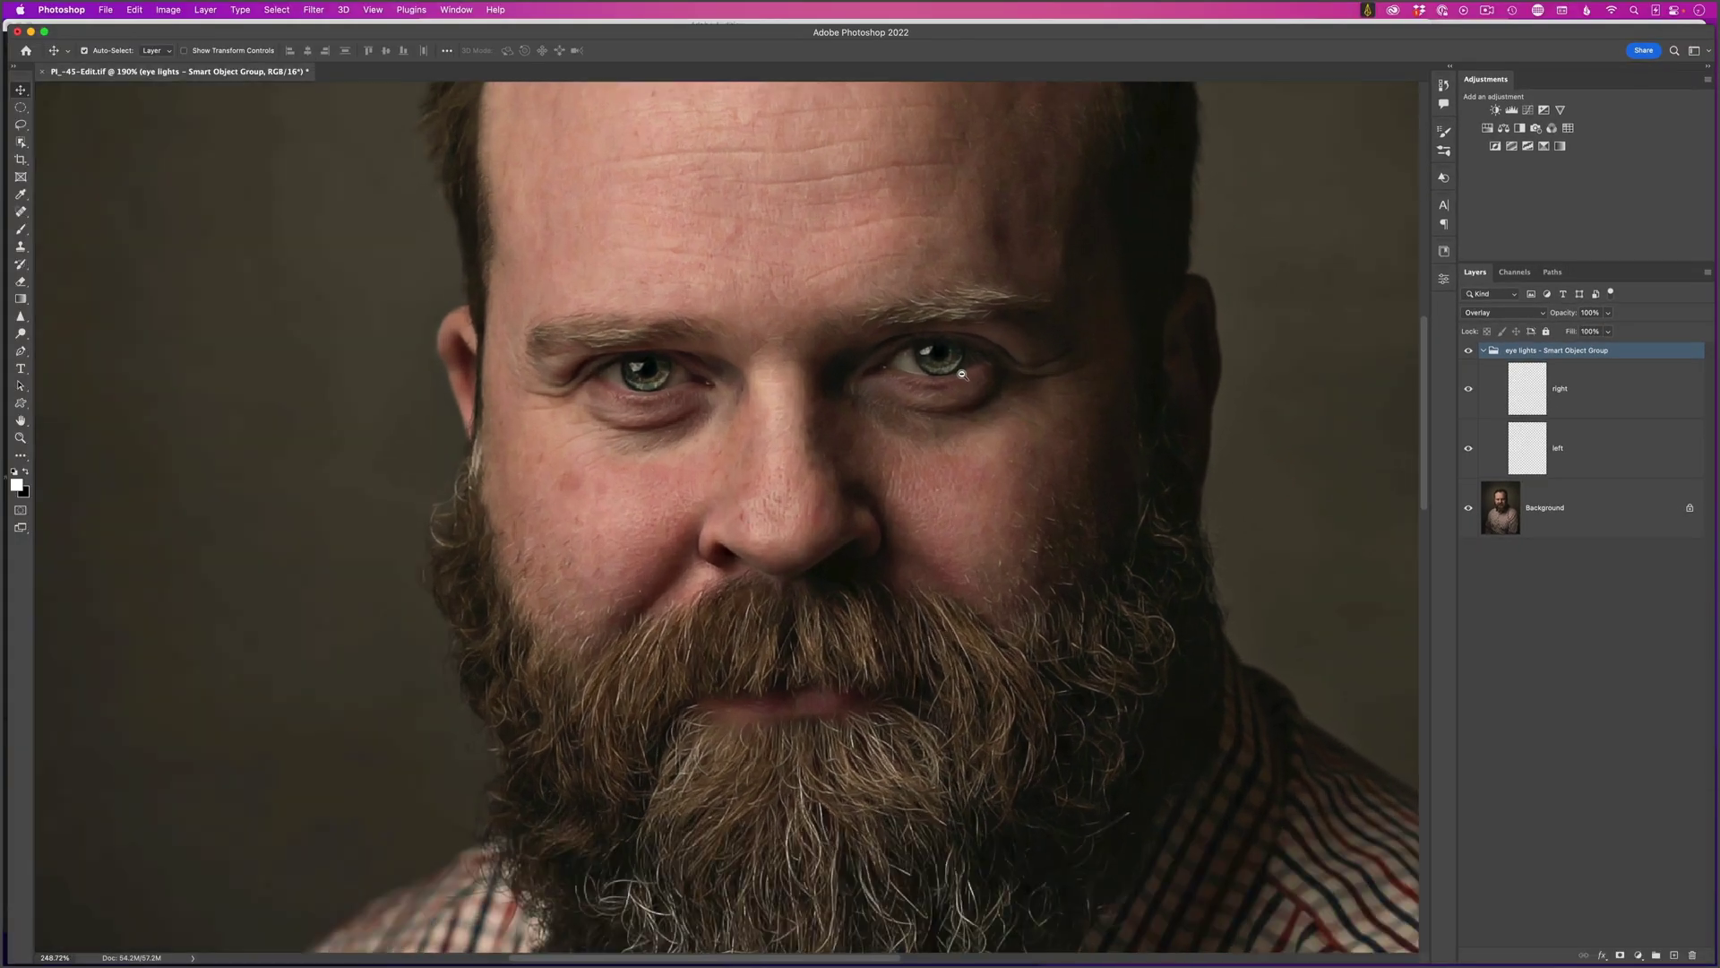
Warp the right layer's crescent slightly to fit the lower iris
left_click_drag(910, 358, 950, 453)
left_click(1528, 390)
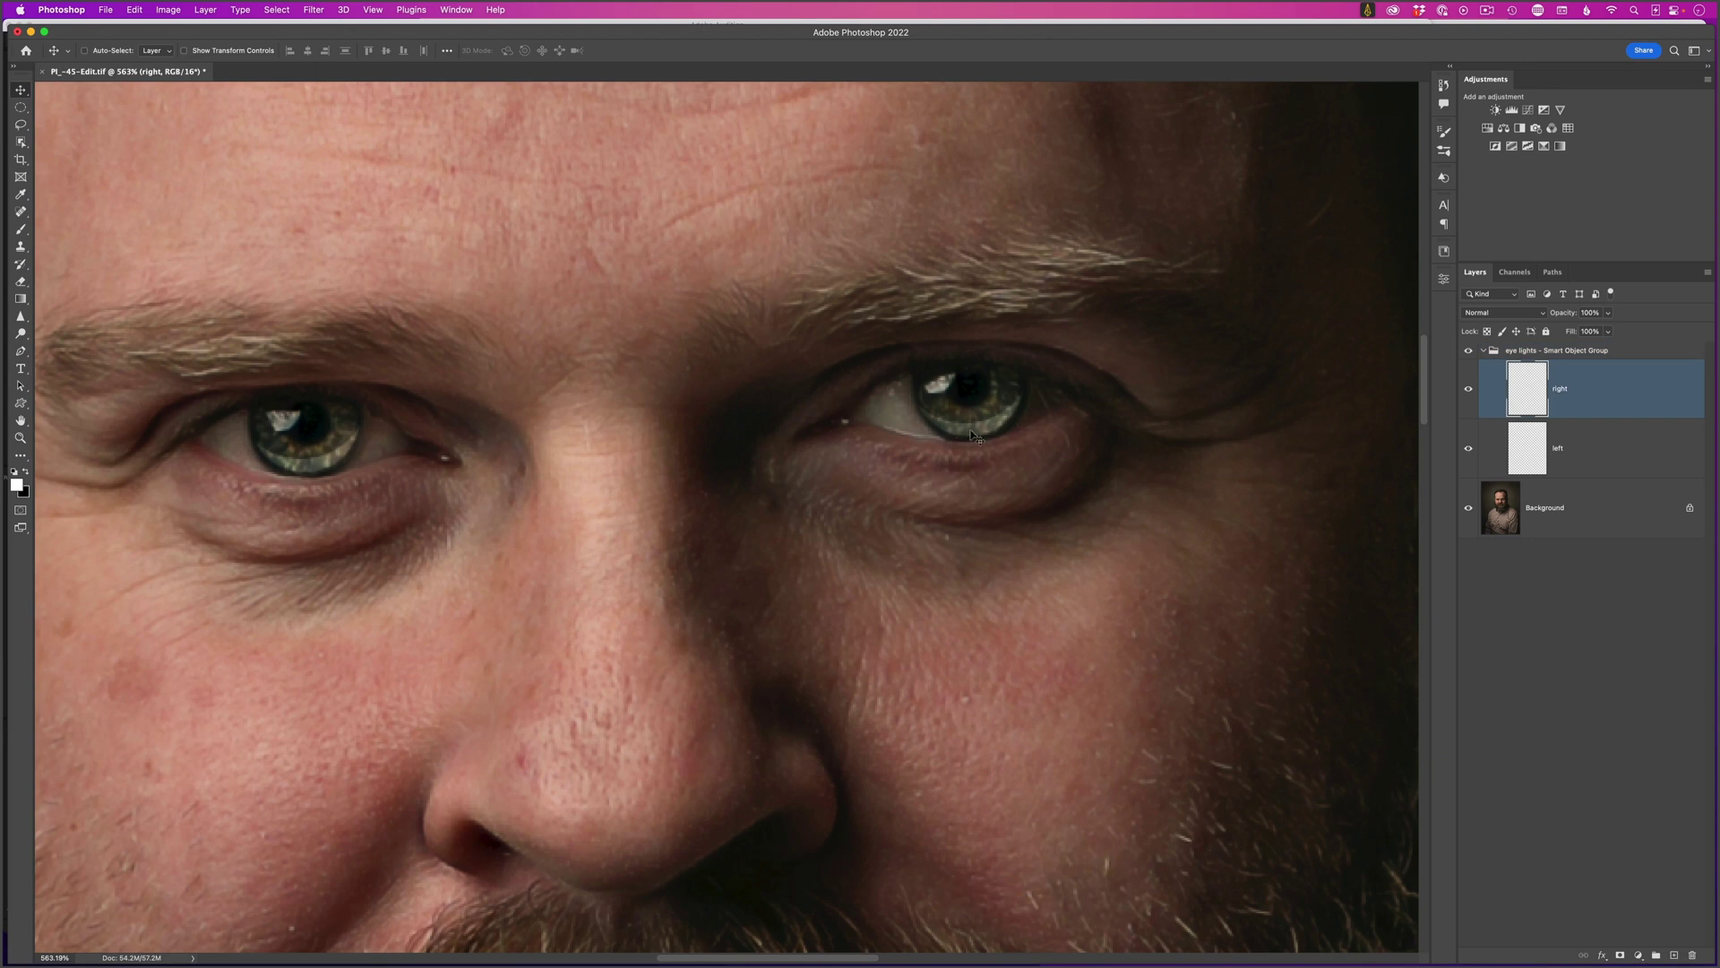
left_click(137, 14)
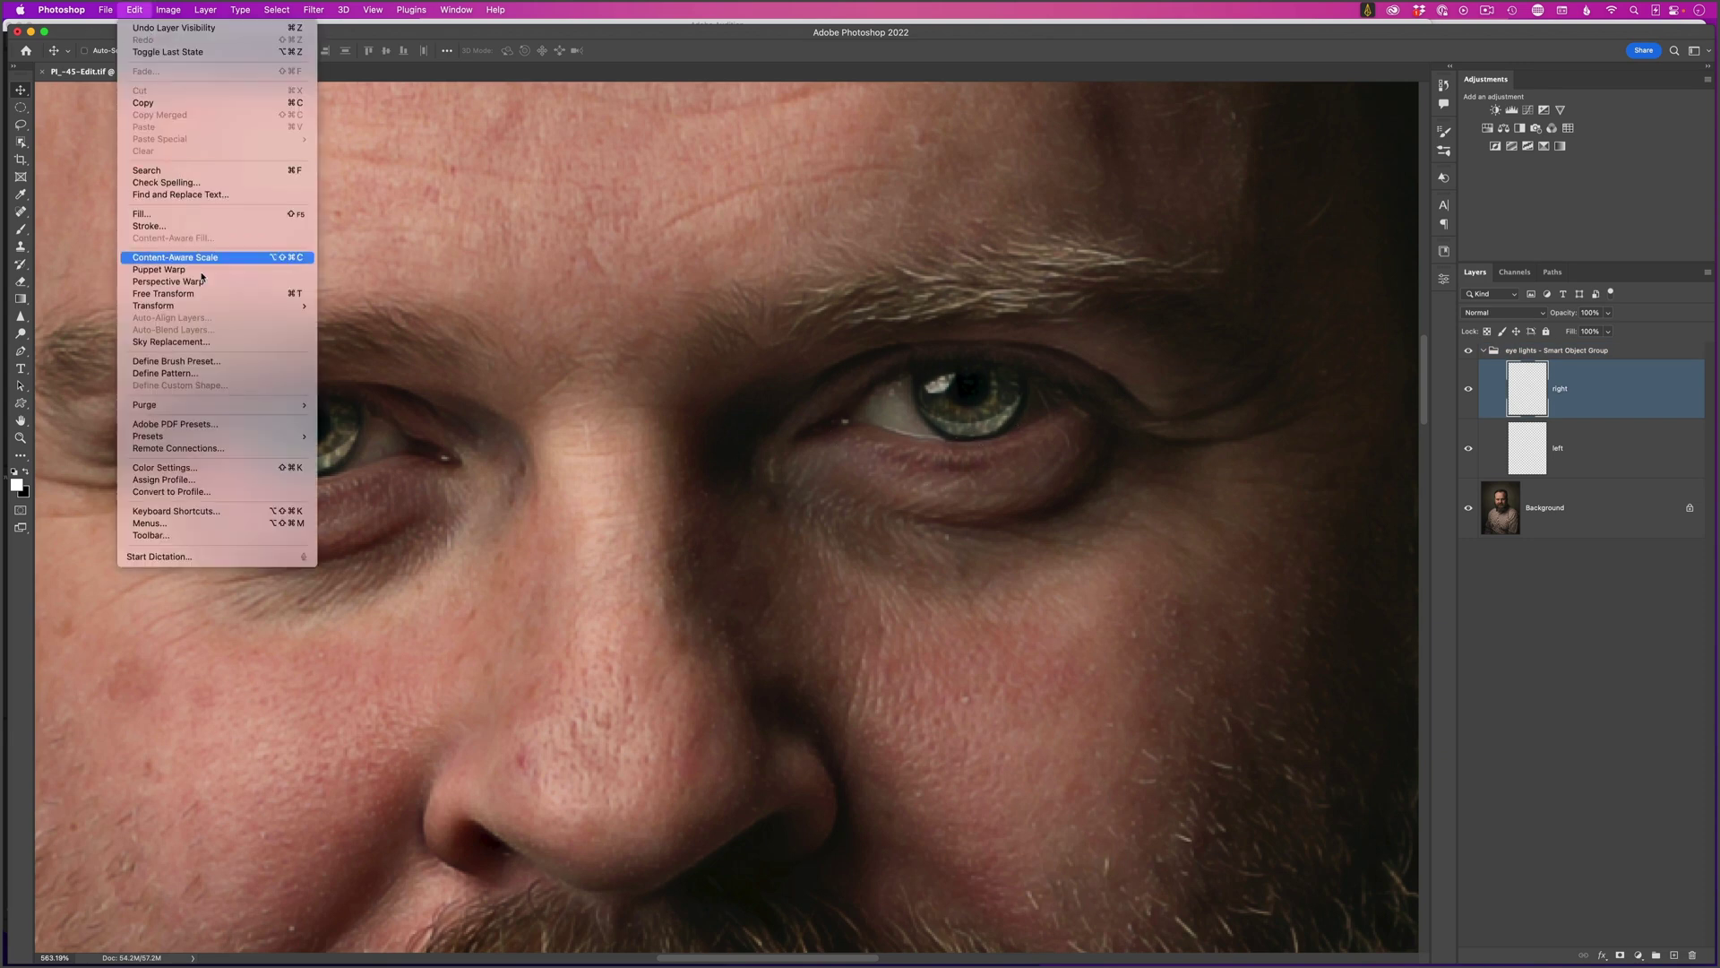
mouse_move(268, 305)
left_click(341, 392)
mouse_move(968, 411)
left_mouse_down()
mouse_move(998, 404)
mouse_move(945, 409)
left_mouse_up()
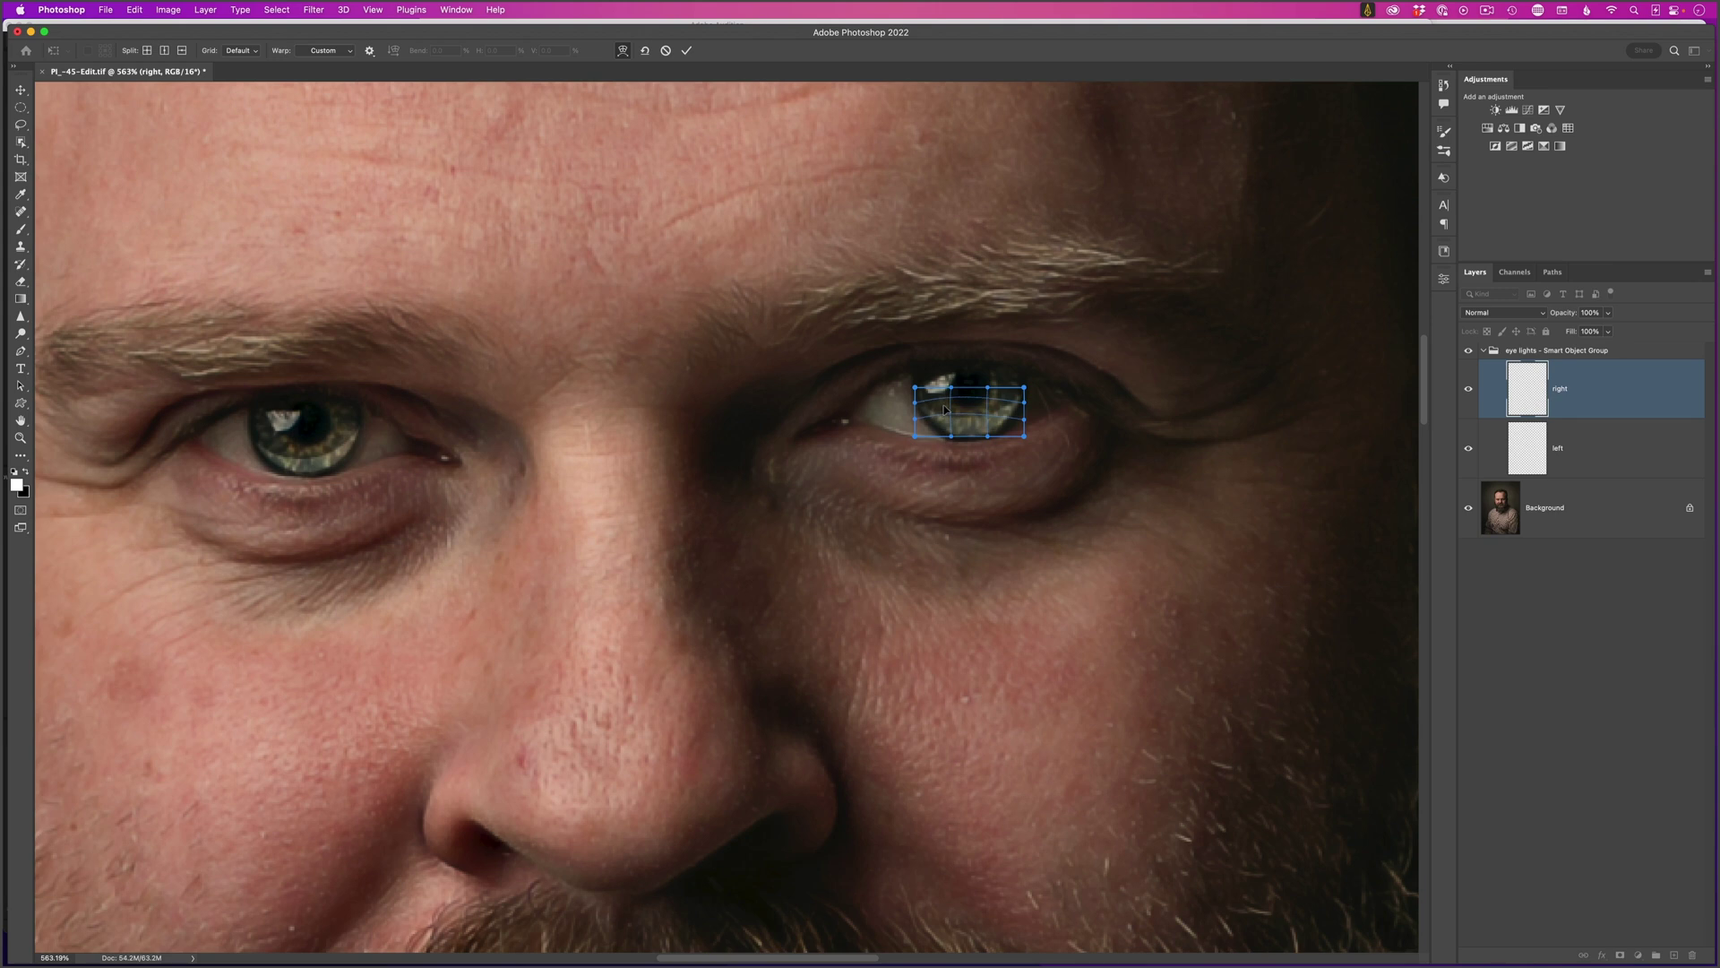
key("Return")
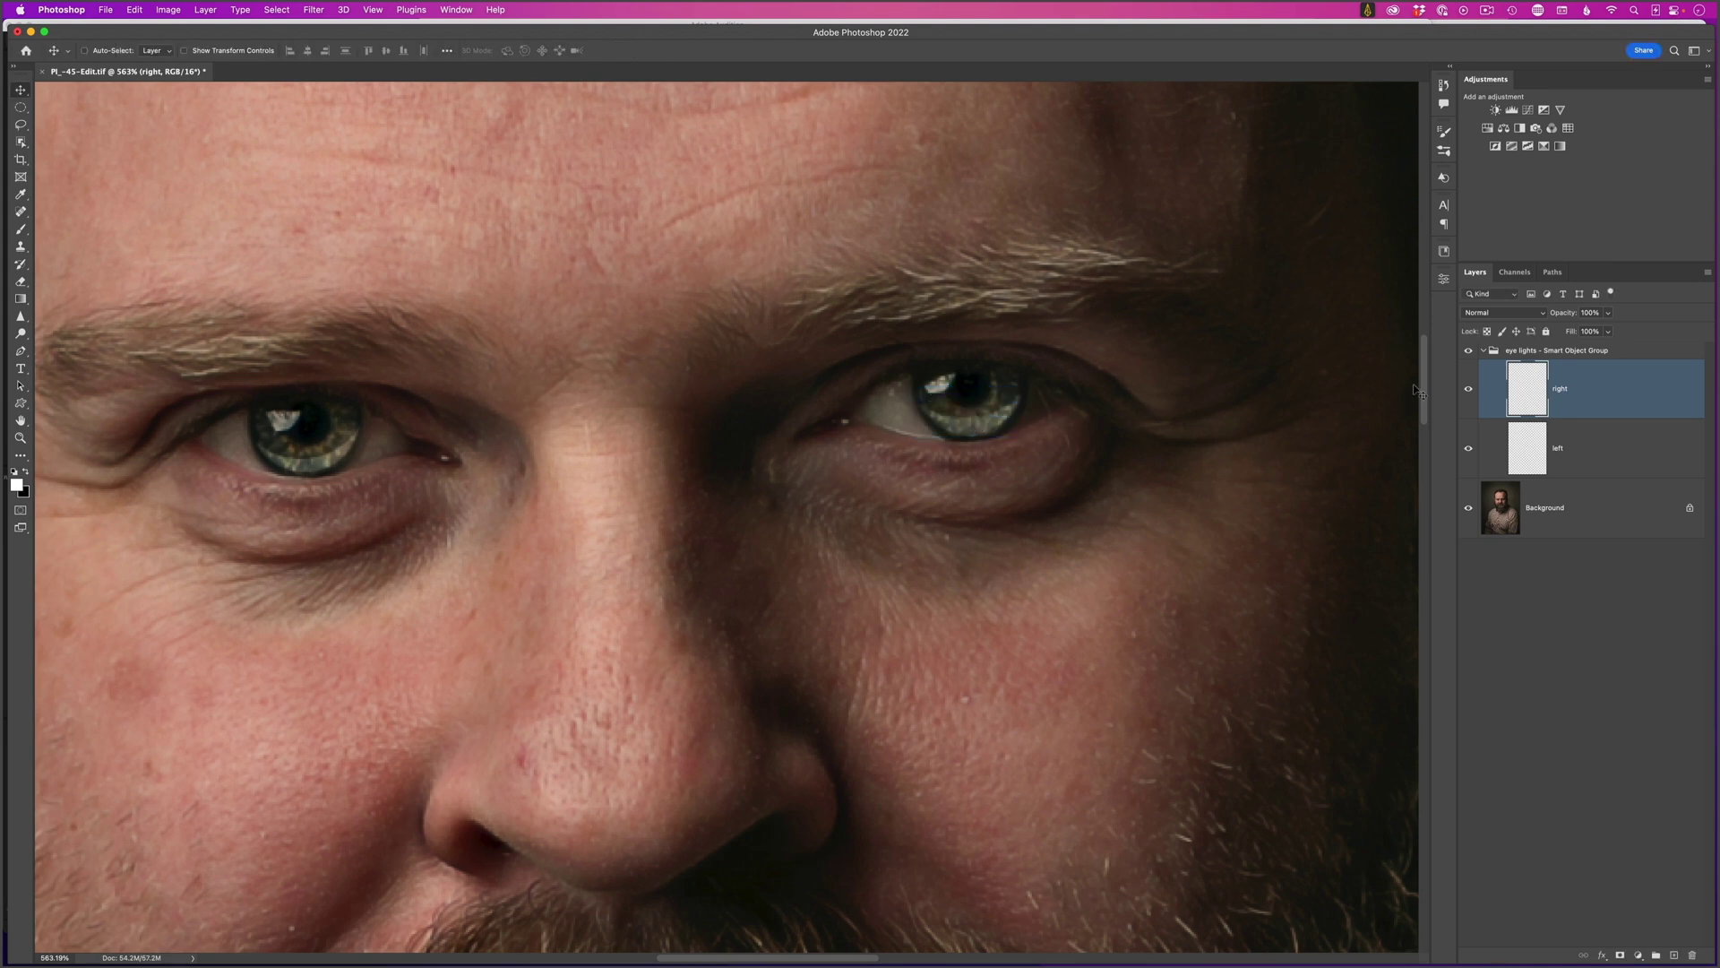
Collapse the eye lights group and convert it back into a smart object
left_click(1484, 352)
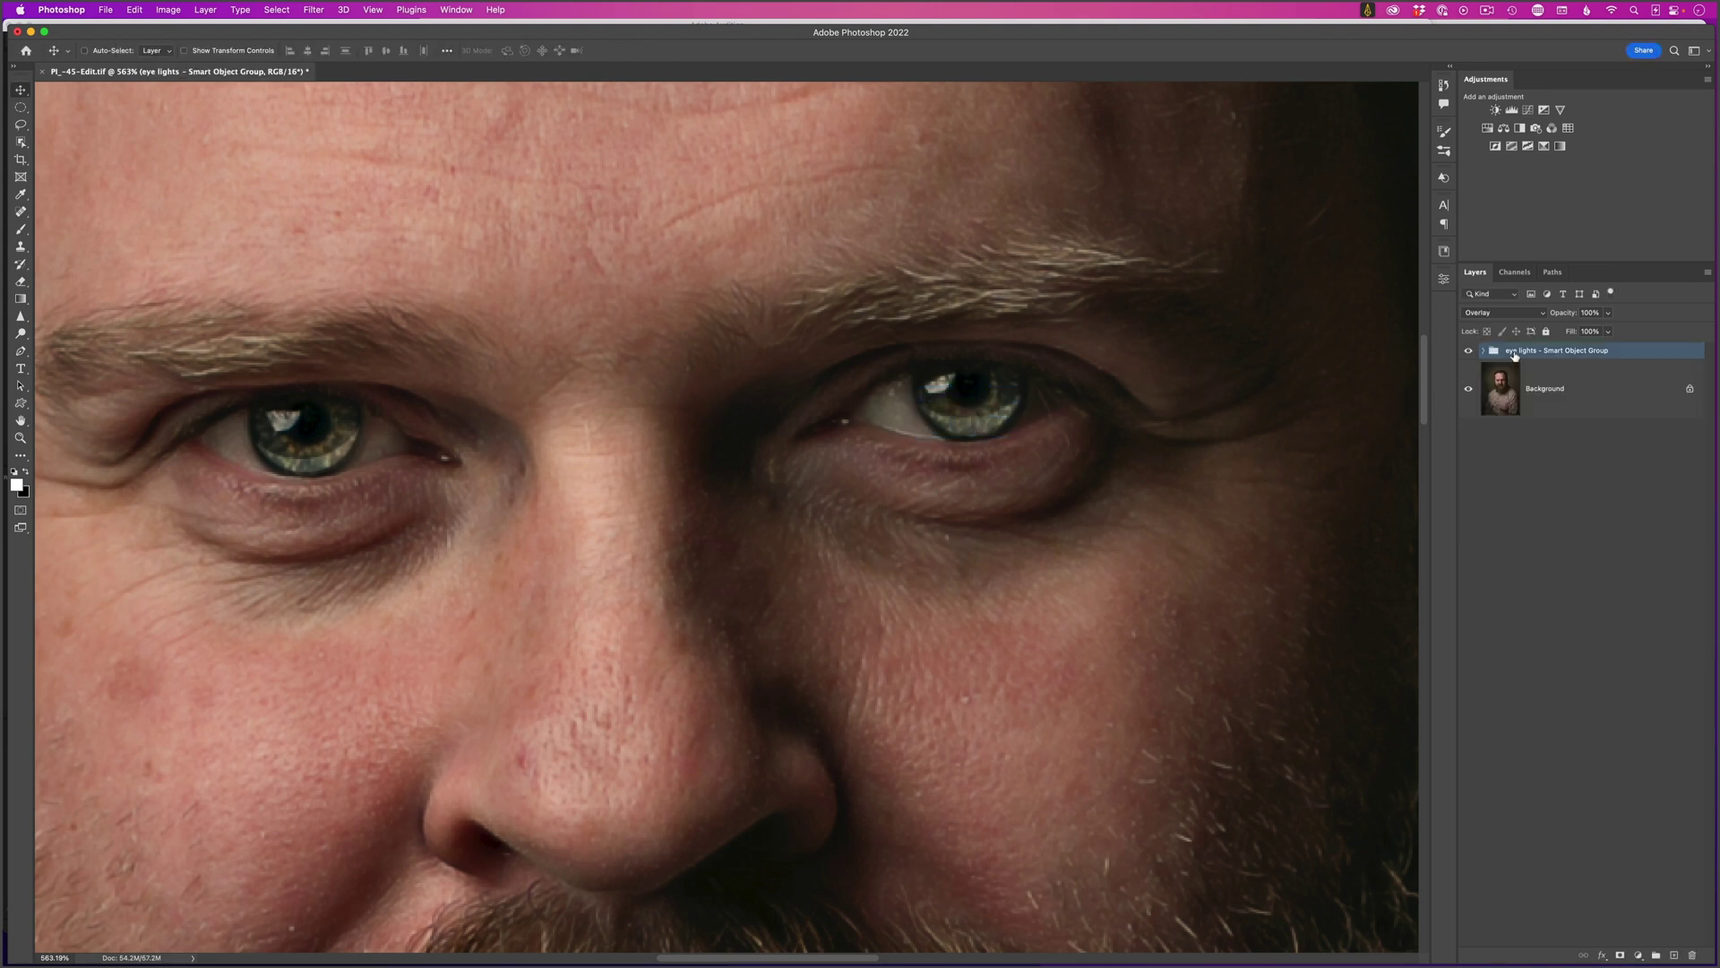
left_click(1708, 276)
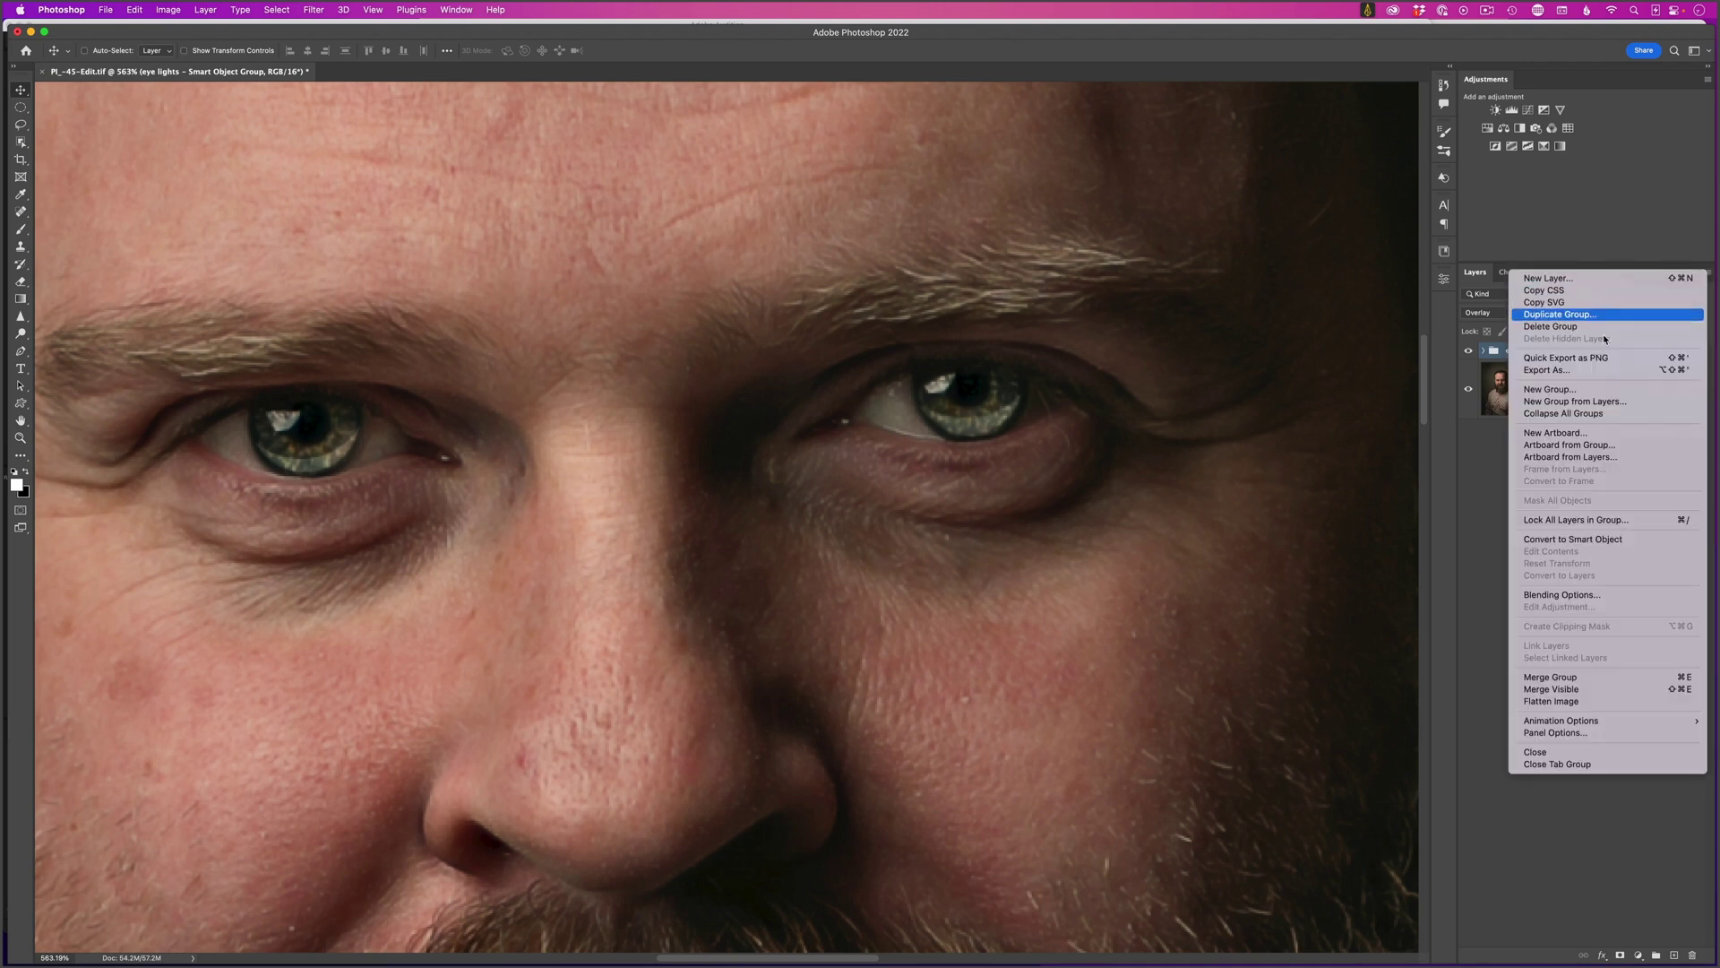
left_click(1577, 544)
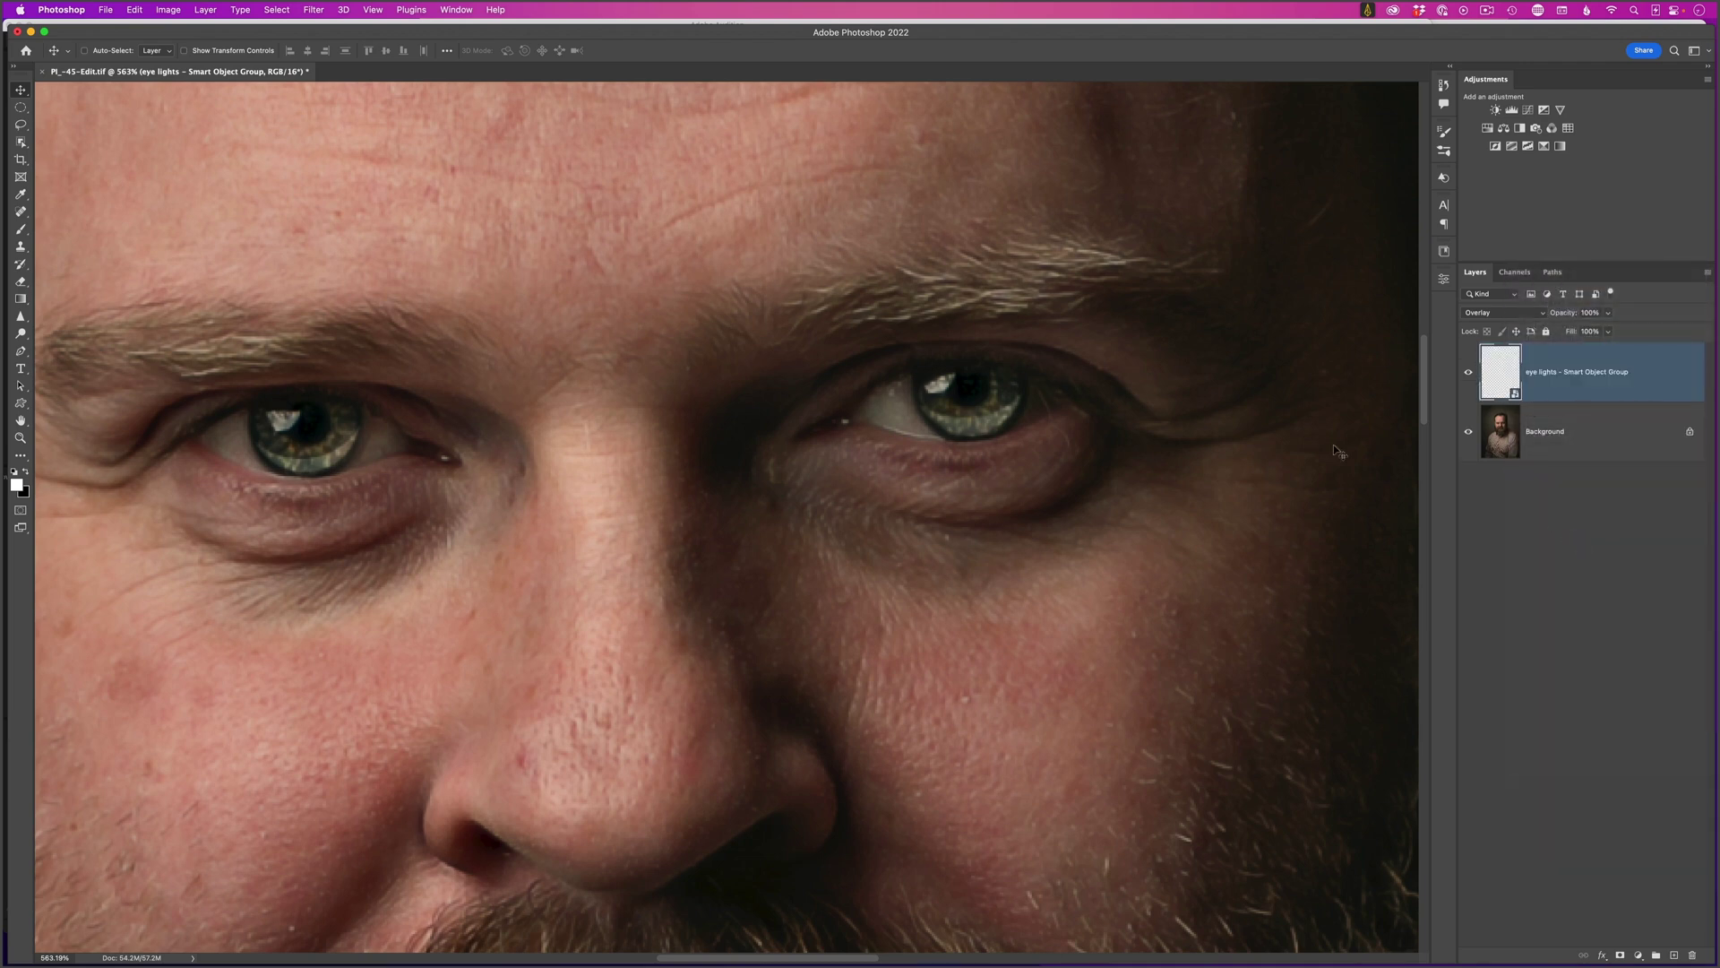
Apply a Gaussian Blur to the eye lights - Smart Object Group layer and check the result on the portrait
left_click(314, 10)
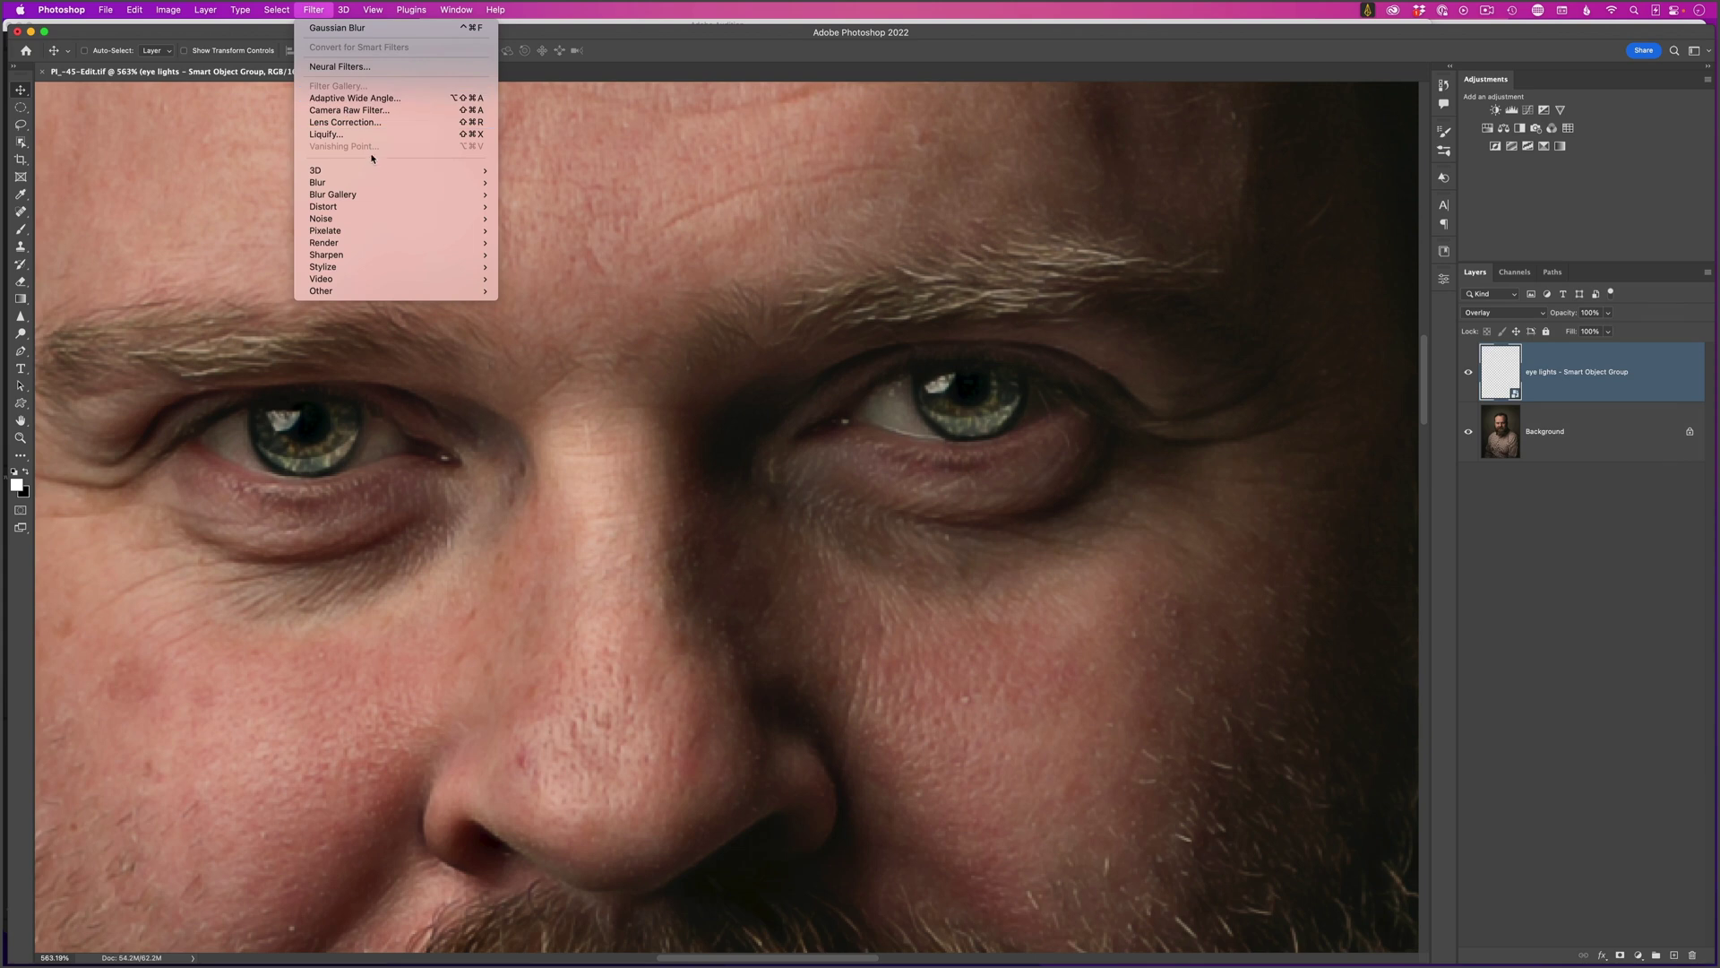
mouse_move(467, 182)
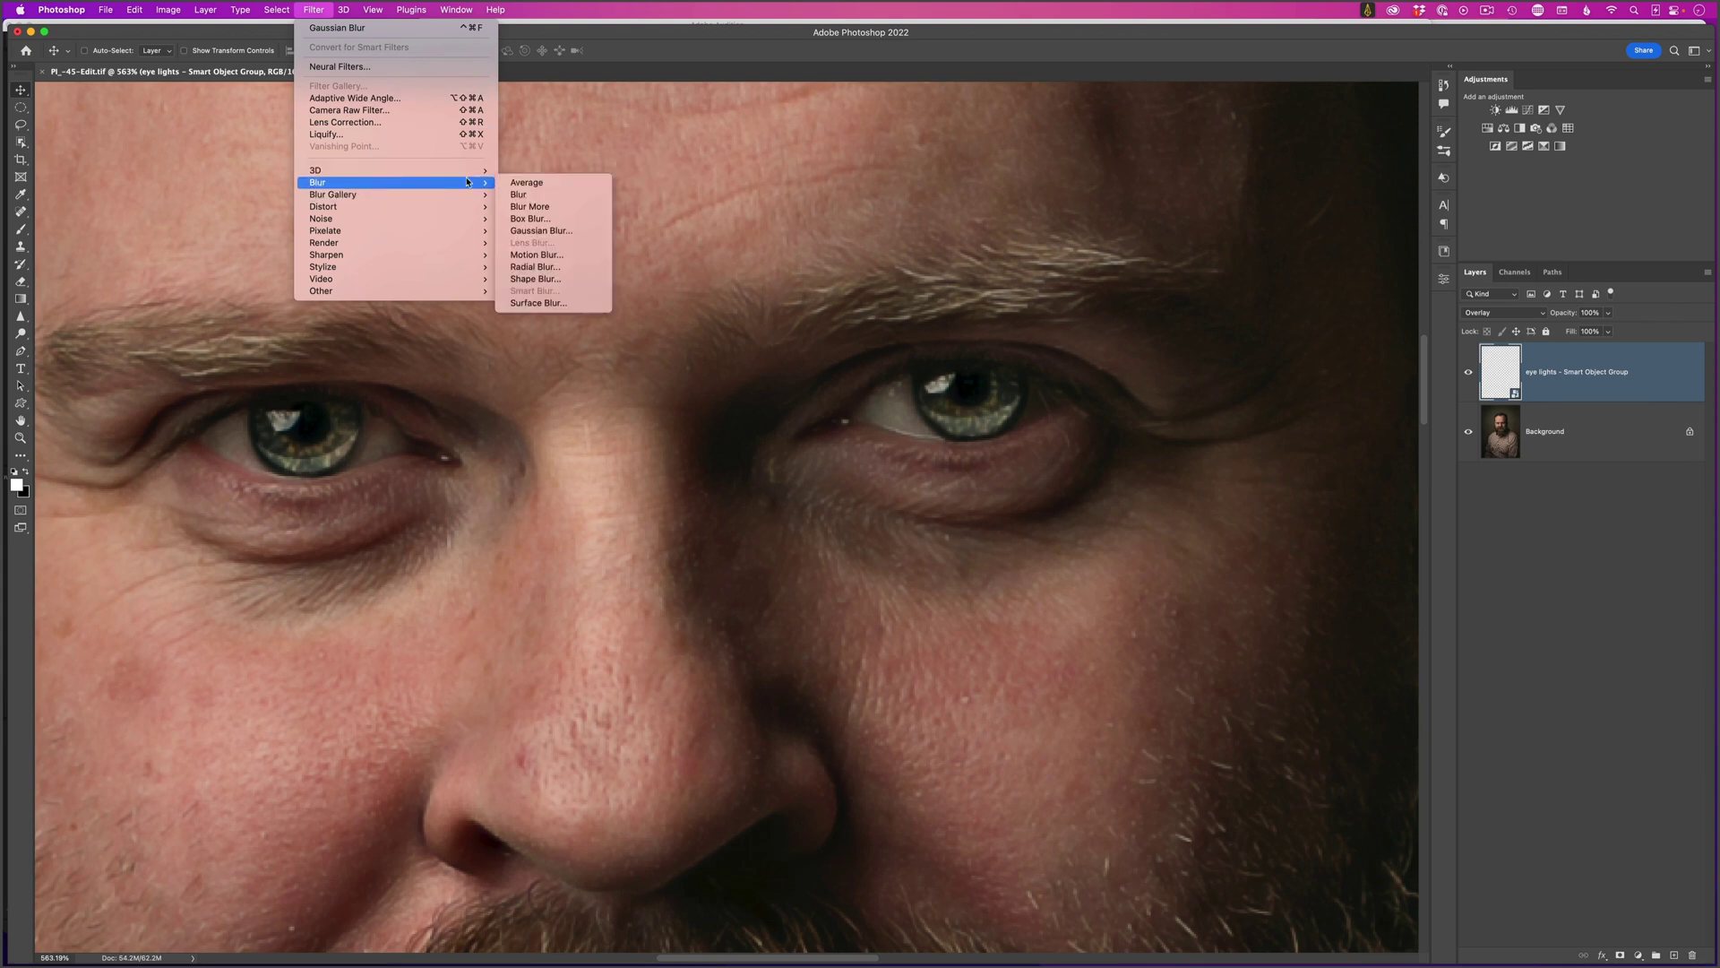
left_click(540, 230)
left_click(1273, 367)
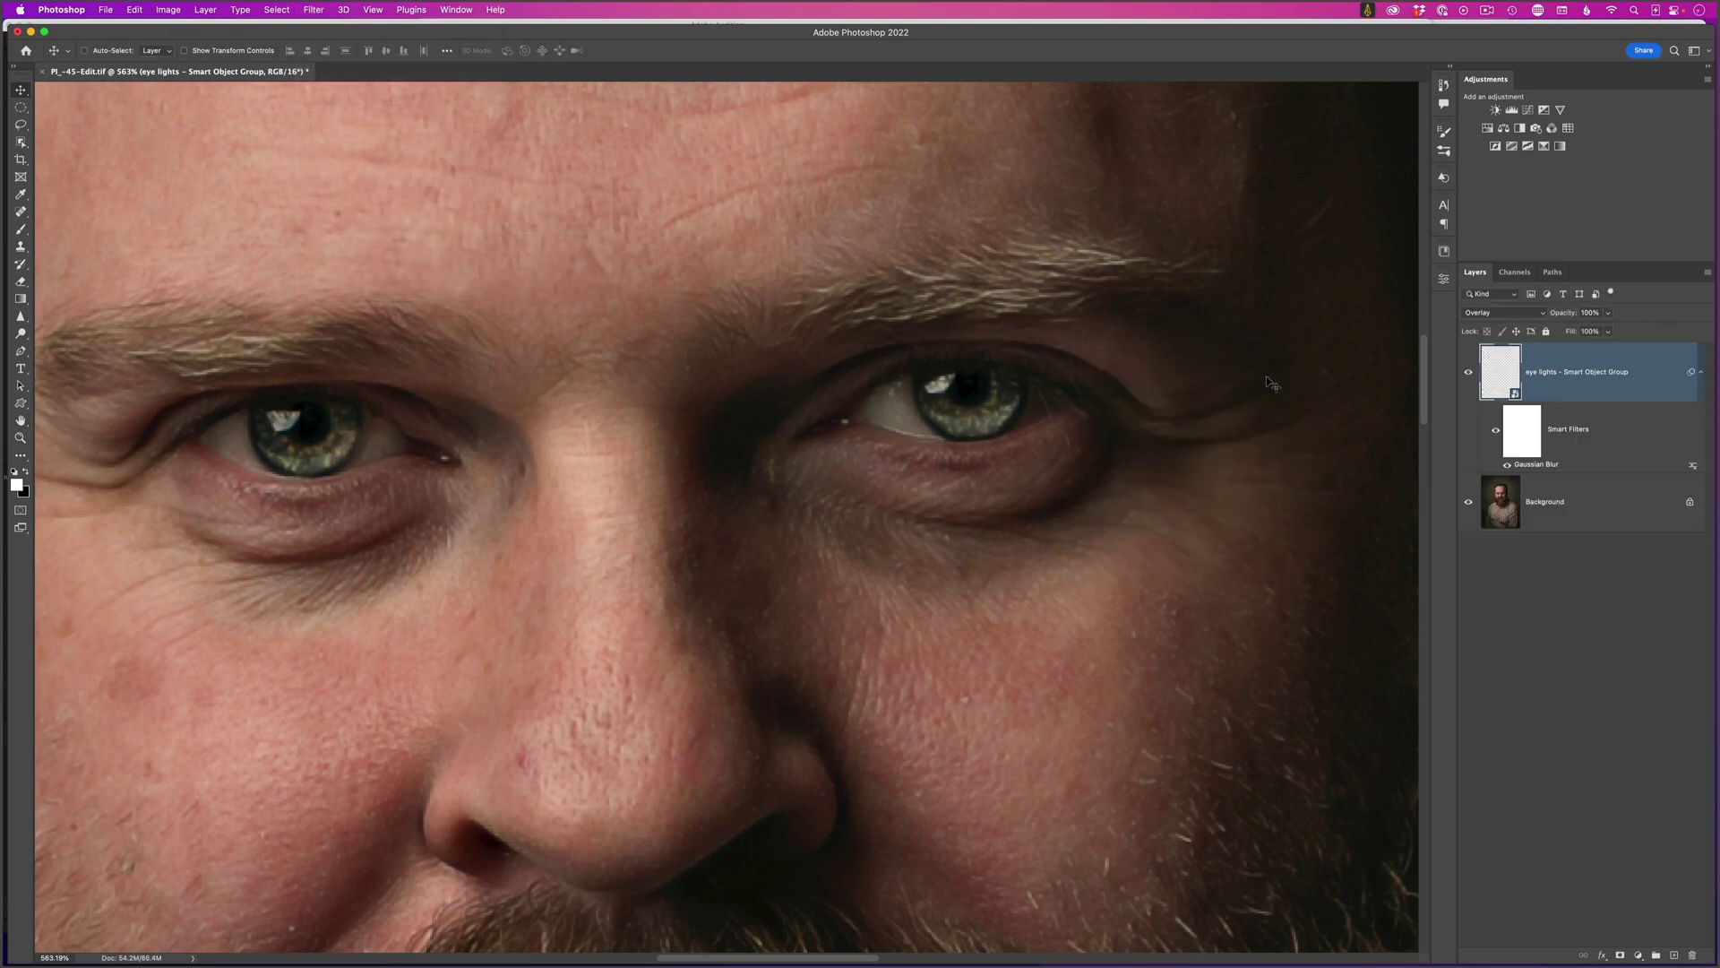
left_click_drag(1049, 487, 883, 485)
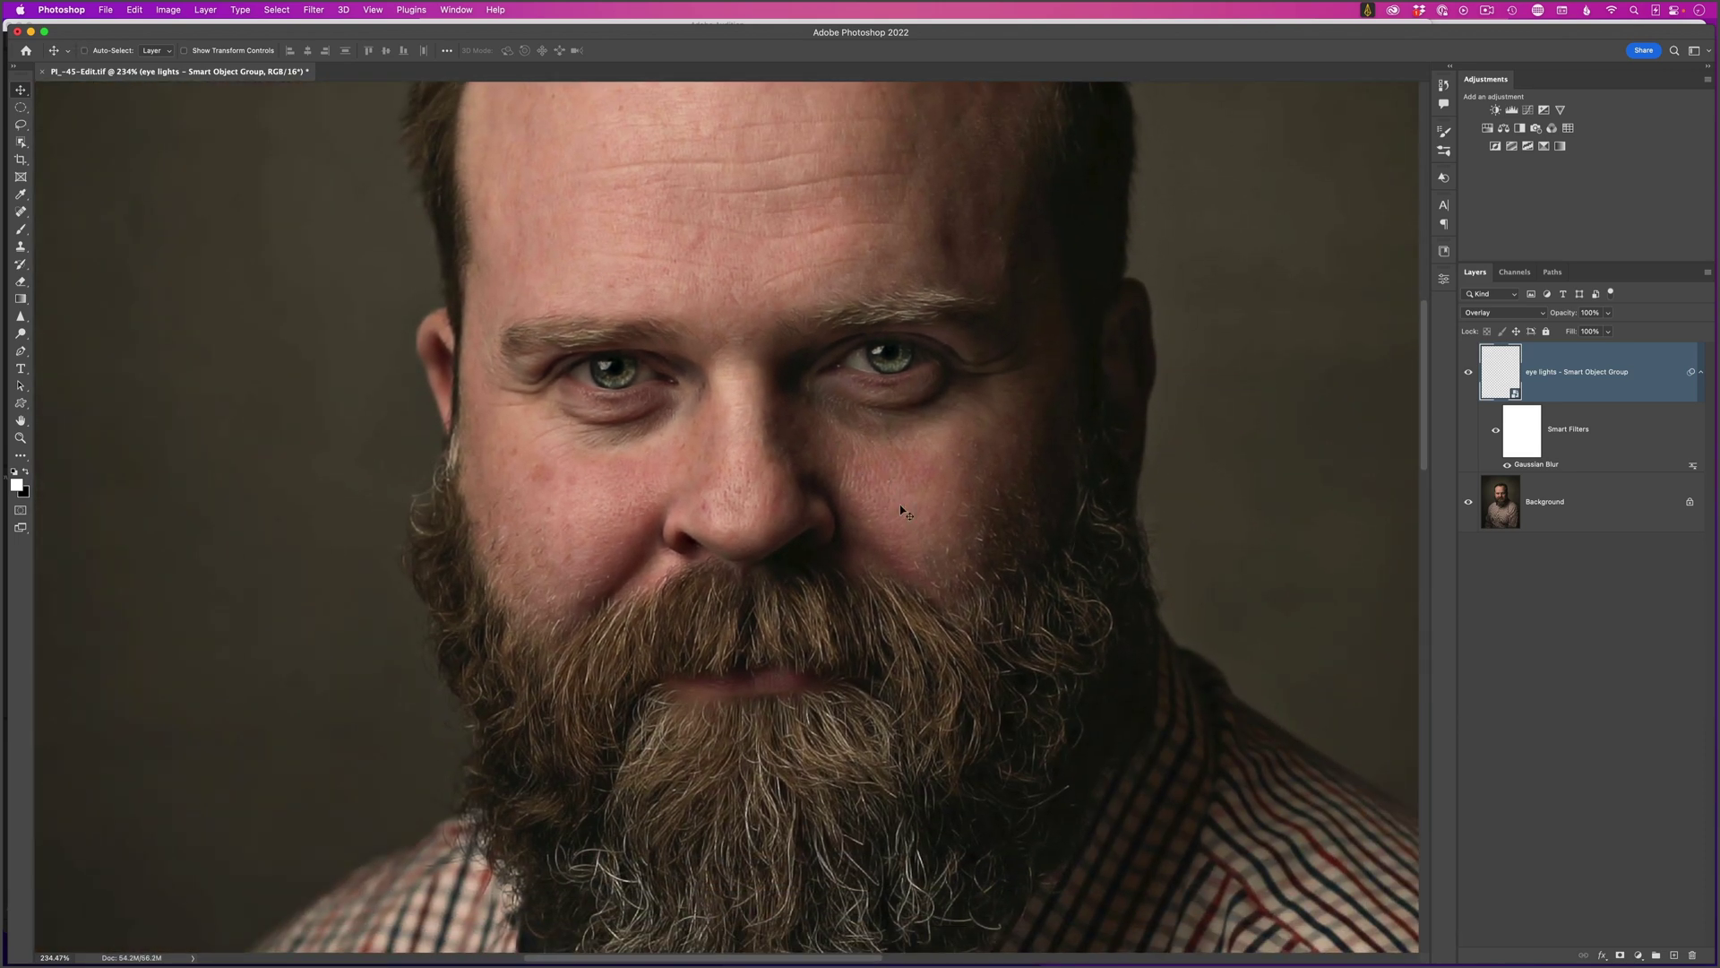